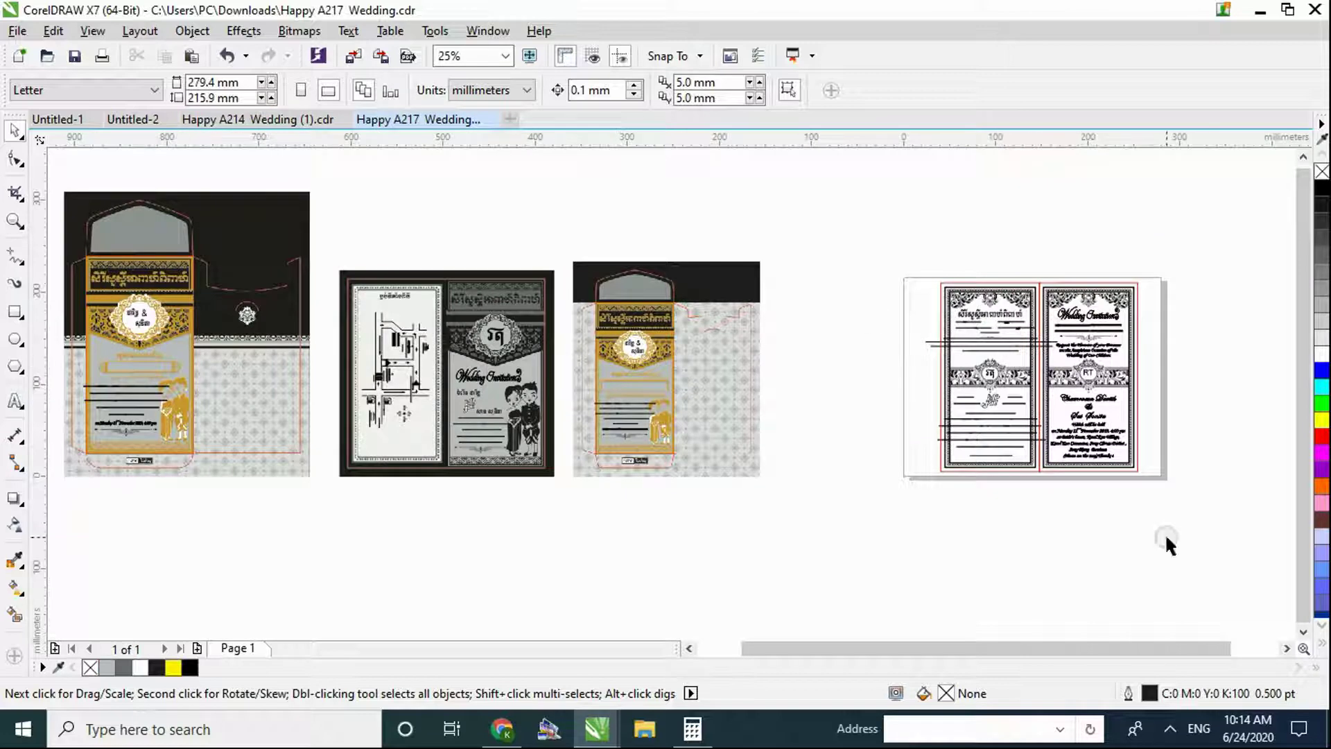
- Set the font of the four-line Khmer paragraph above the central monogram on the invitation's left panel to Ang DaunTeav
left_click_drag(1164, 543, 891, 276)
scroll(1135, 404, "up", 1)
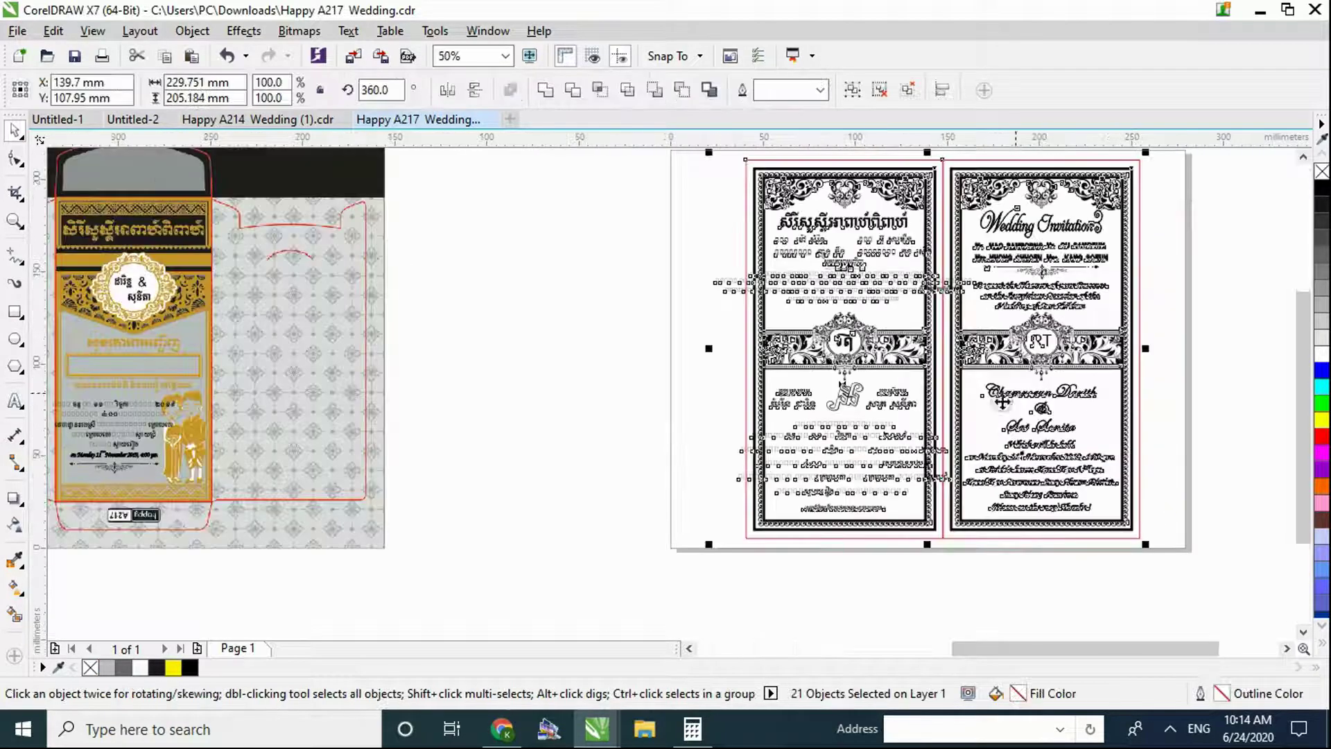
left_click(619, 368)
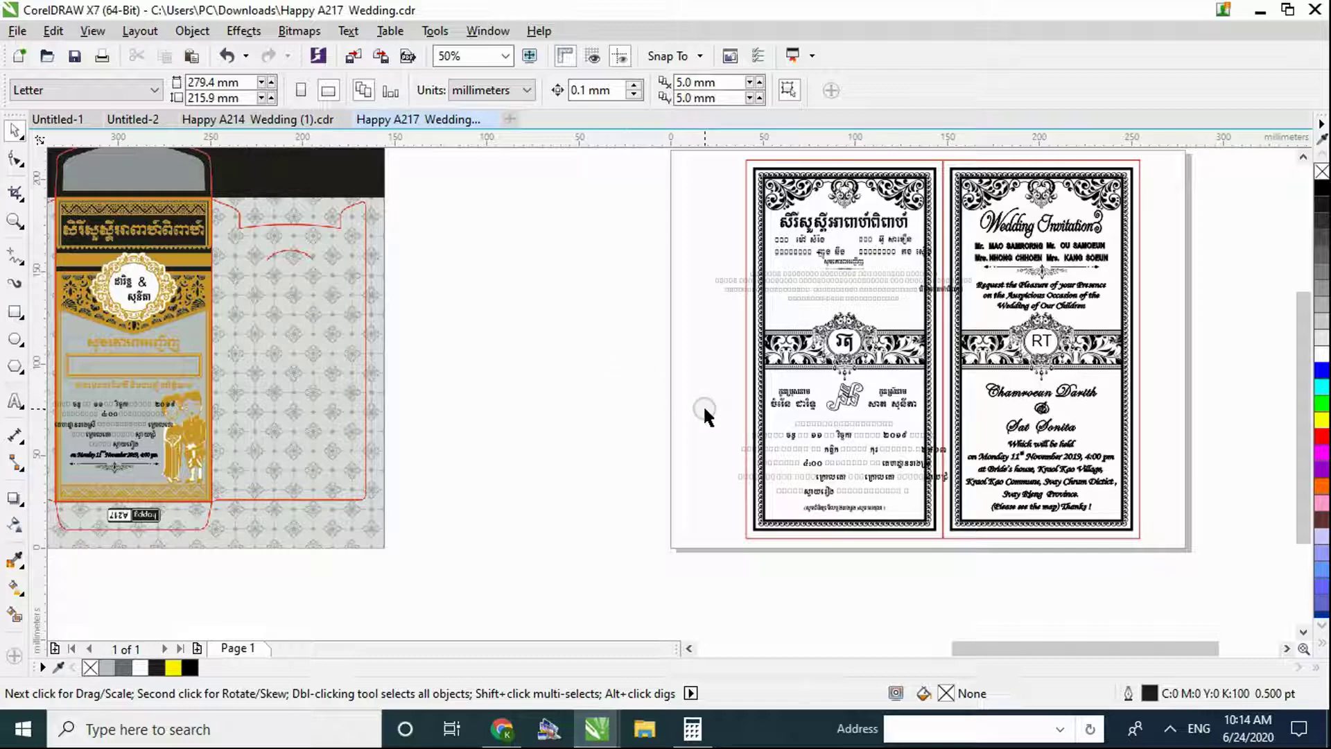
left_click(711, 284)
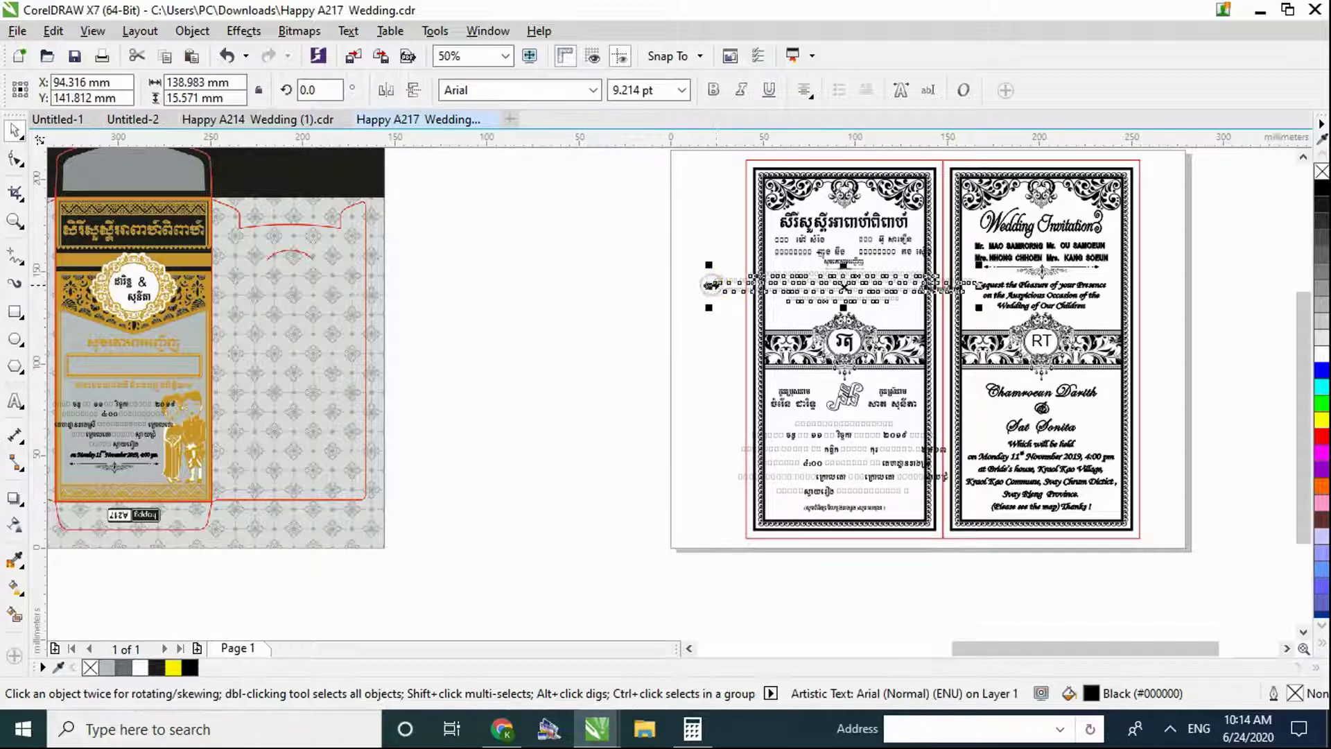
left_click(593, 90)
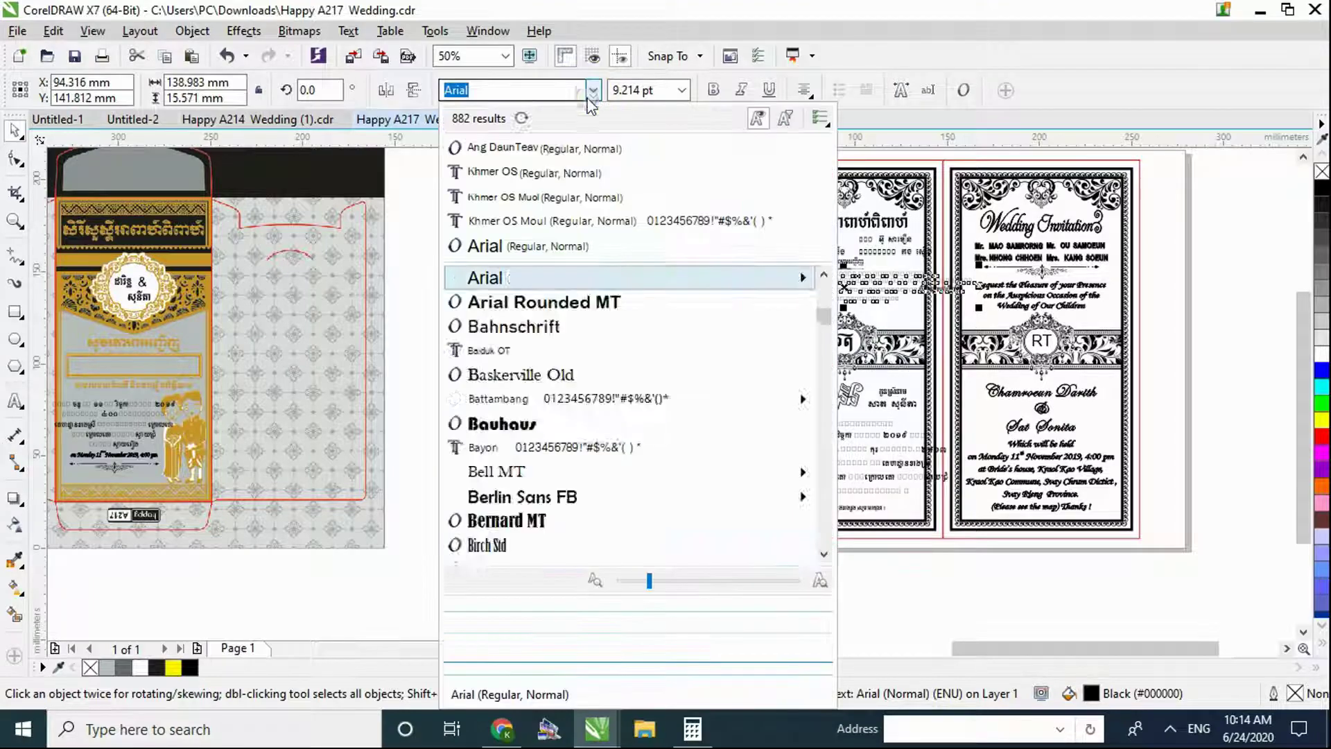
left_click(555, 154)
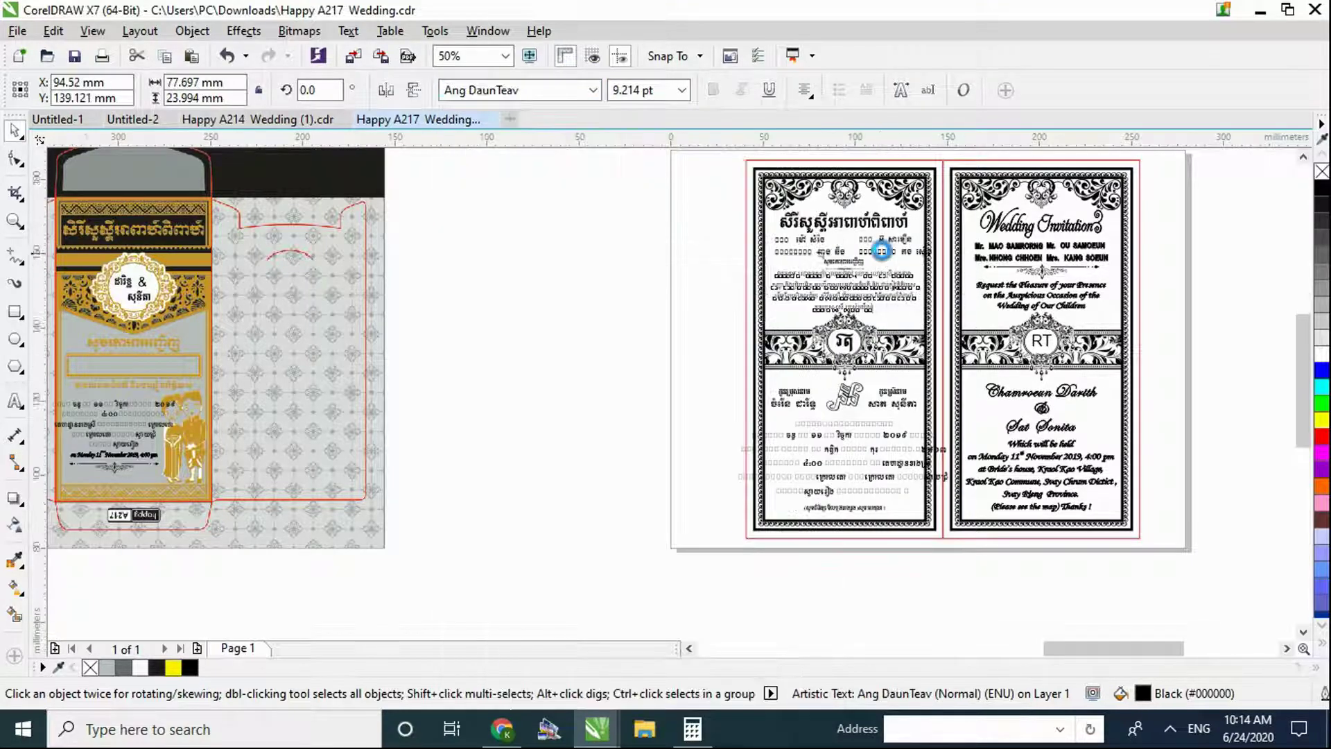
scroll(880, 247, "up", 2)
left_click(114, 335)
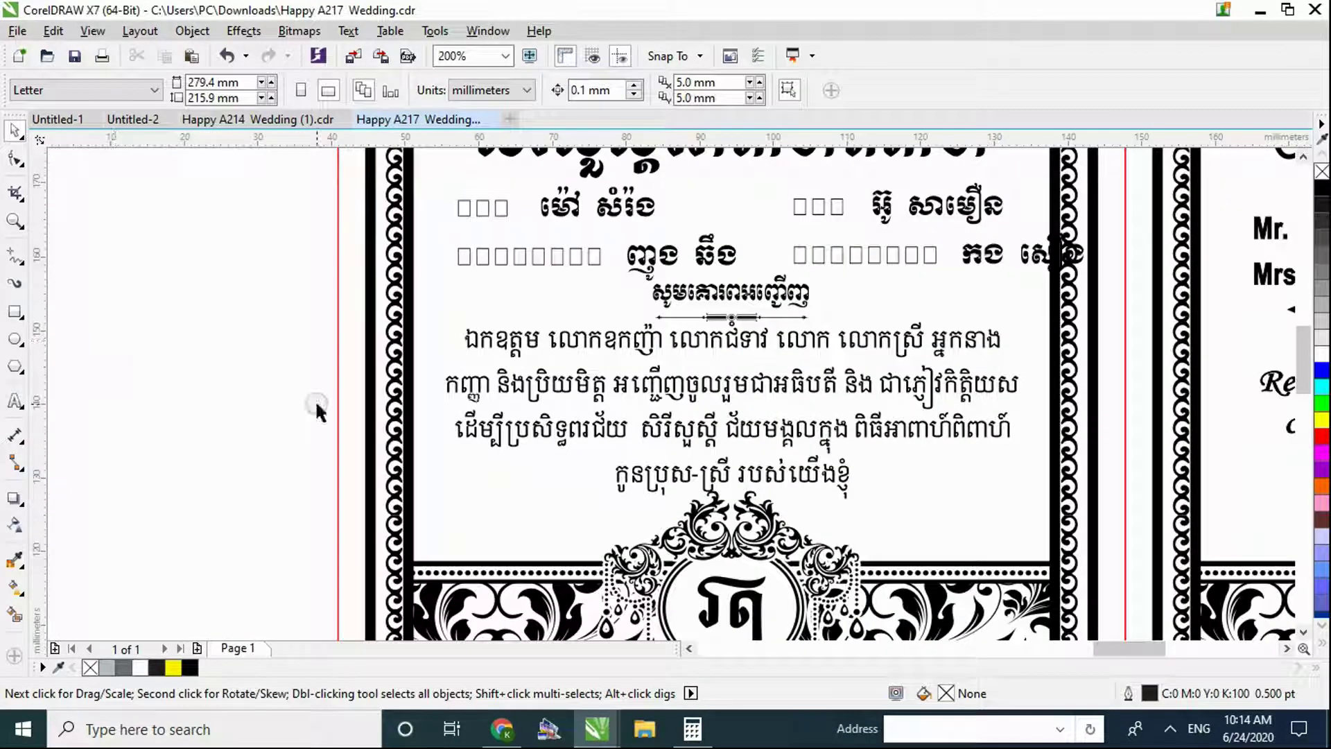
- Try the Ang TaPich font on the four-line Khmer paragraph, undo it, and reselect the paragraph
left_click(574, 392)
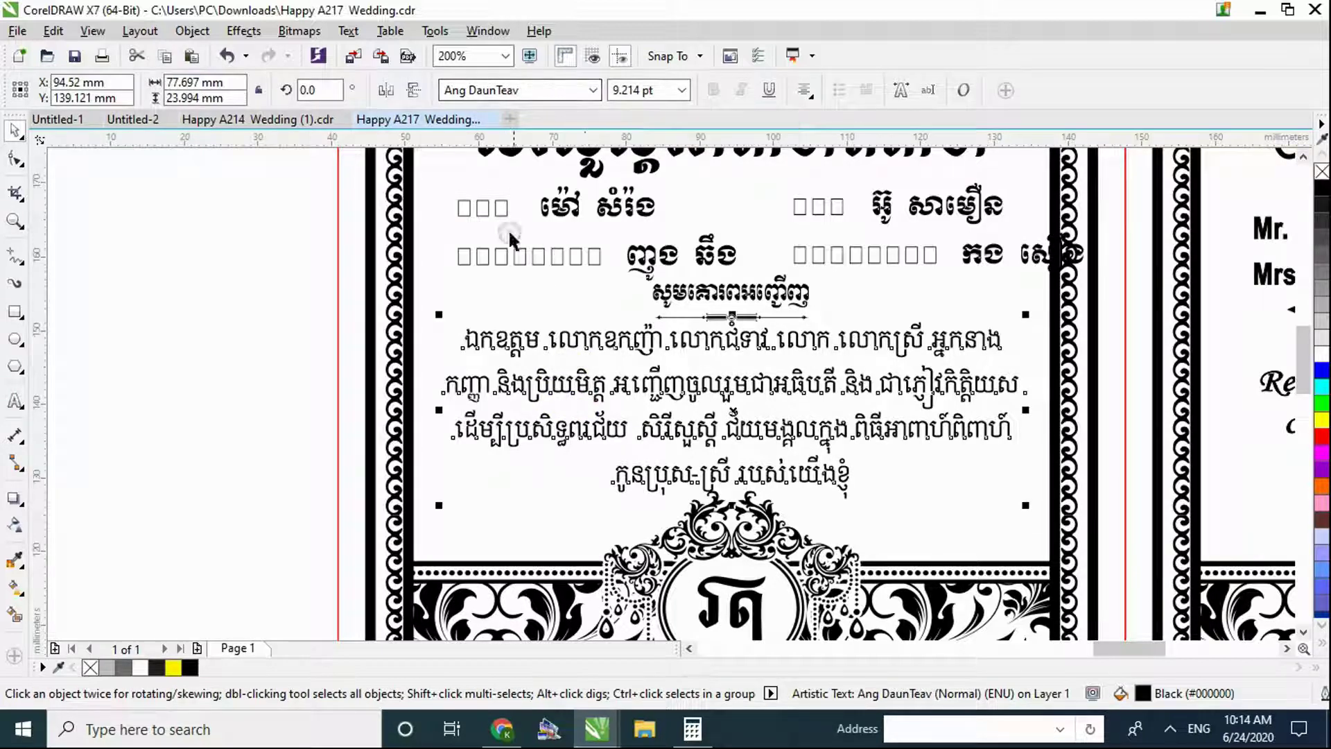
left_click(591, 91)
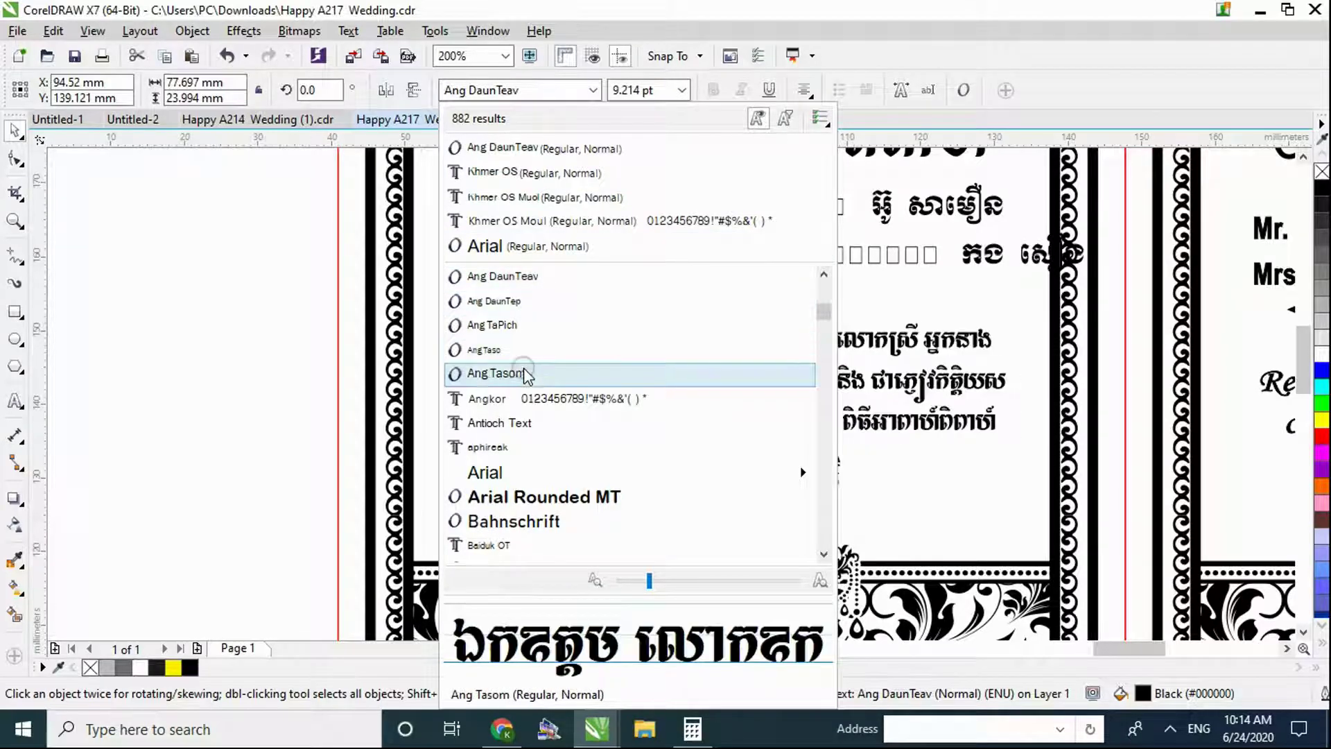
left_click(525, 332)
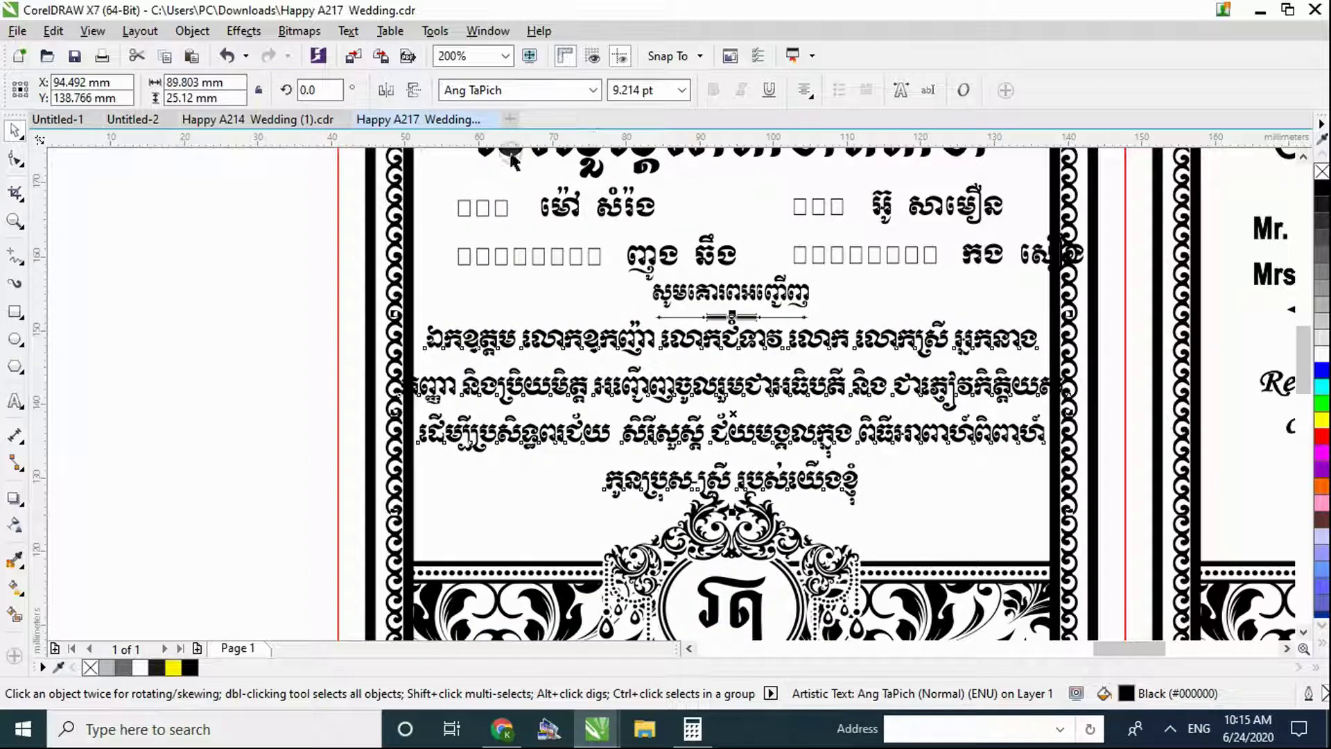
key("ctrl+z")
left_click(198, 346)
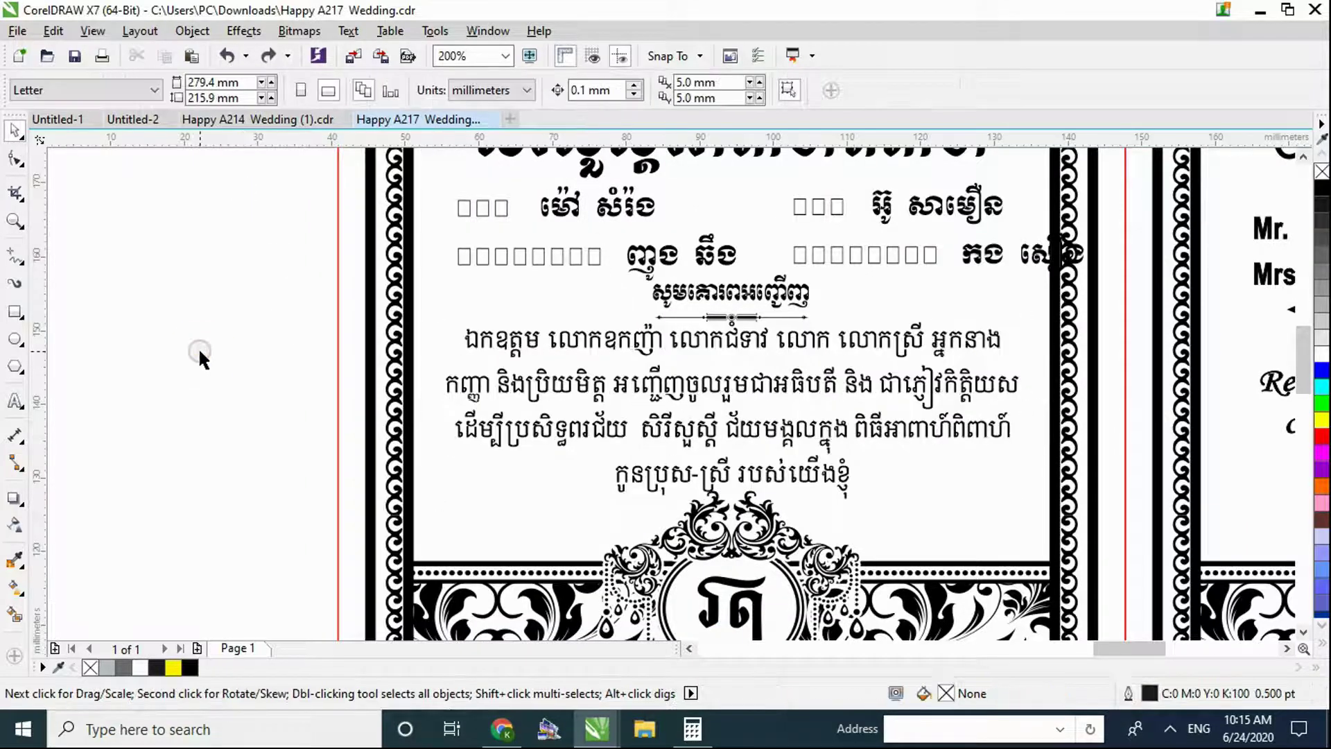
left_click(601, 396)
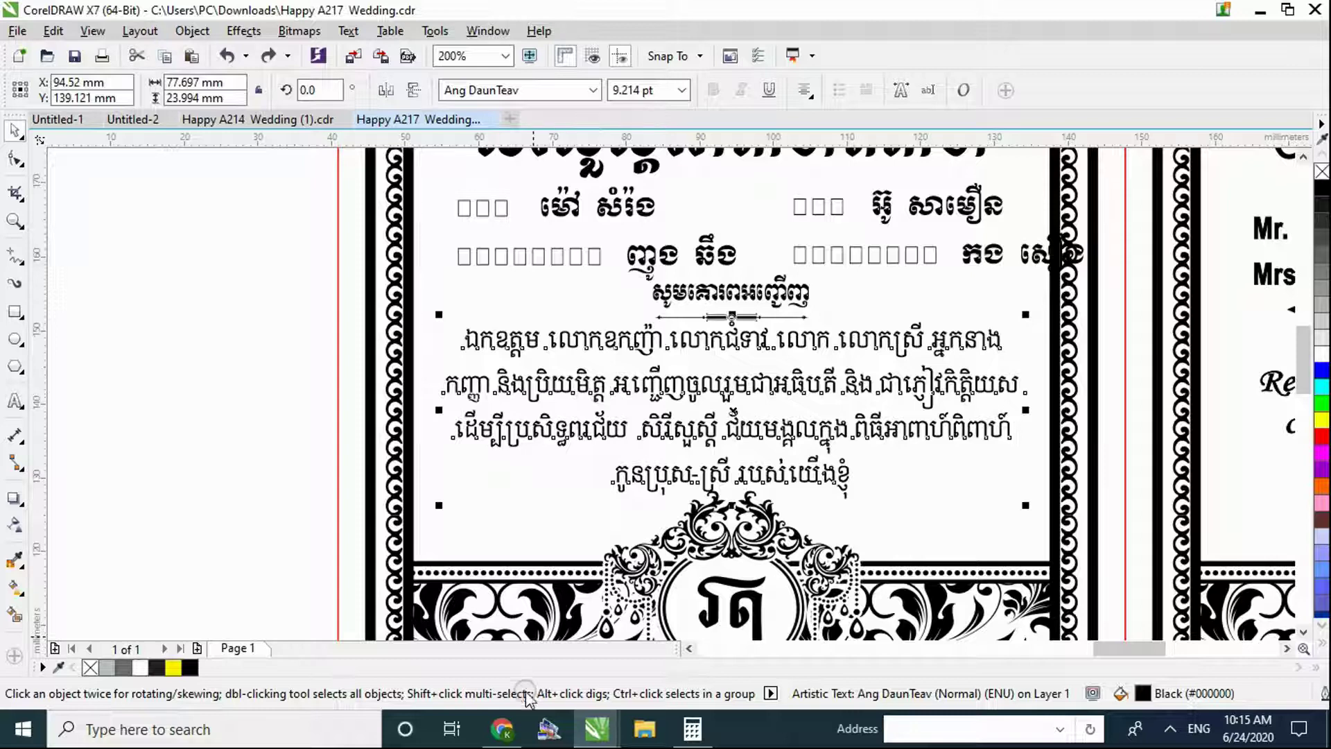
- Switch to Chrome and search Google for "khmer font"
left_click(506, 731)
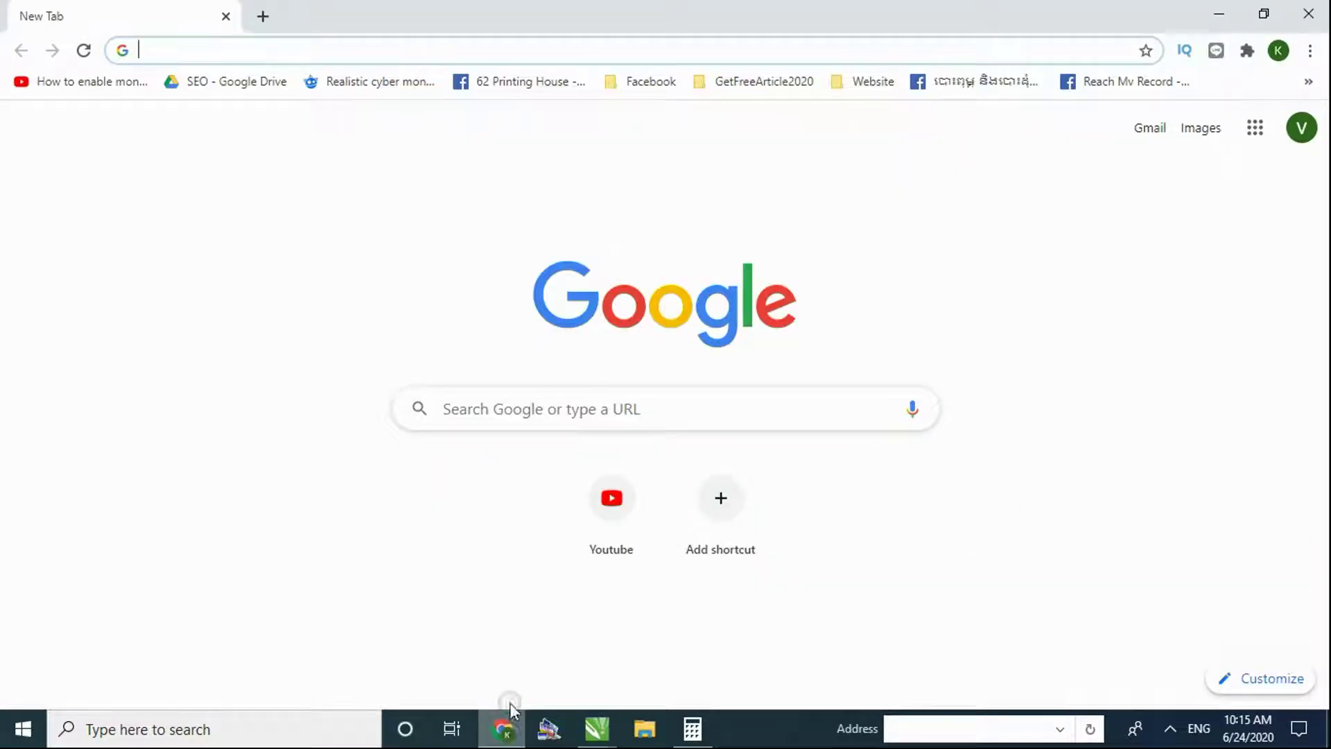
left_click(616, 410)
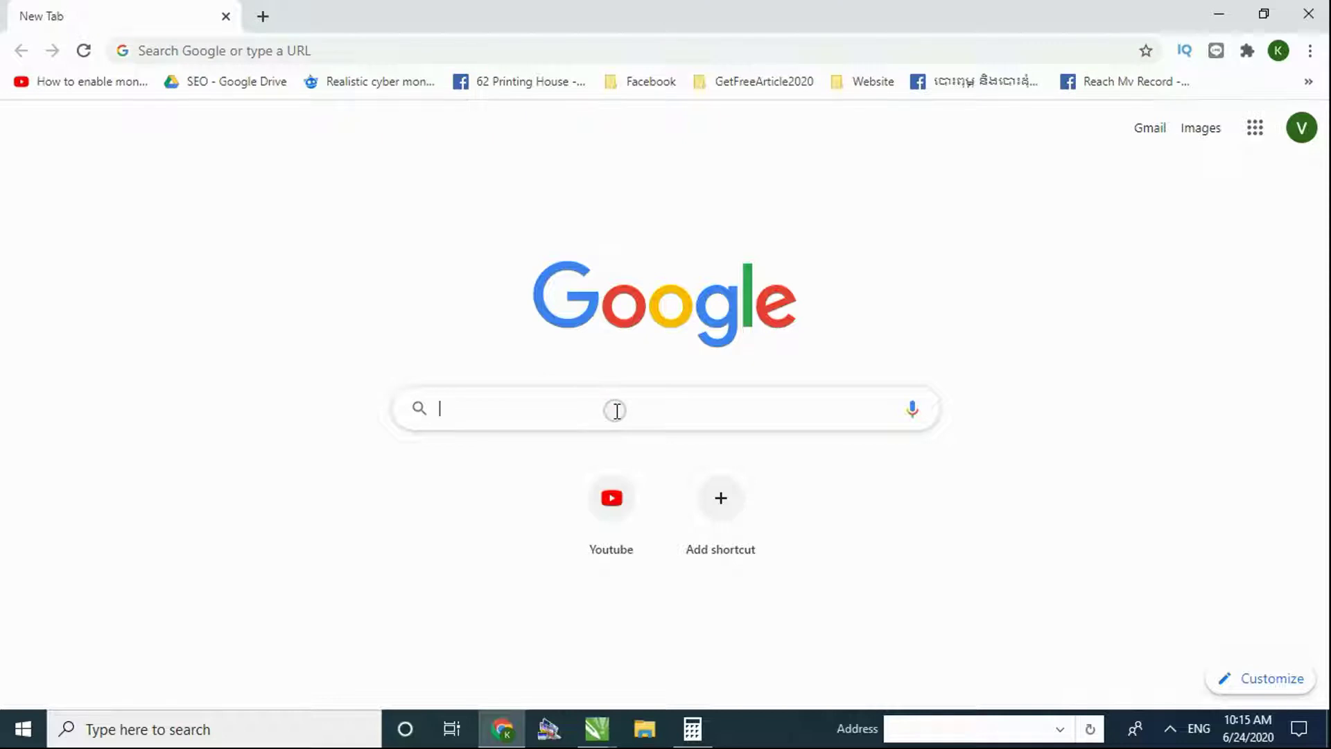
type("khmer ")
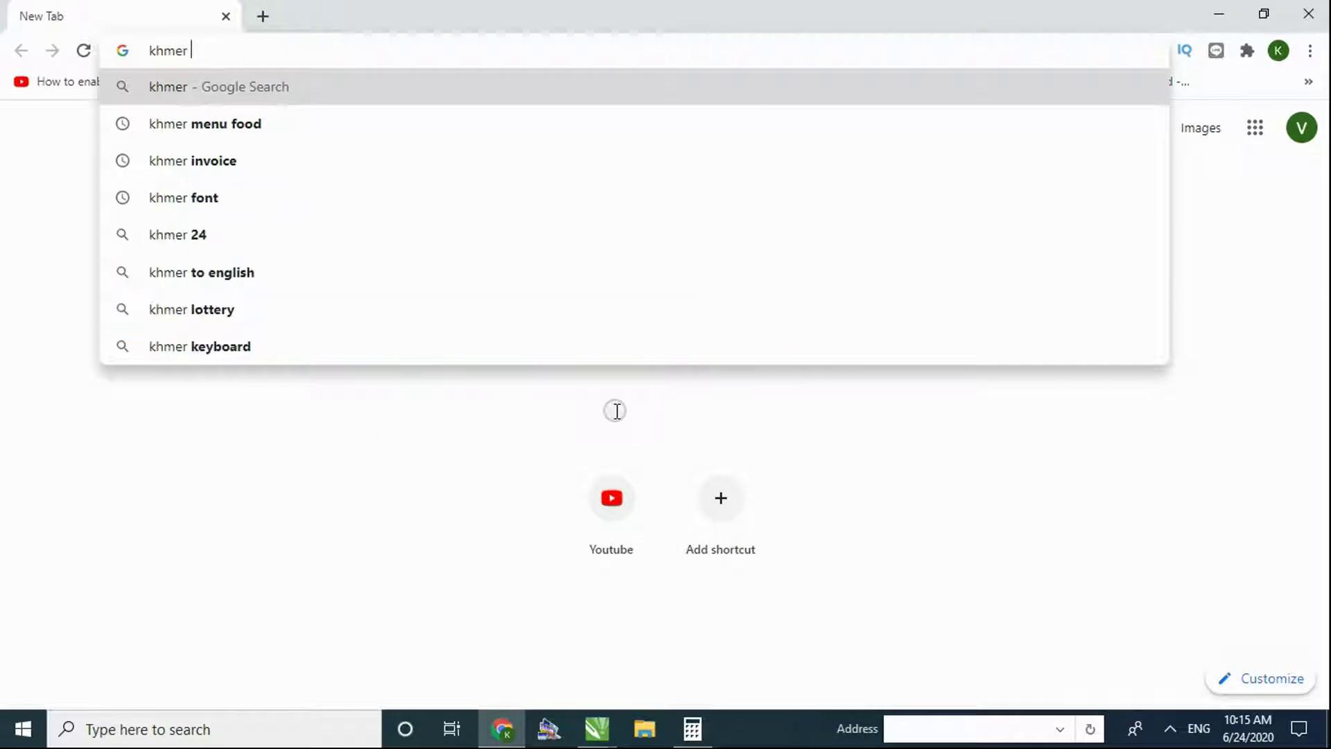
type("font")
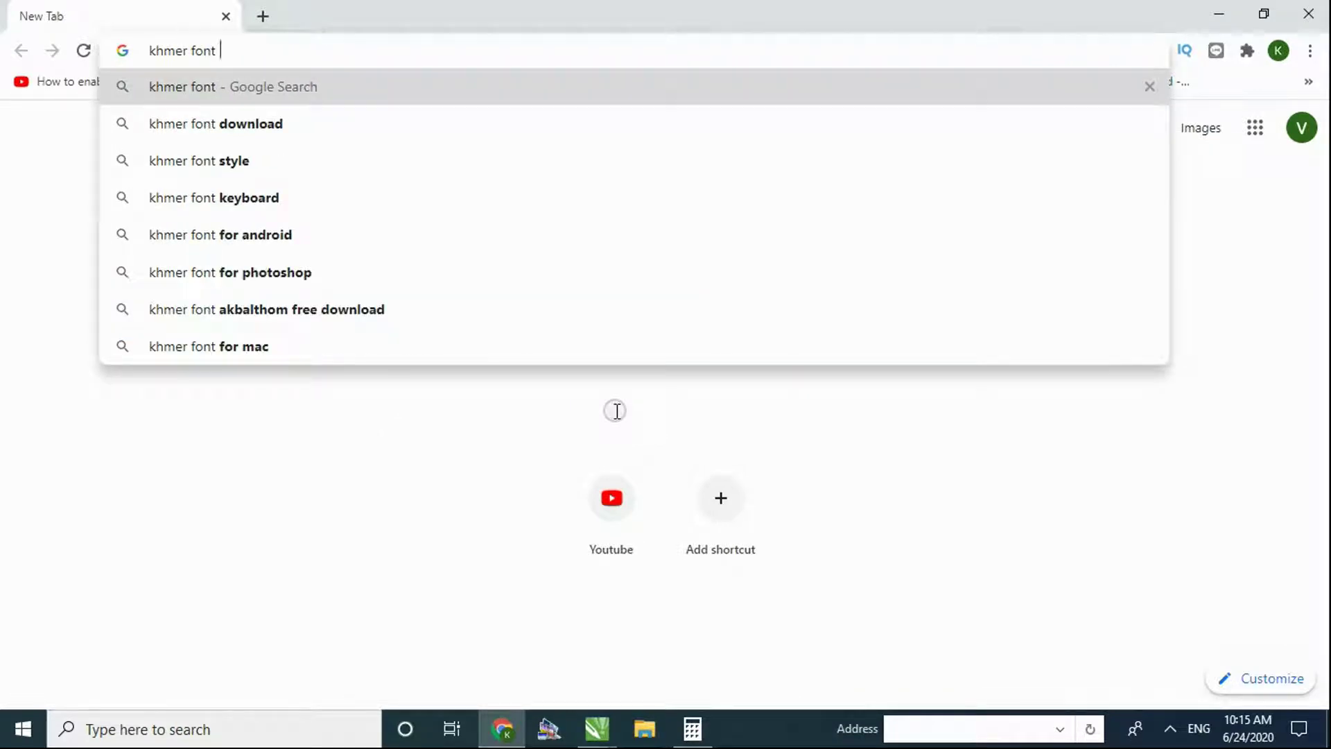
key("Return")
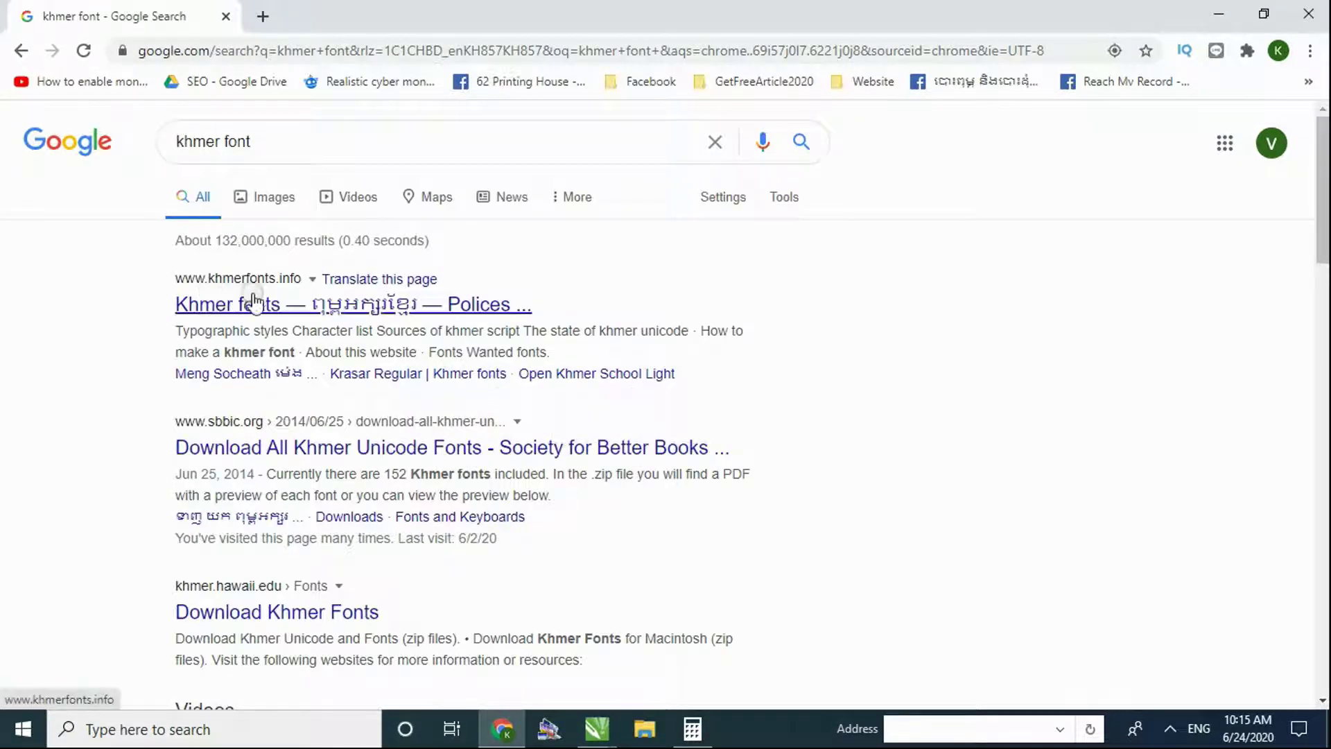
- Open the sbbic.org "Download All Khmer Unicode Fonts" result and download the All Khmer Unicode Fonts zip
scroll(324, 277, "down", 1)
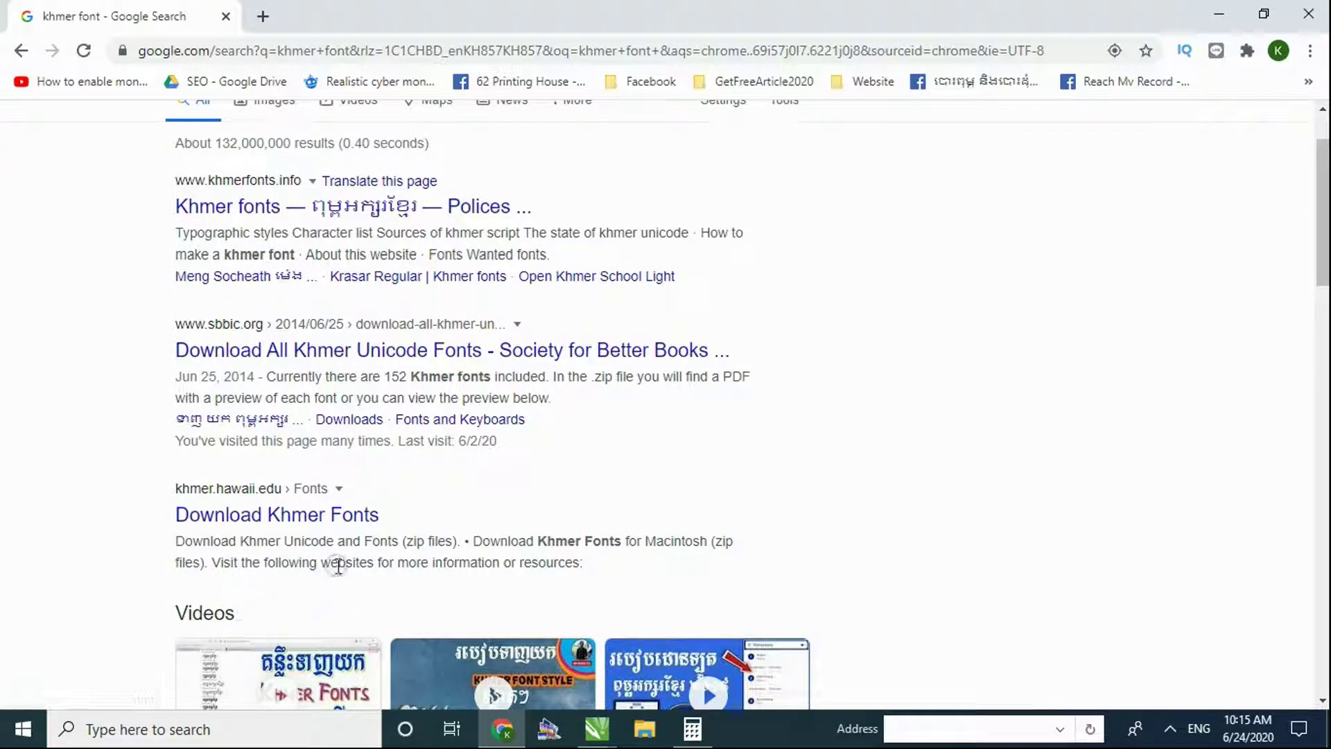
scroll(424, 493, "up", 1)
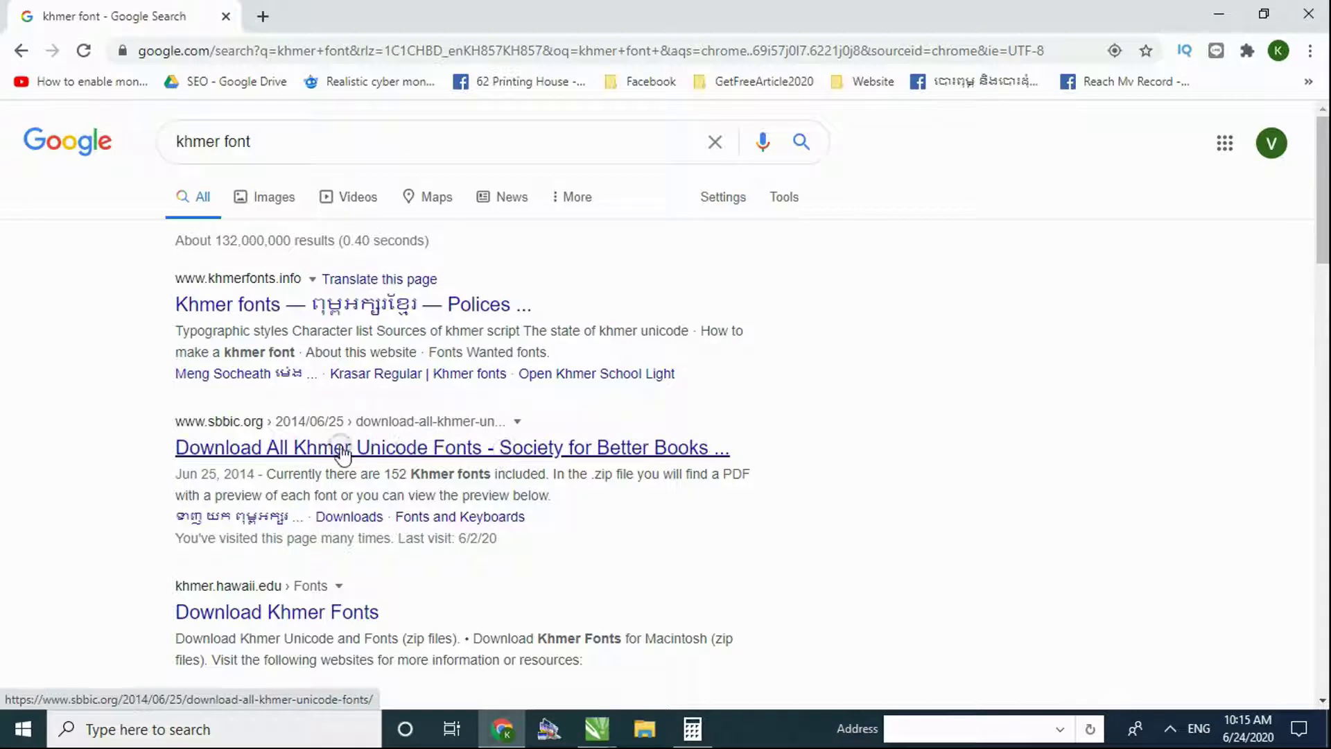
left_click(388, 450)
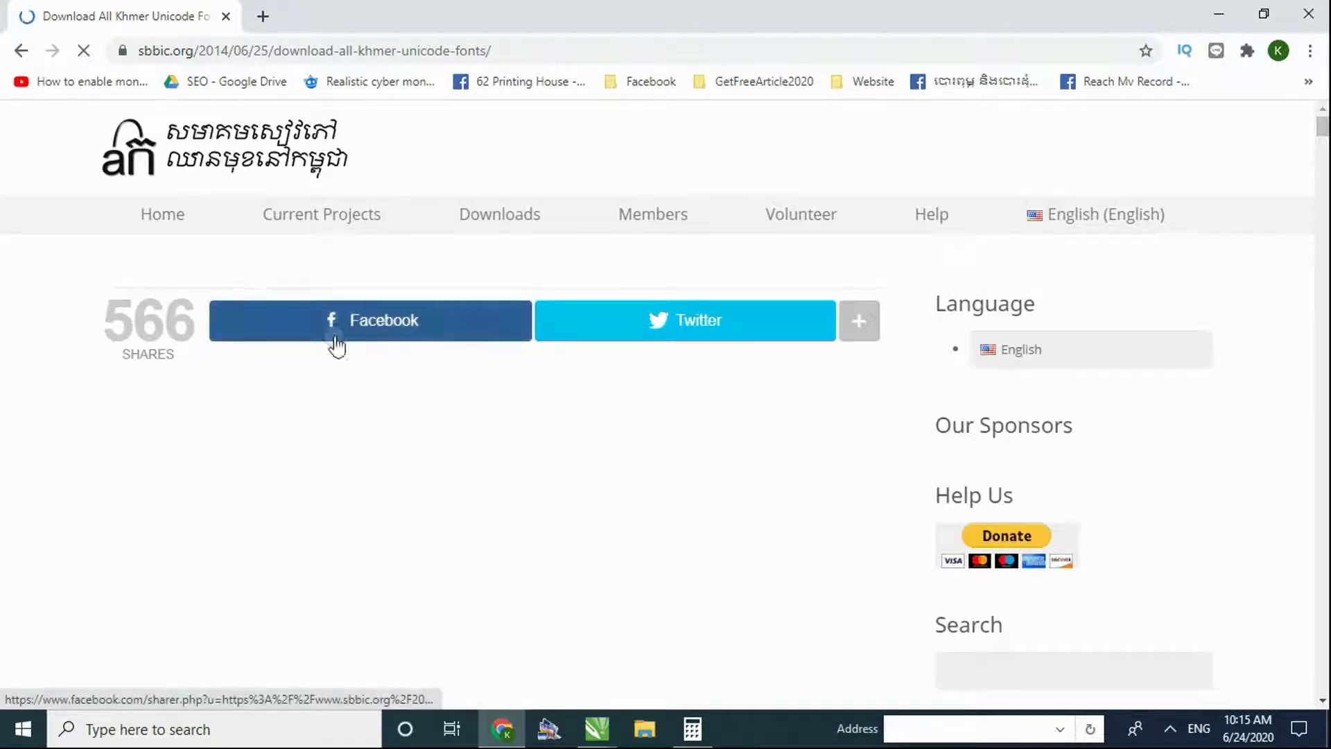
scroll(374, 357, "down", 4)
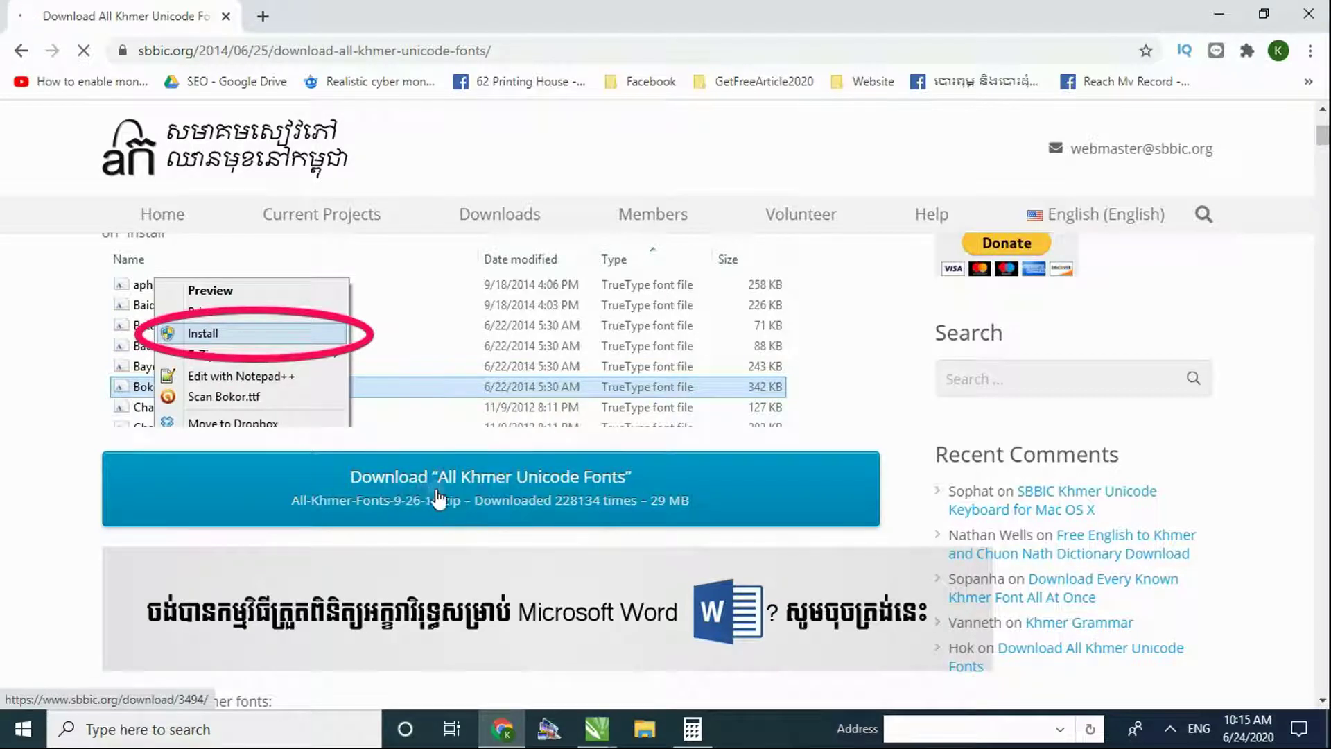
left_click(406, 494)
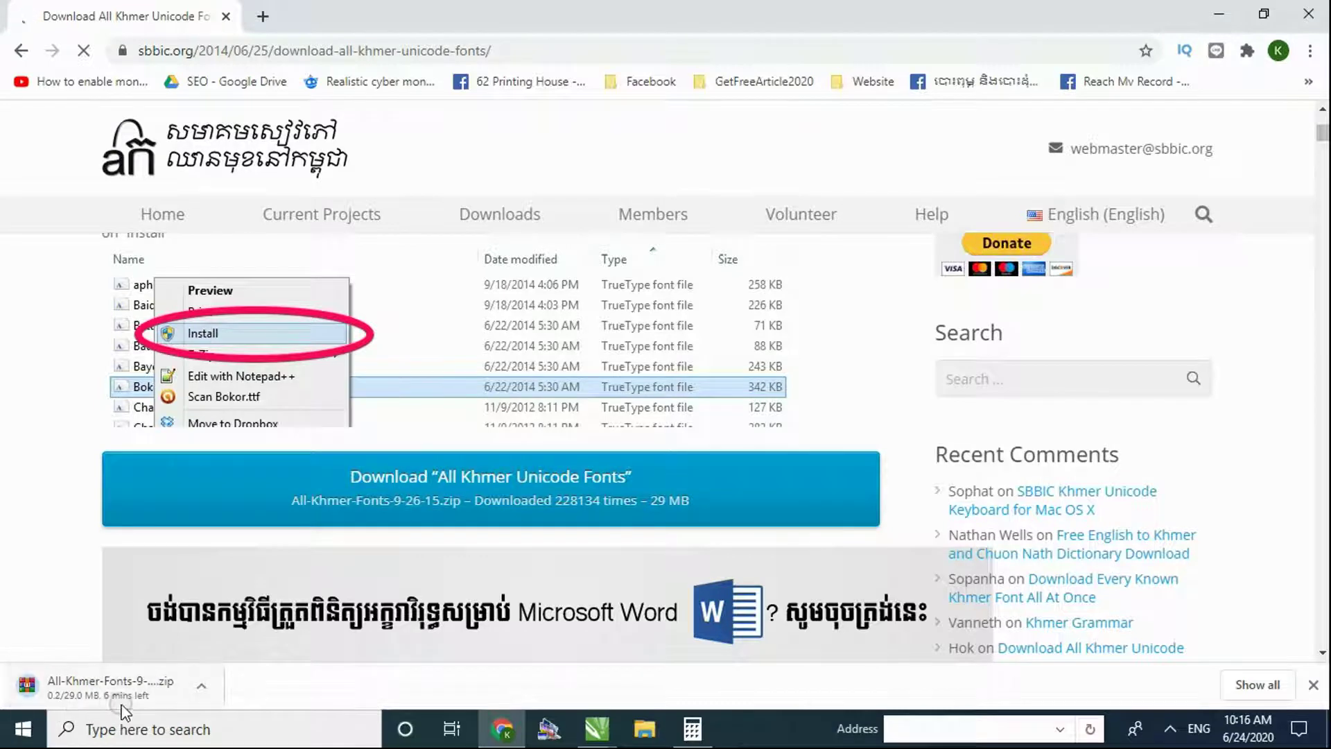
- Look through the font names and Khmer sample text in the page's preview of all Khmer fonts
scroll(522, 440, "down", 1)
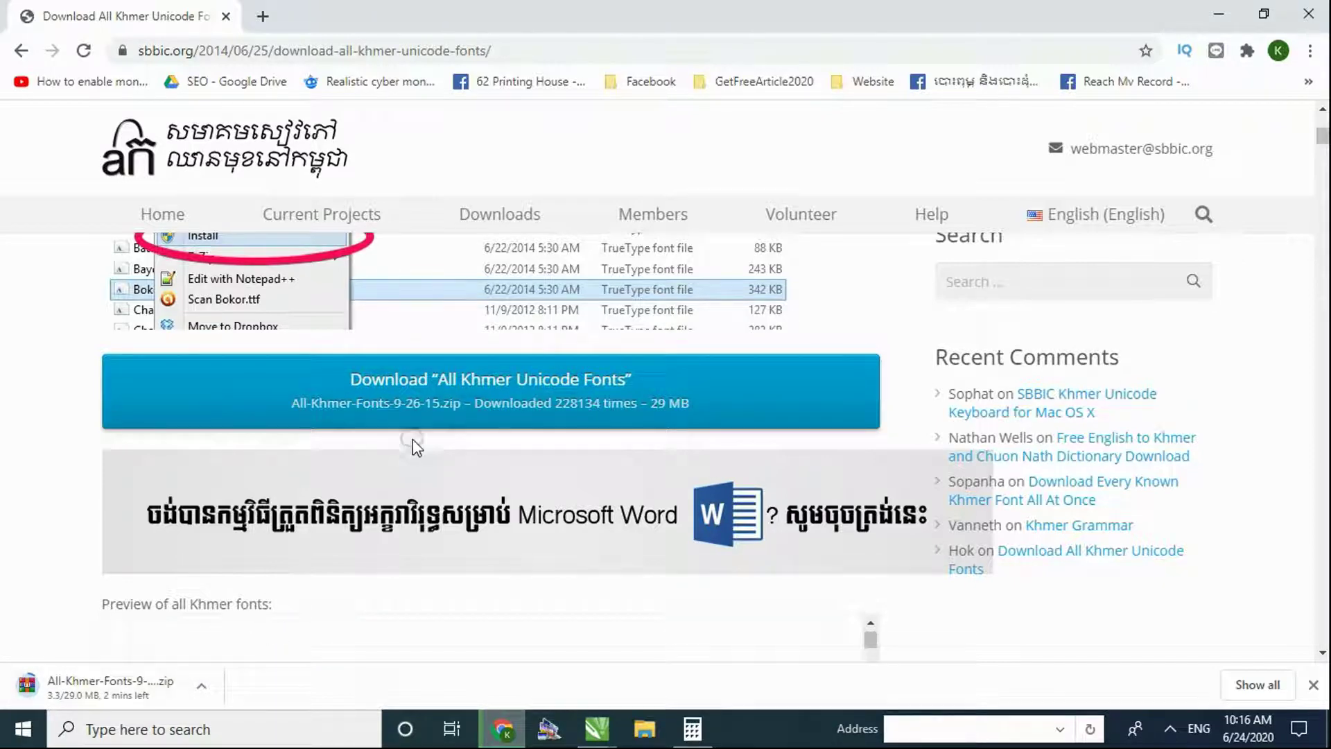
scroll(415, 457, "down", 4)
scroll(416, 499, "down", 2)
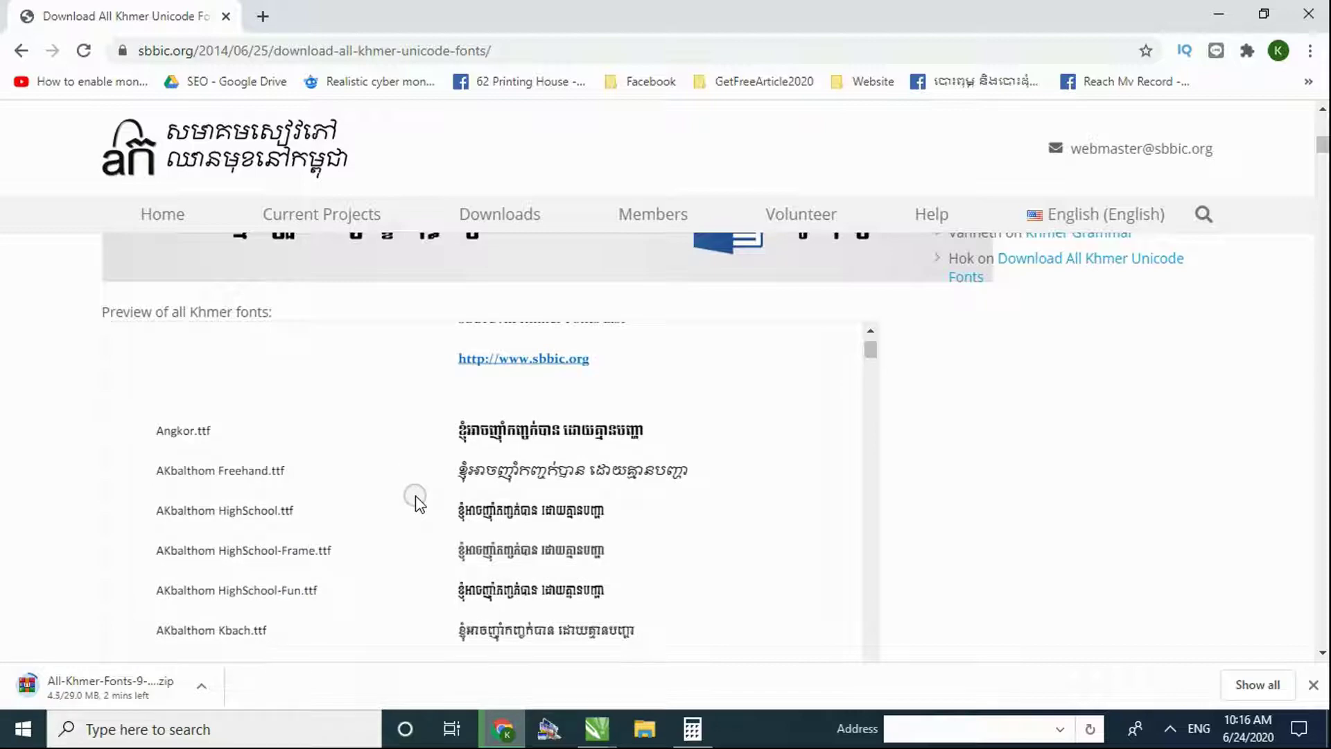
scroll(416, 501, "down", 8)
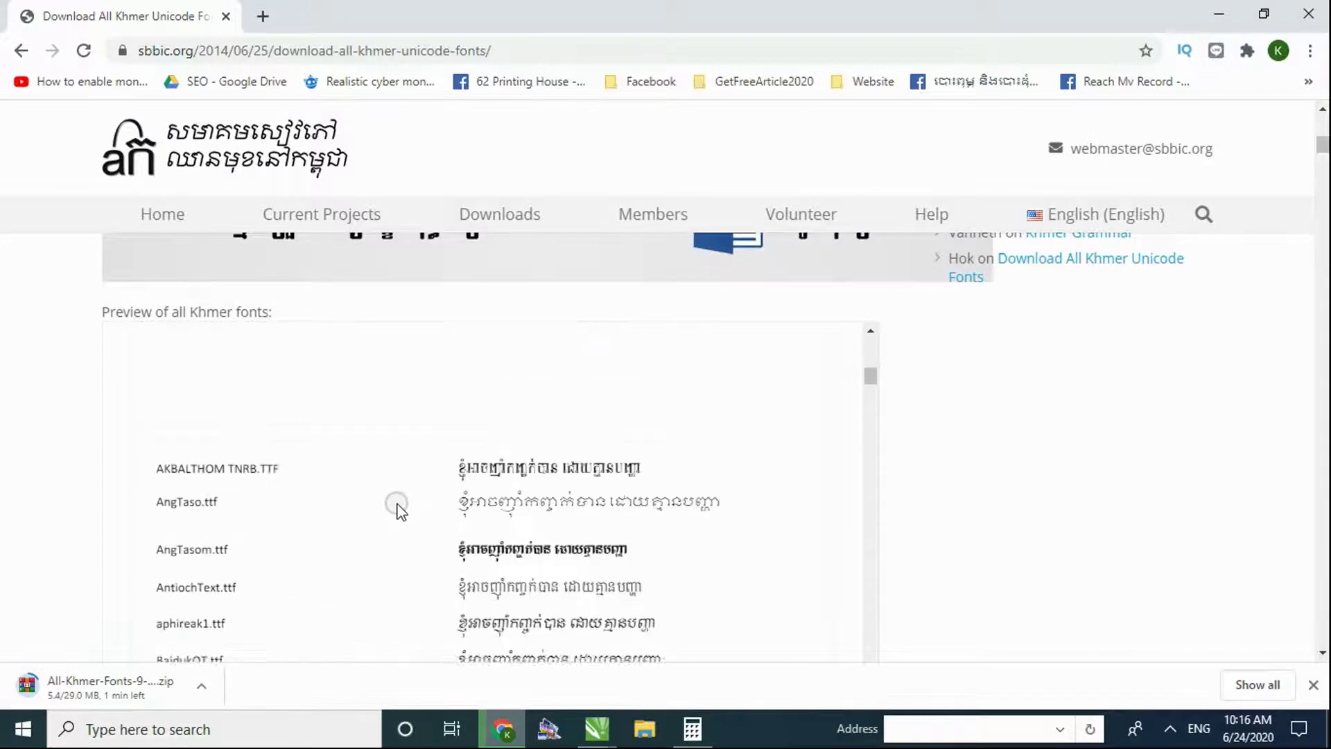
scroll(399, 505, "up", 3)
scroll(397, 507, "up", 5)
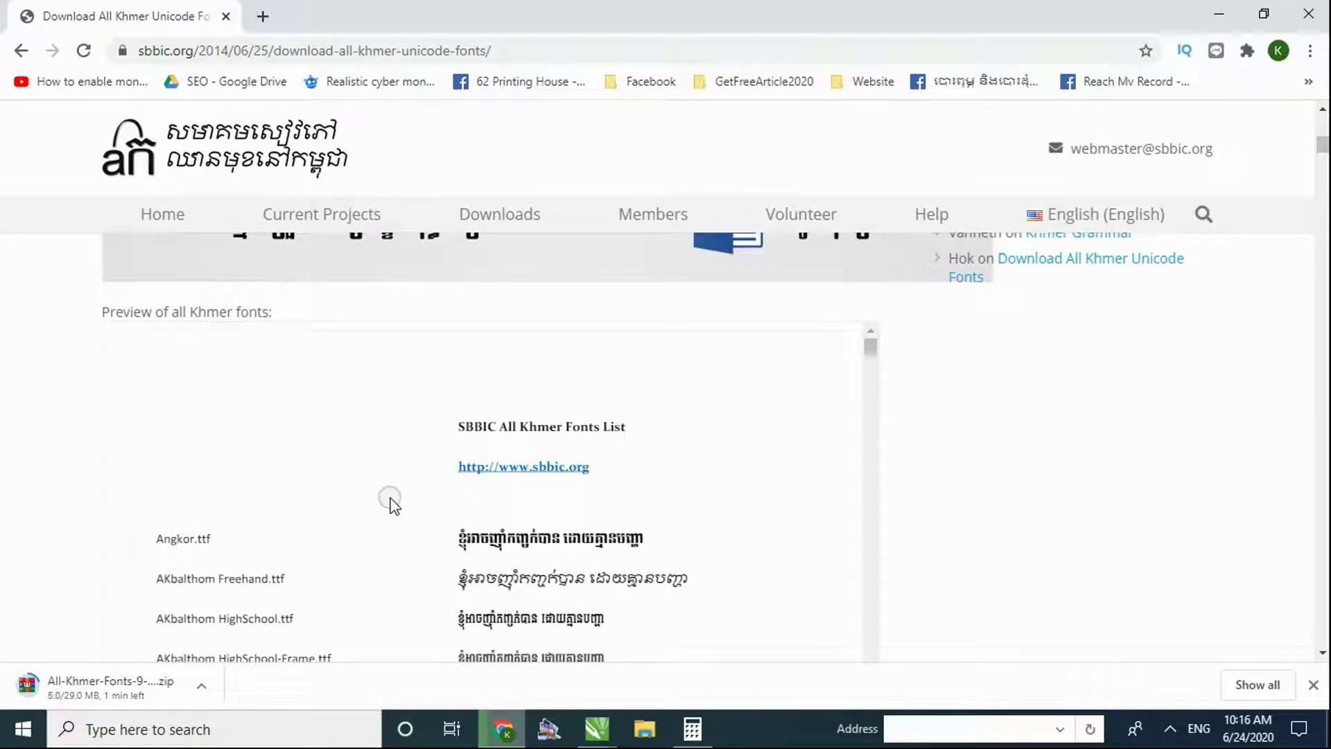
scroll(298, 471, "up", 4)
scroll(368, 461, "down", 4)
scroll(499, 430, "down", 1)
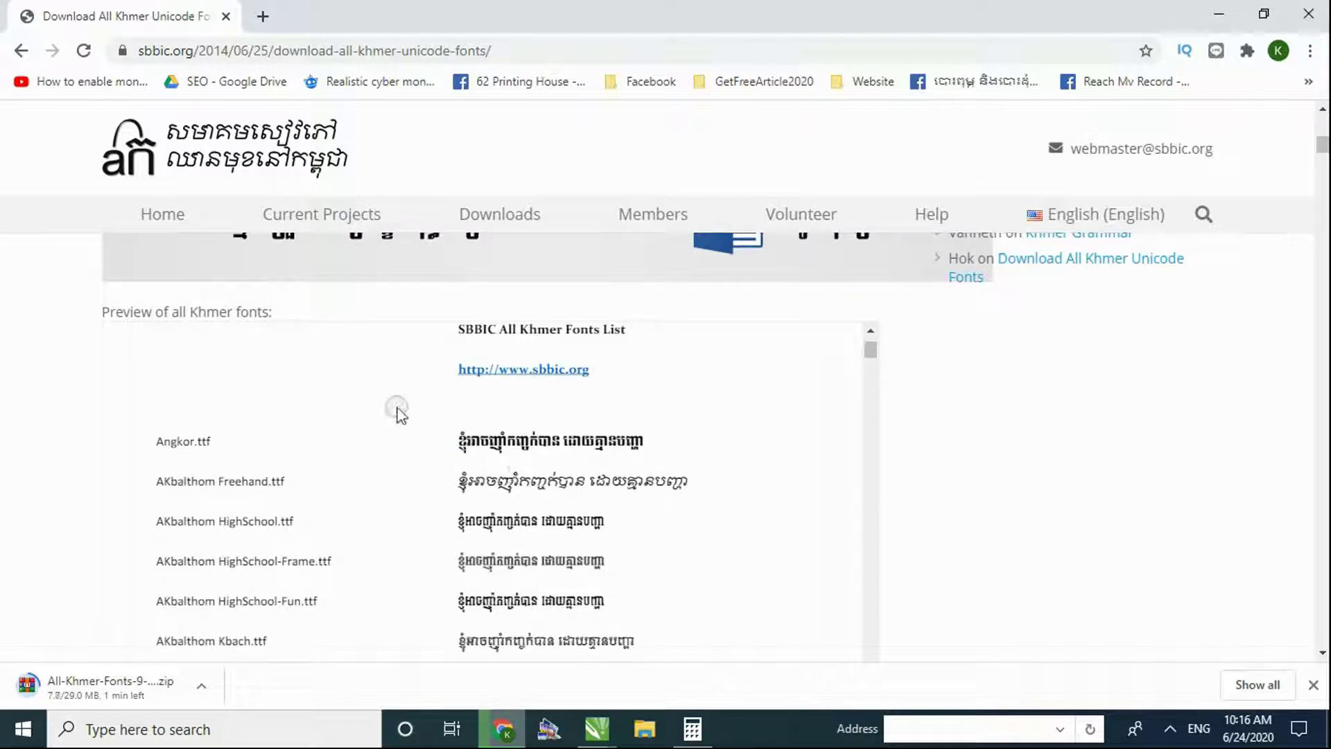
left_click_drag(458, 440, 627, 441)
triple_click(147, 444)
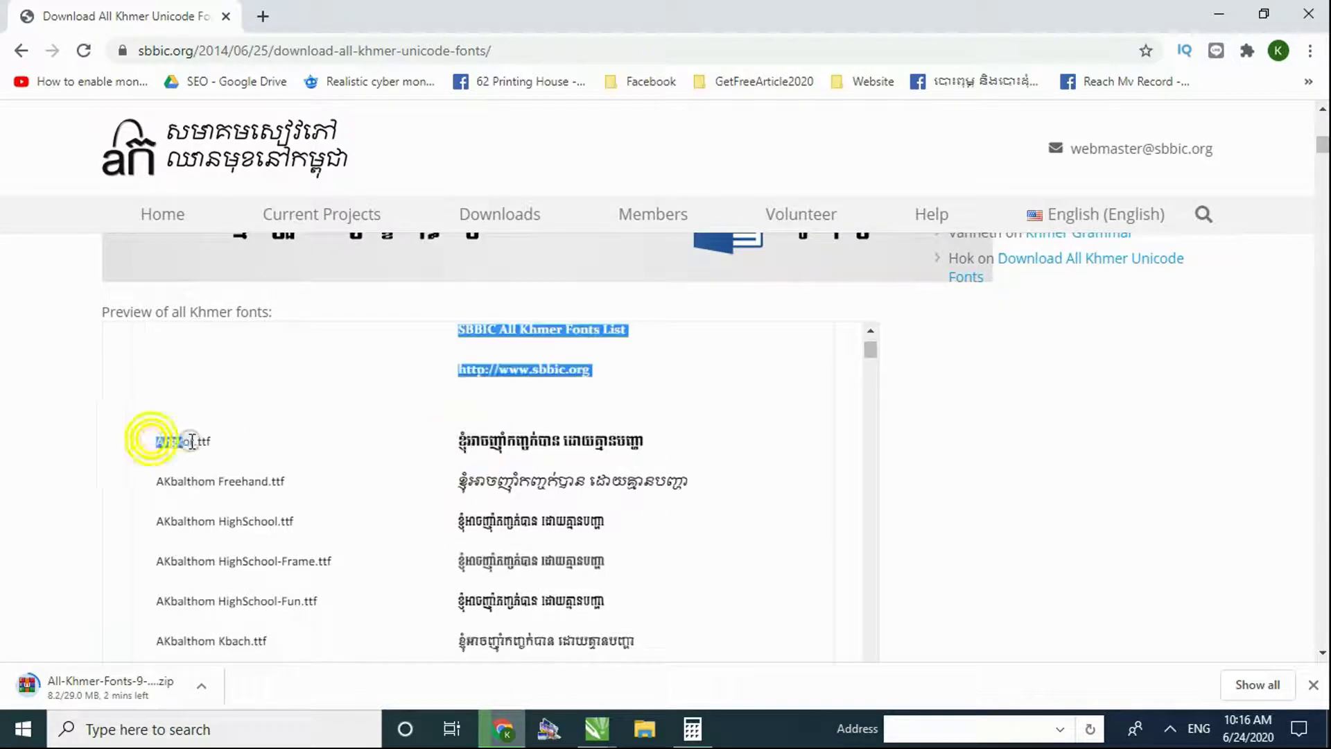
left_click(226, 449)
scroll(342, 445, "down", 2)
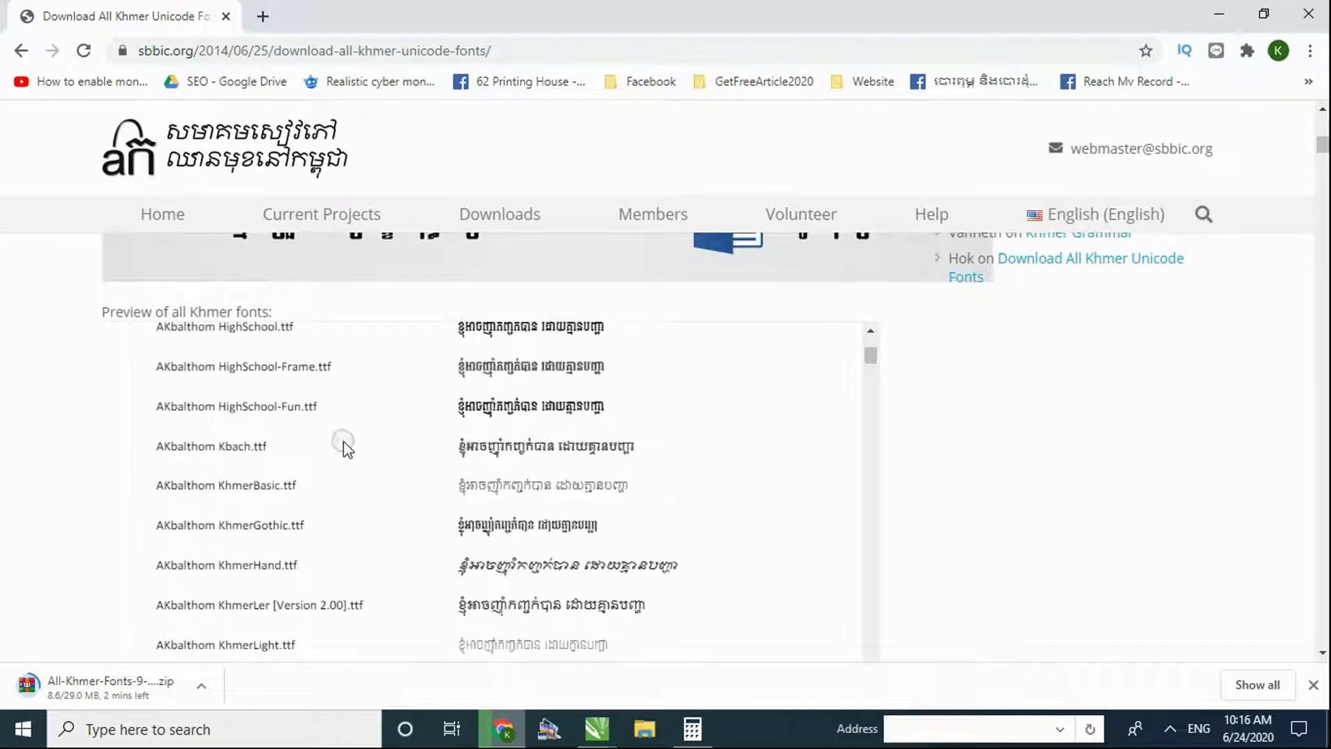
scroll(460, 476, "down", 1)
scroll(457, 488, "down", 3)
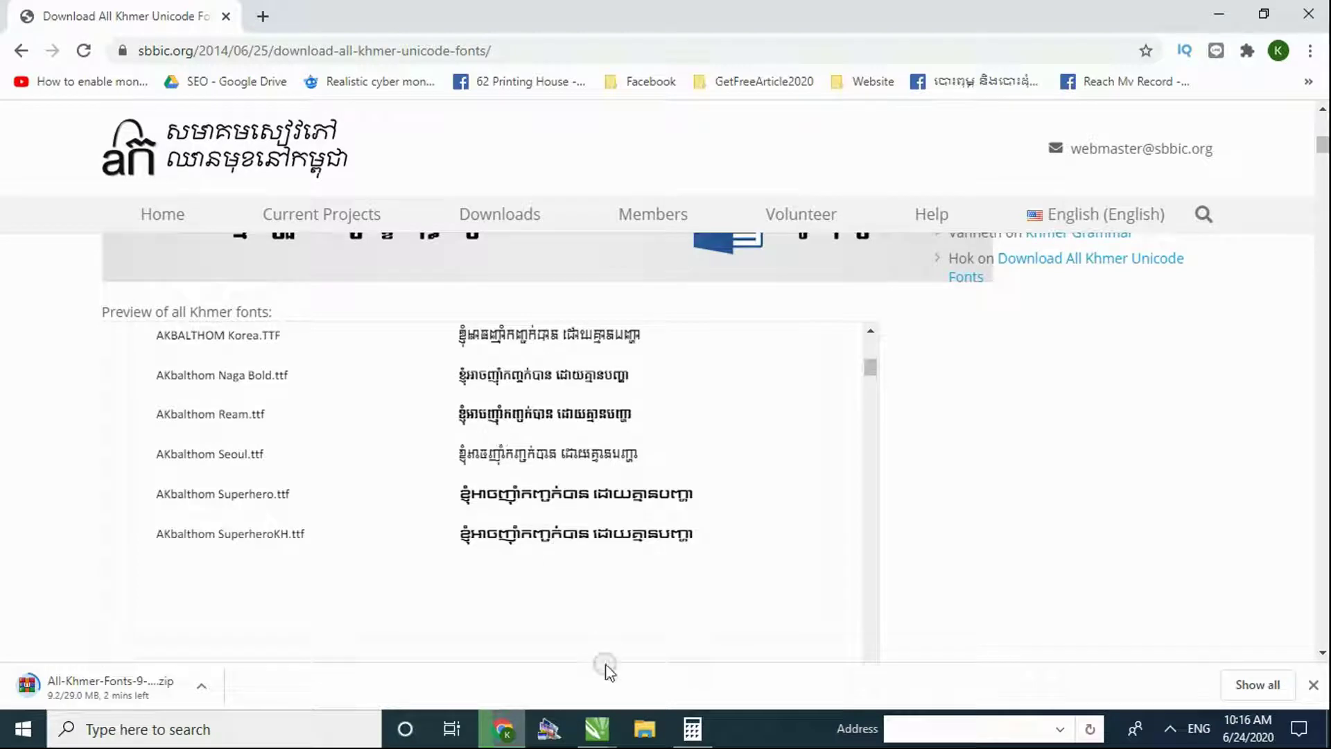
- Switch back to CorelDRAW and close the Untitled-2 and Untitled-1 documents without saving them
mouse_move(596, 735)
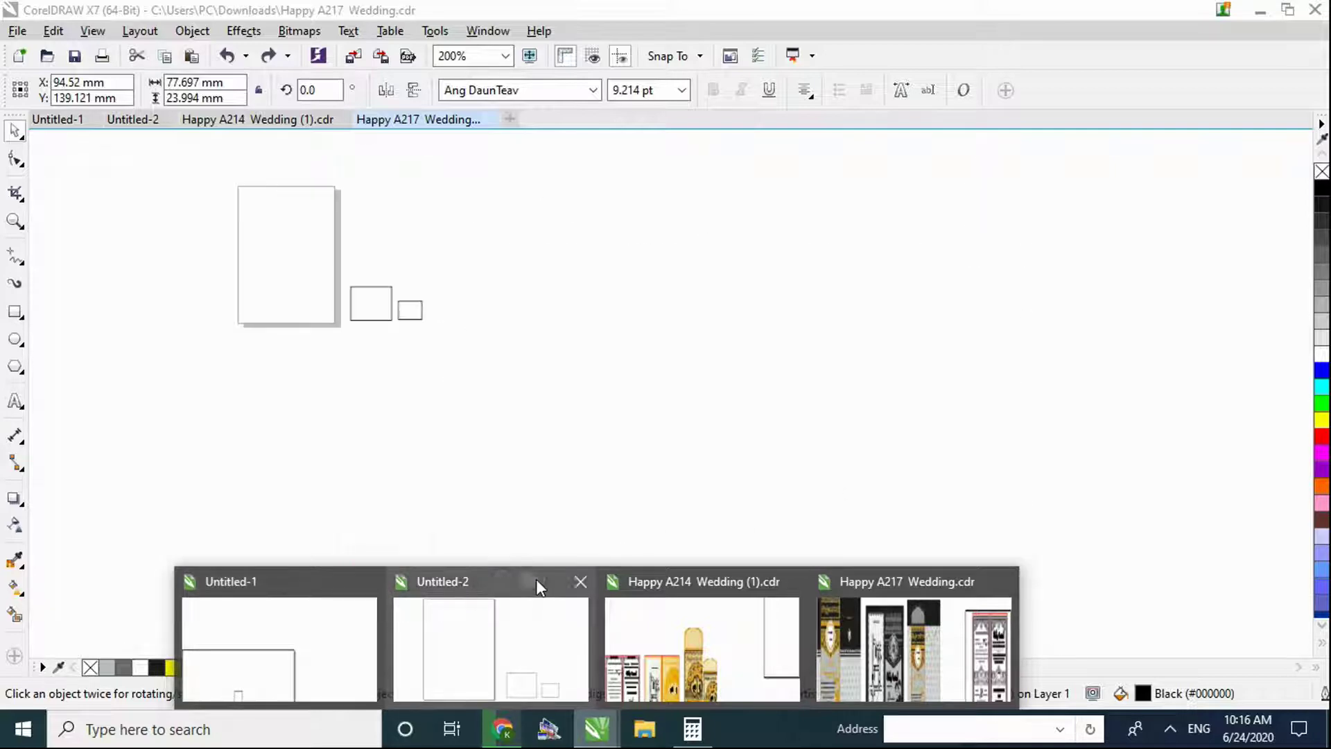
left_click(369, 582)
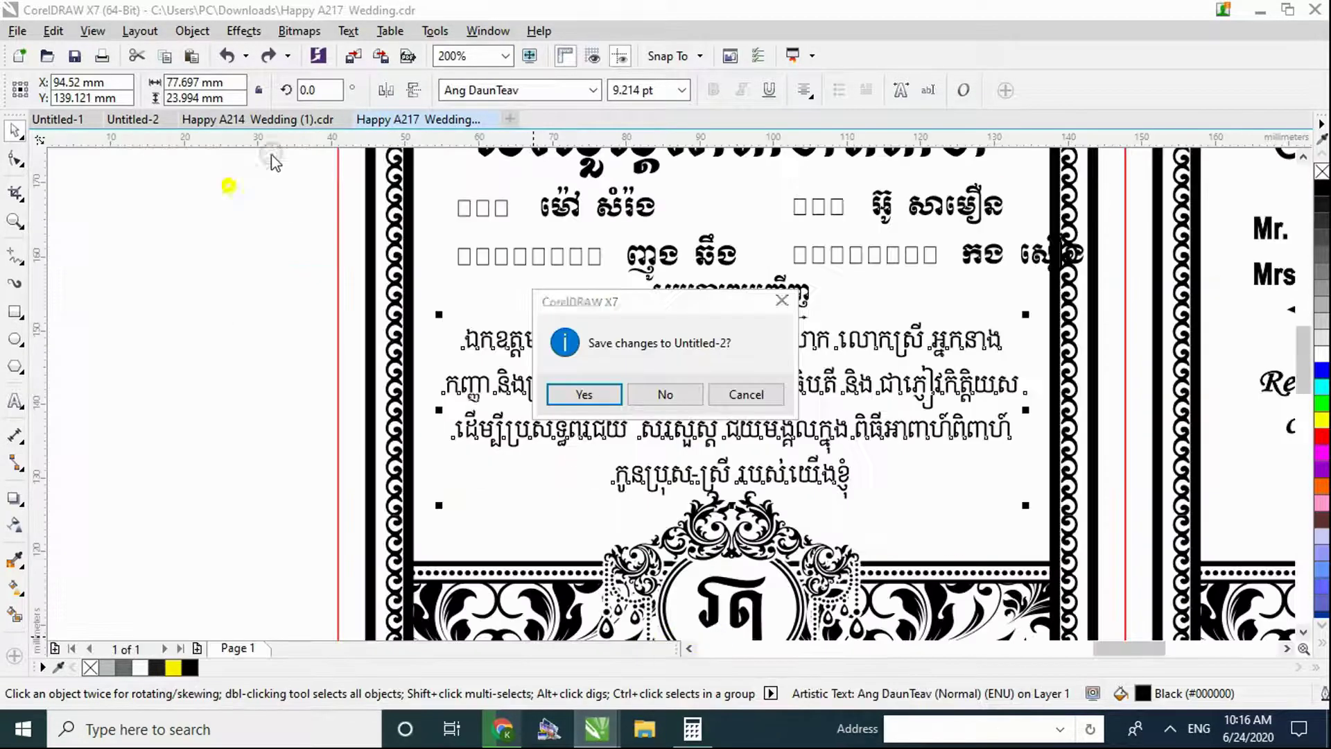
left_click(676, 392)
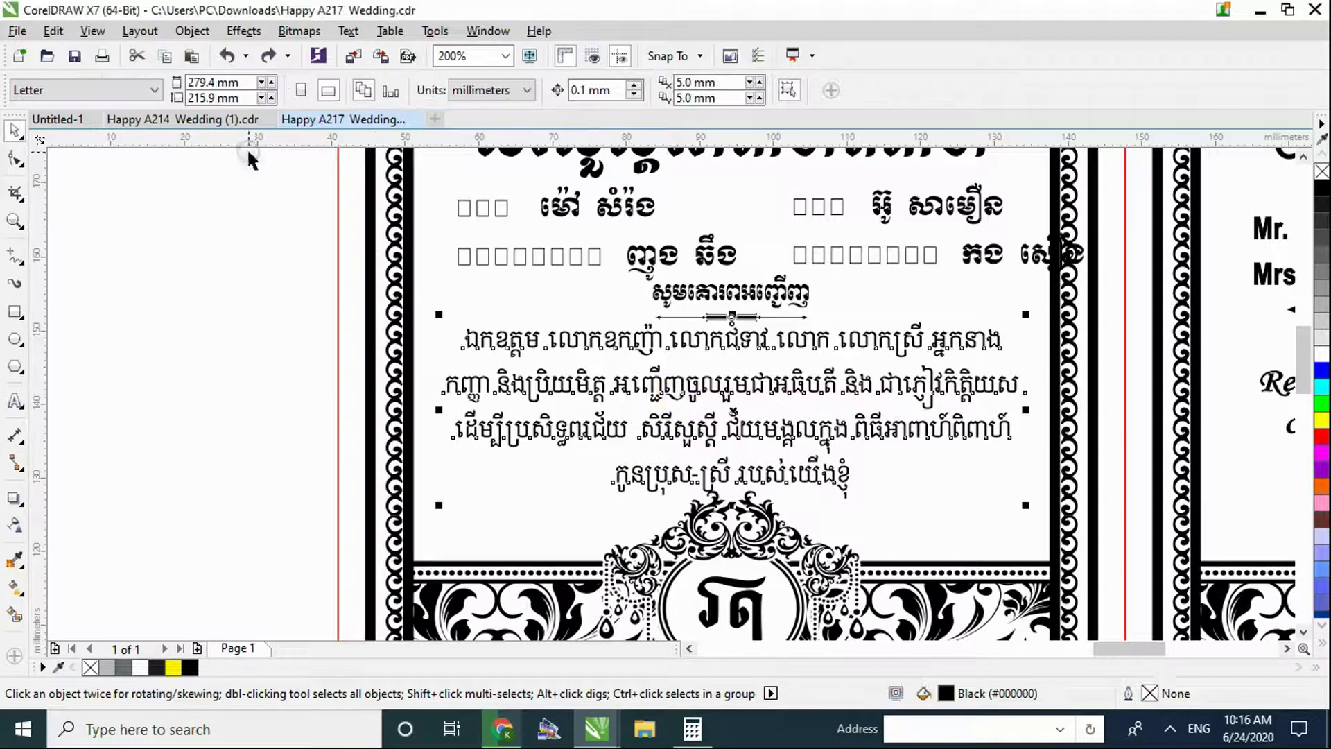
left_click(94, 122)
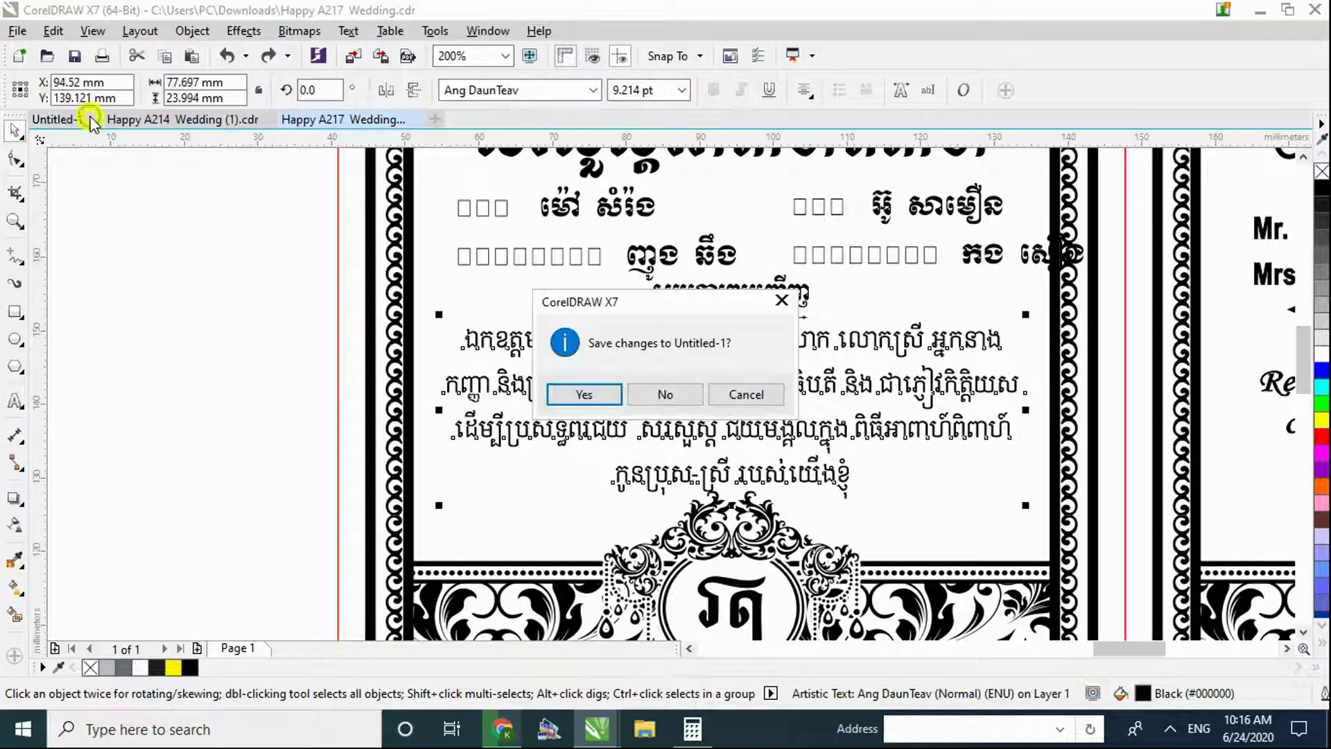
left_click(666, 391)
- Discard the changes to Untitled-1 and finish closing it
left_click(587, 385)
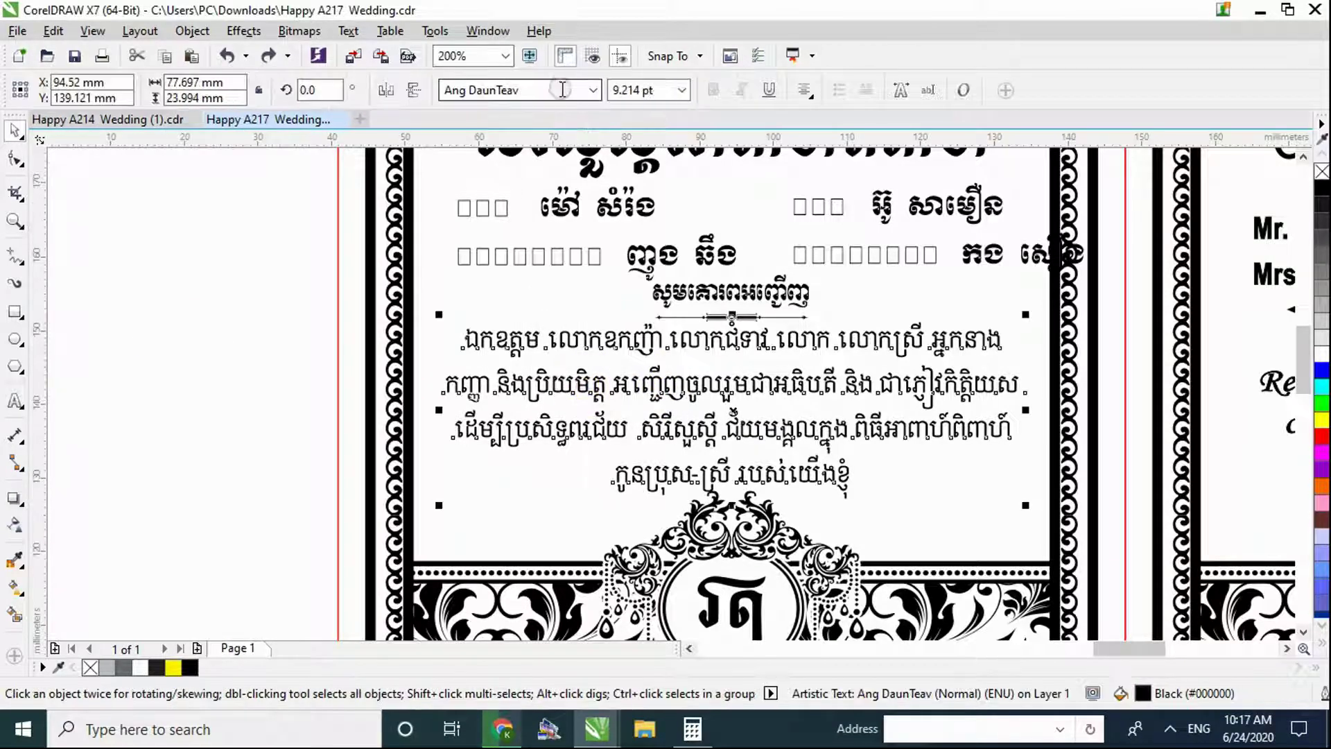
- Filter the font list by "khmer os" and preview Khmer fonts on the selected invitation paragraph without applying any
left_click(593, 90)
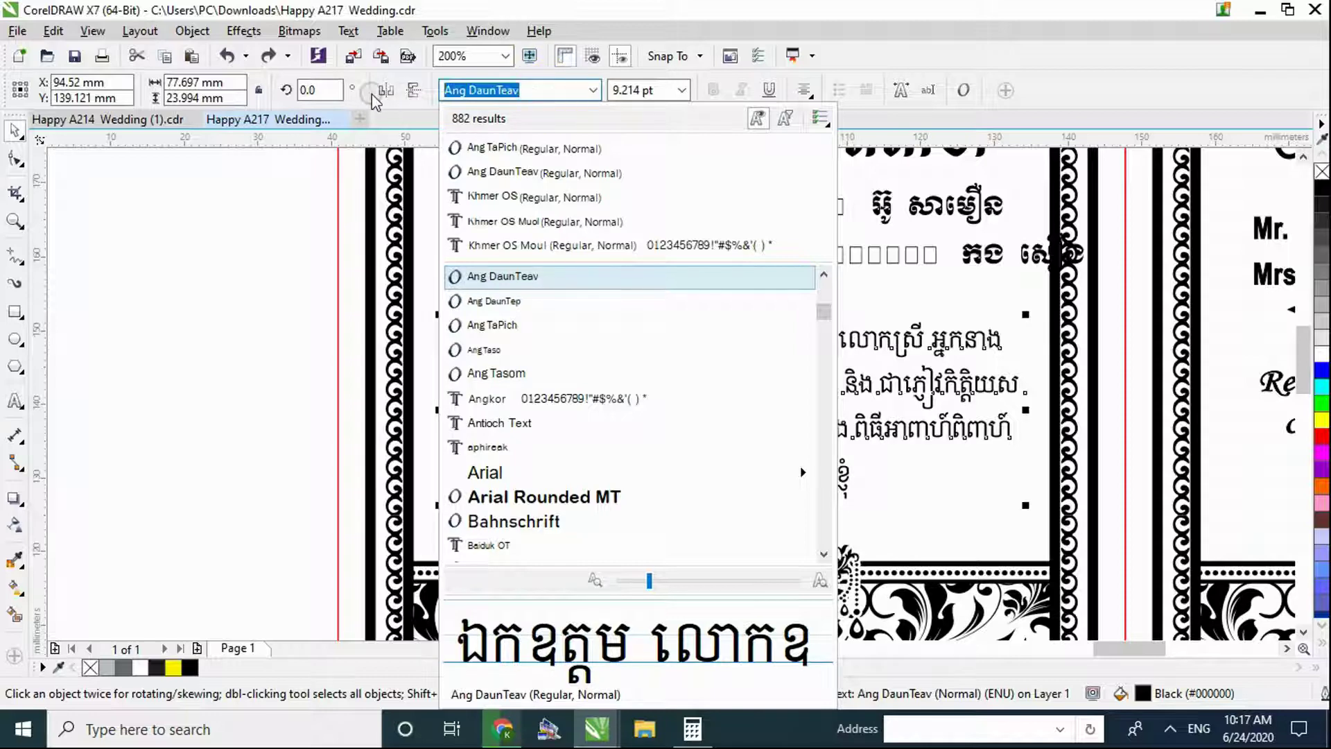
type("k")
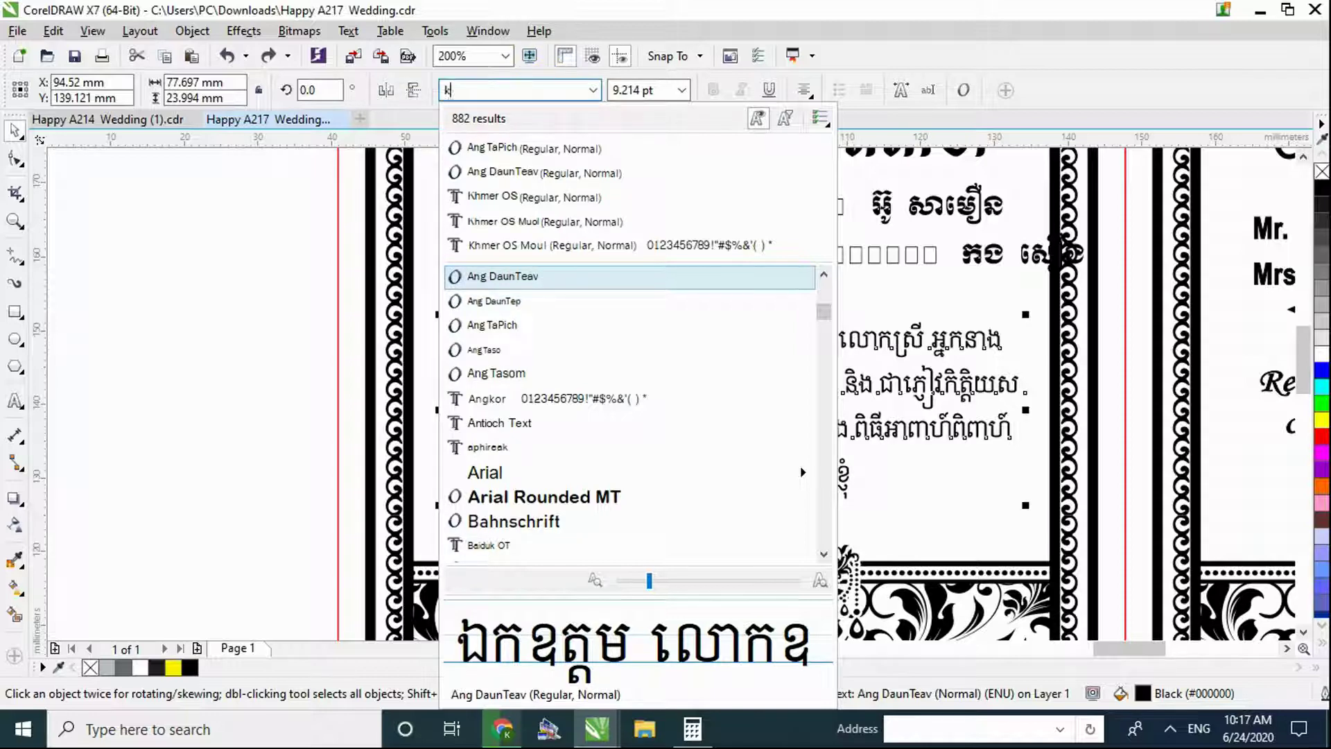
type("hmer")
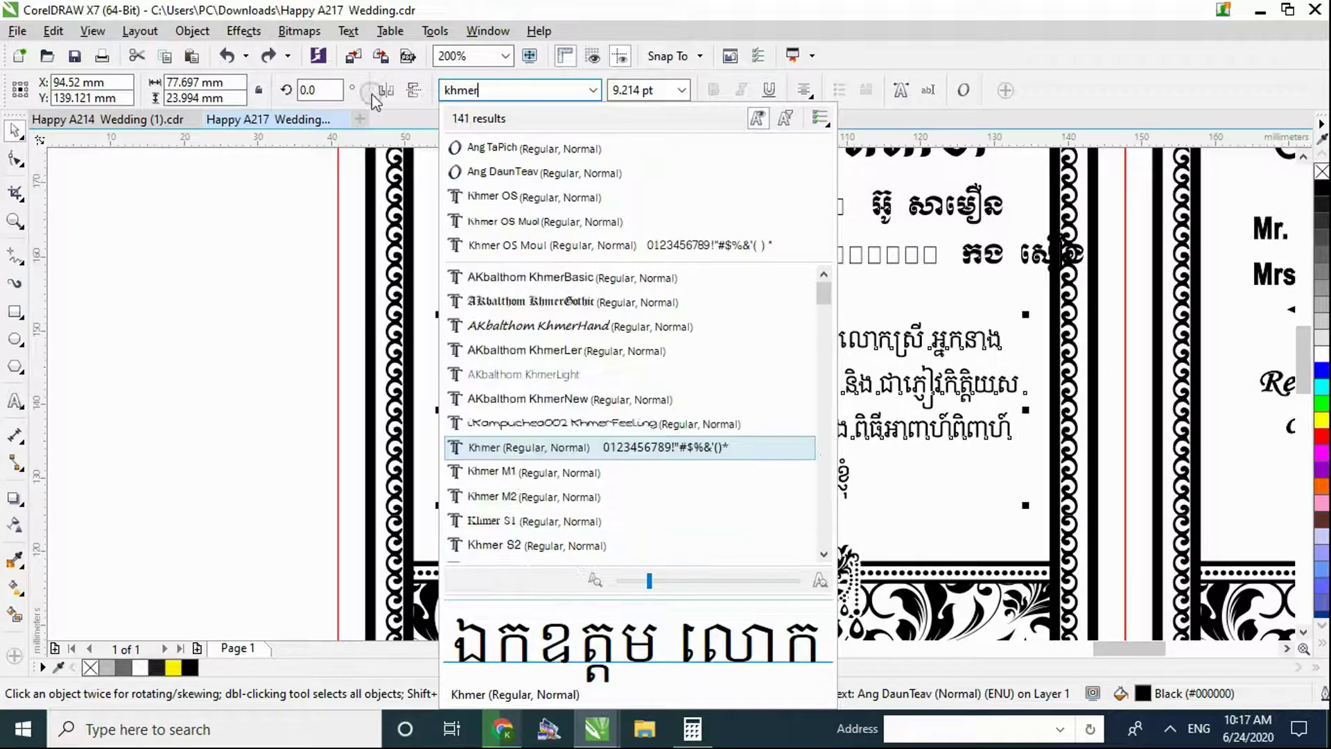
type(" os")
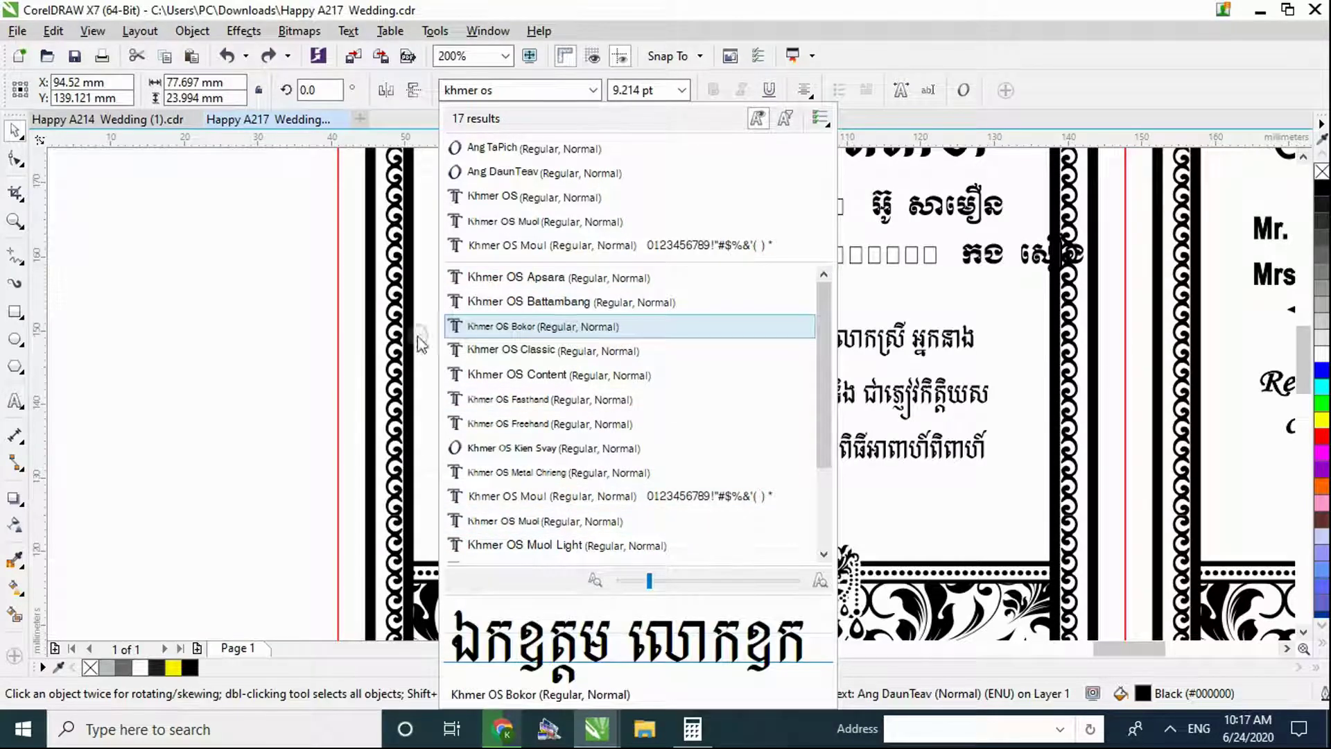
left_click(209, 320)
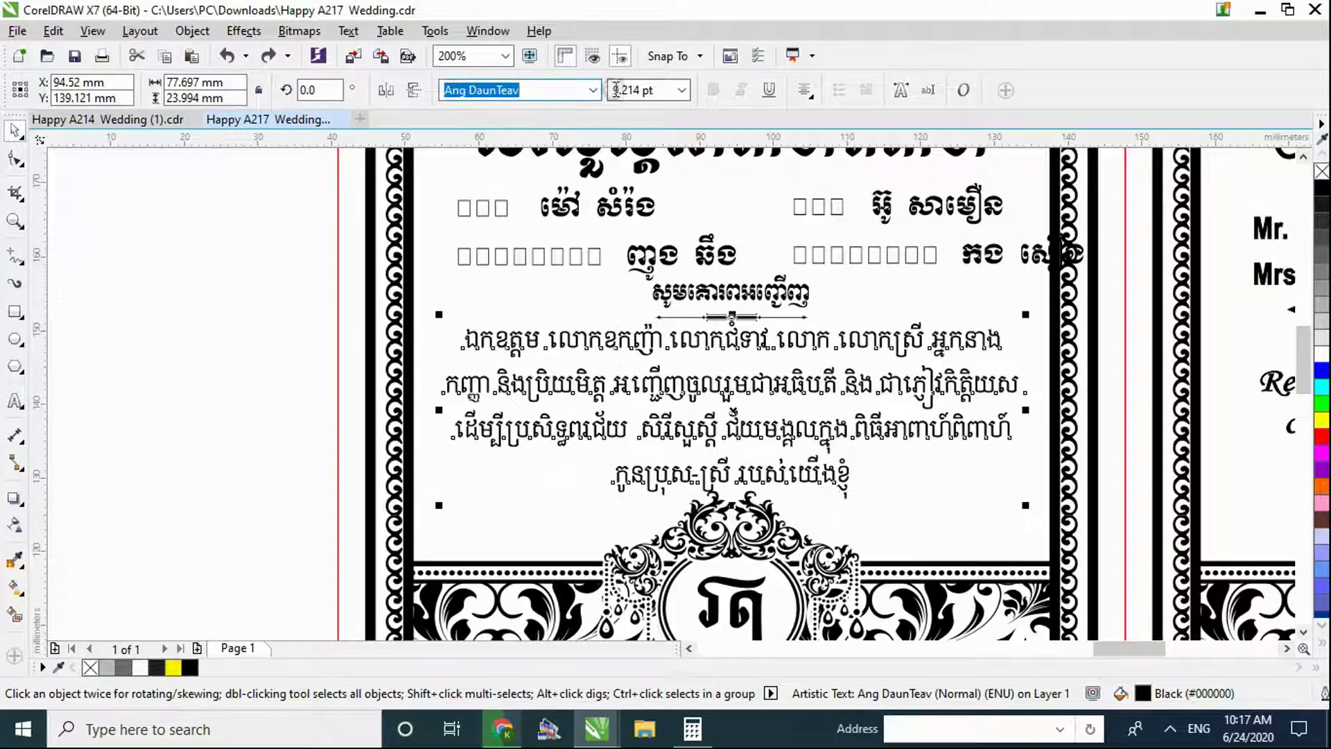
left_click(593, 91)
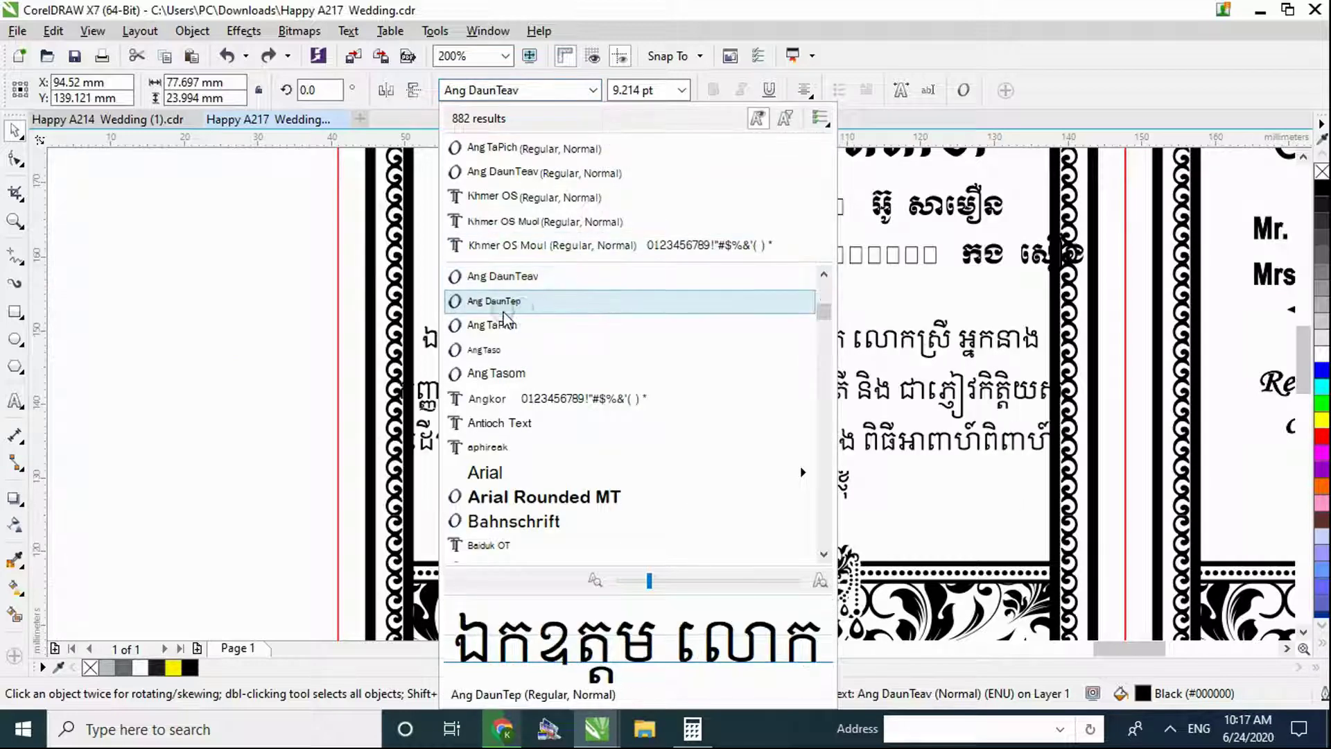
key("Escape")
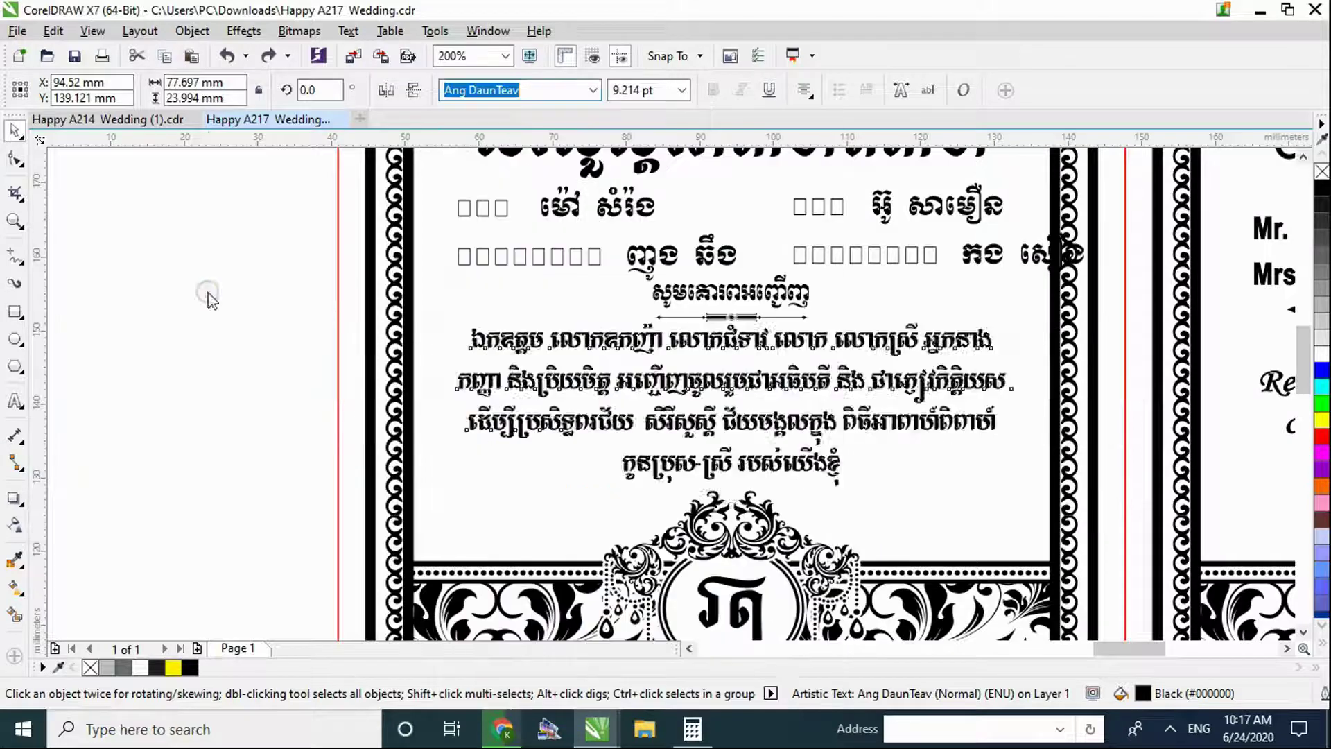
- Switch to Chrome and show the downloaded All-Khmer-Fonts zip in its folder
left_click(502, 728)
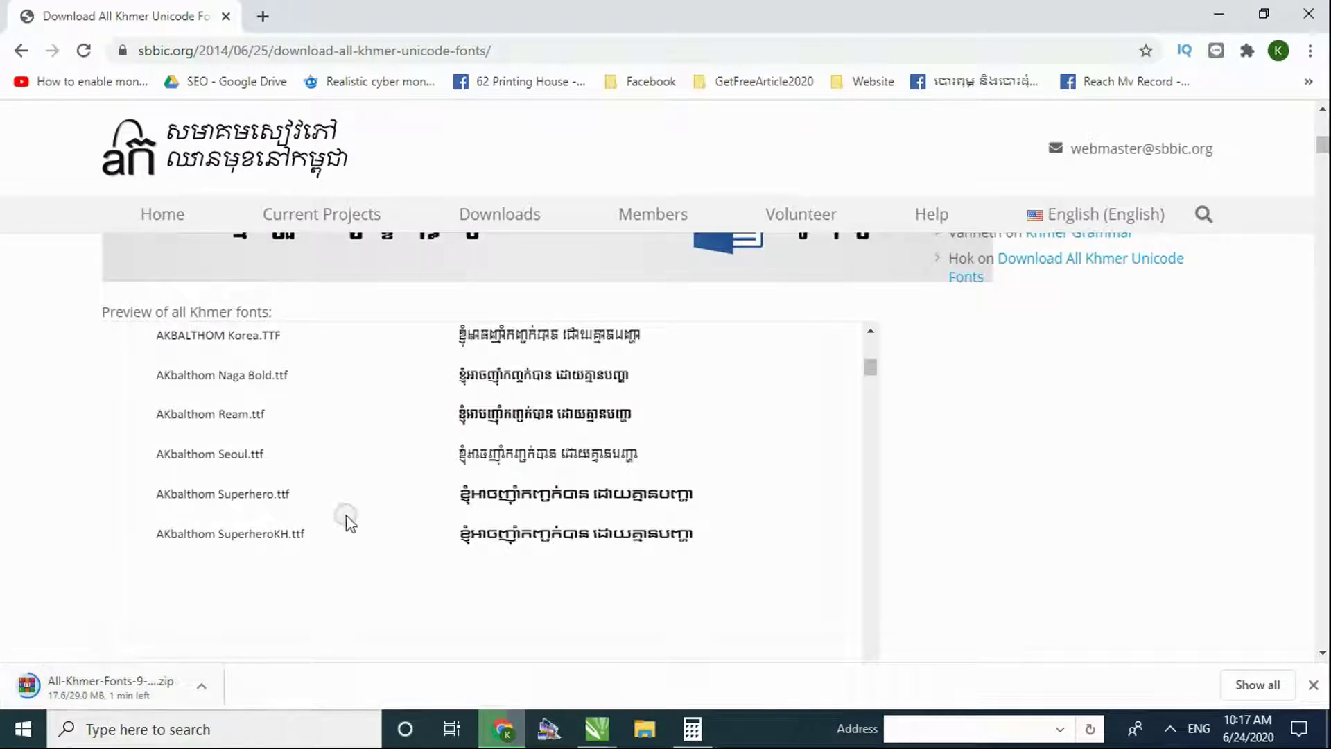
scroll(485, 478, "down", 1)
scroll(483, 479, "down", 15)
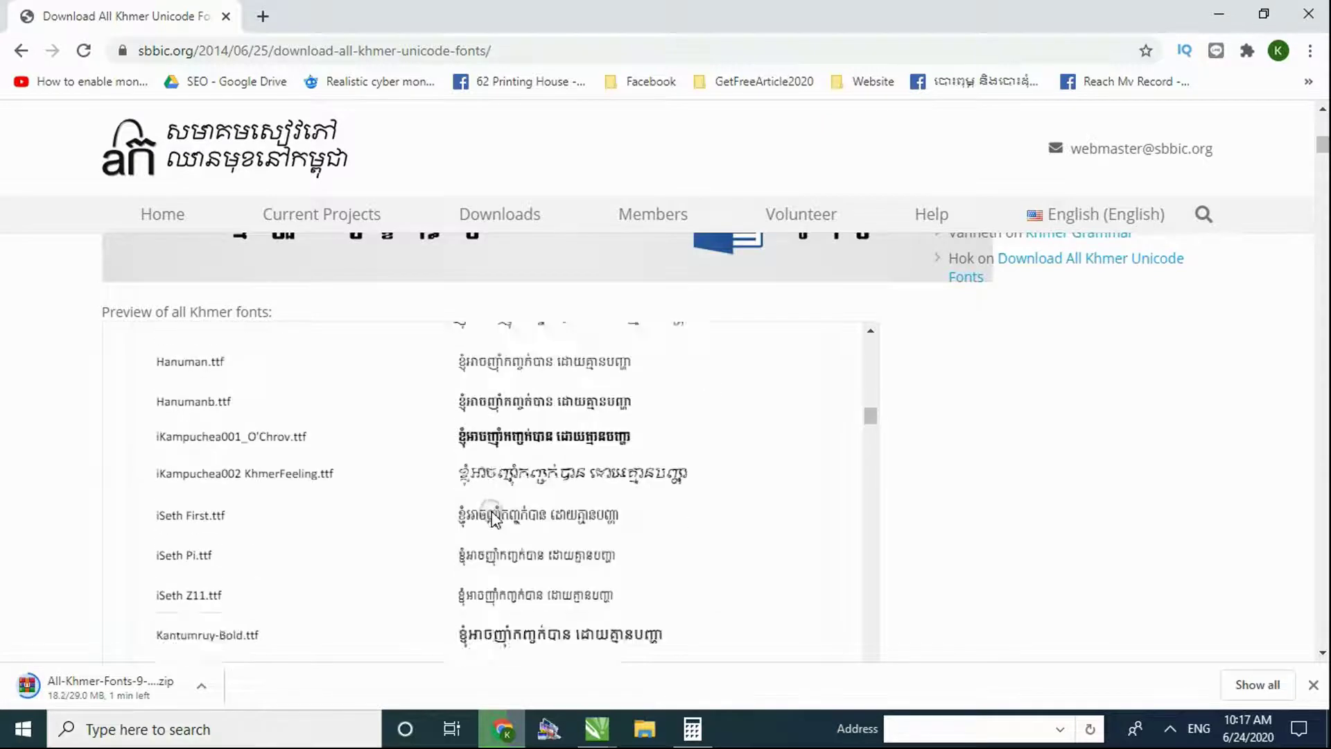
scroll(492, 535, "down", 3)
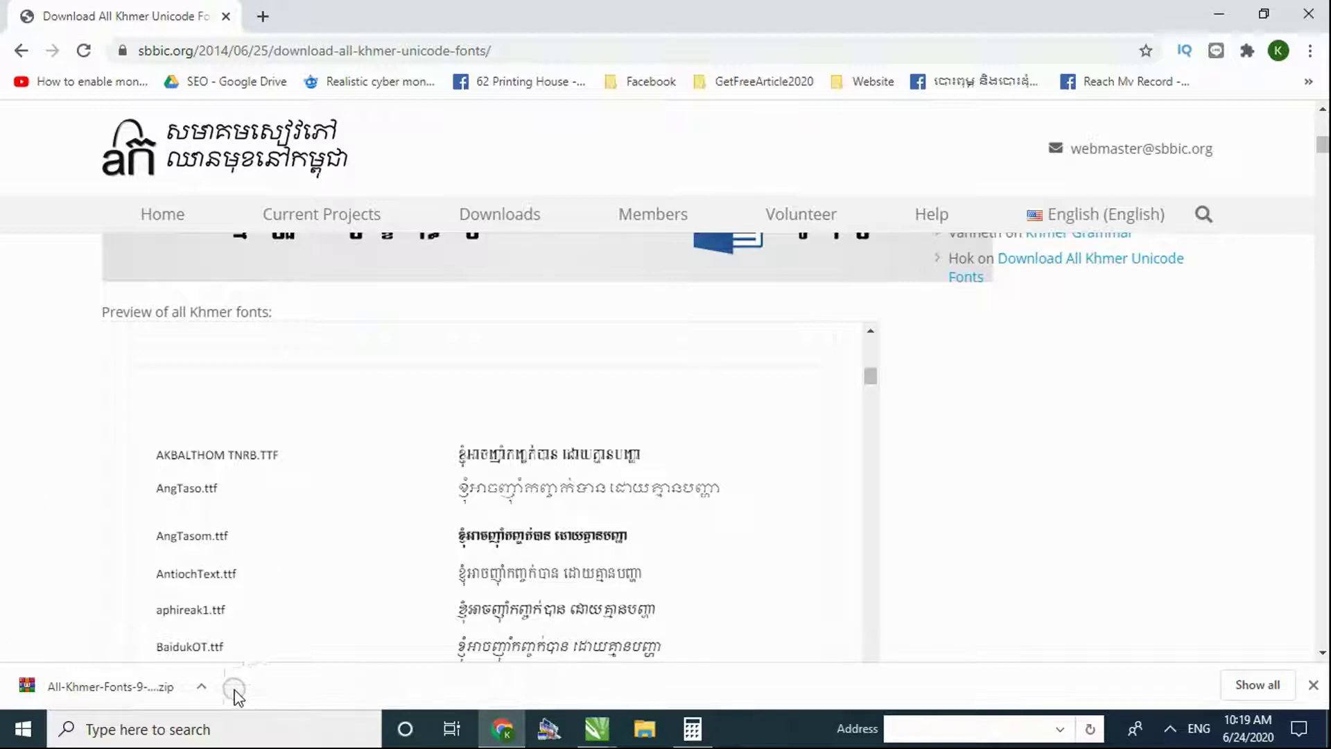
left_click(201, 686)
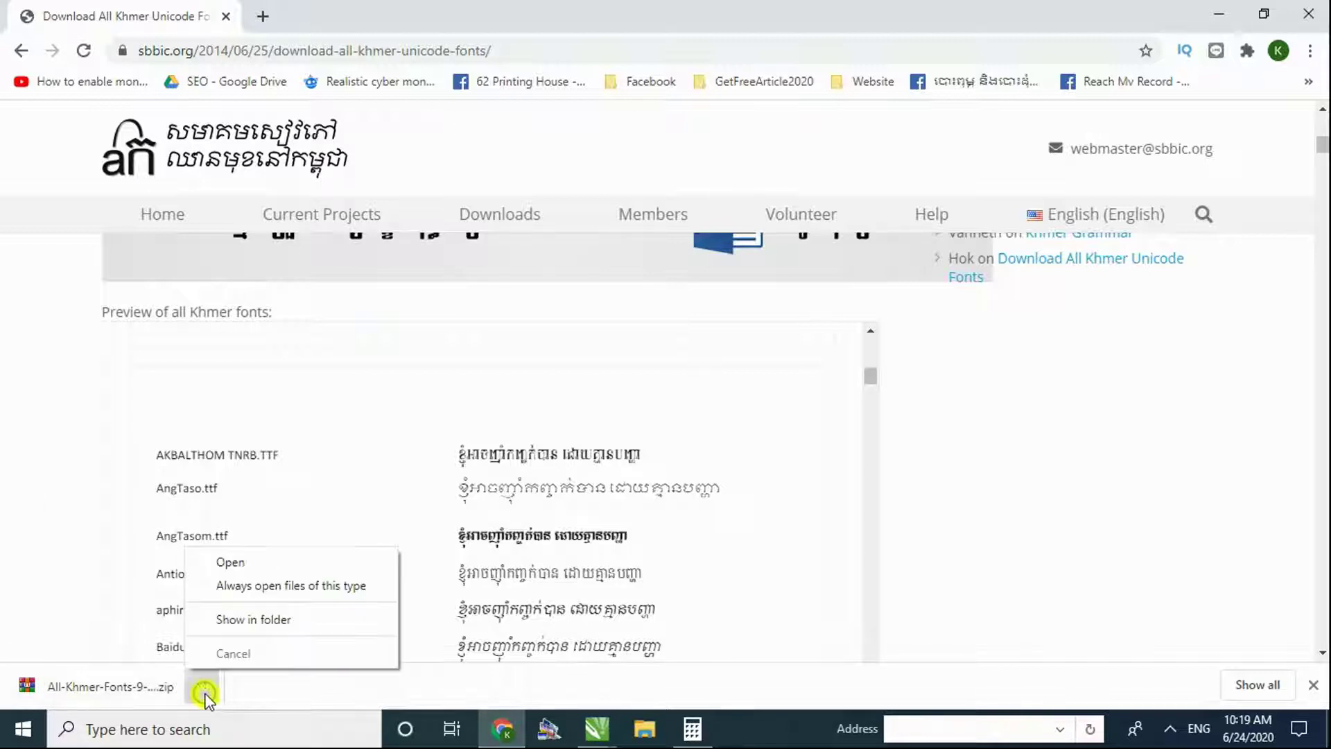
left_click(285, 624)
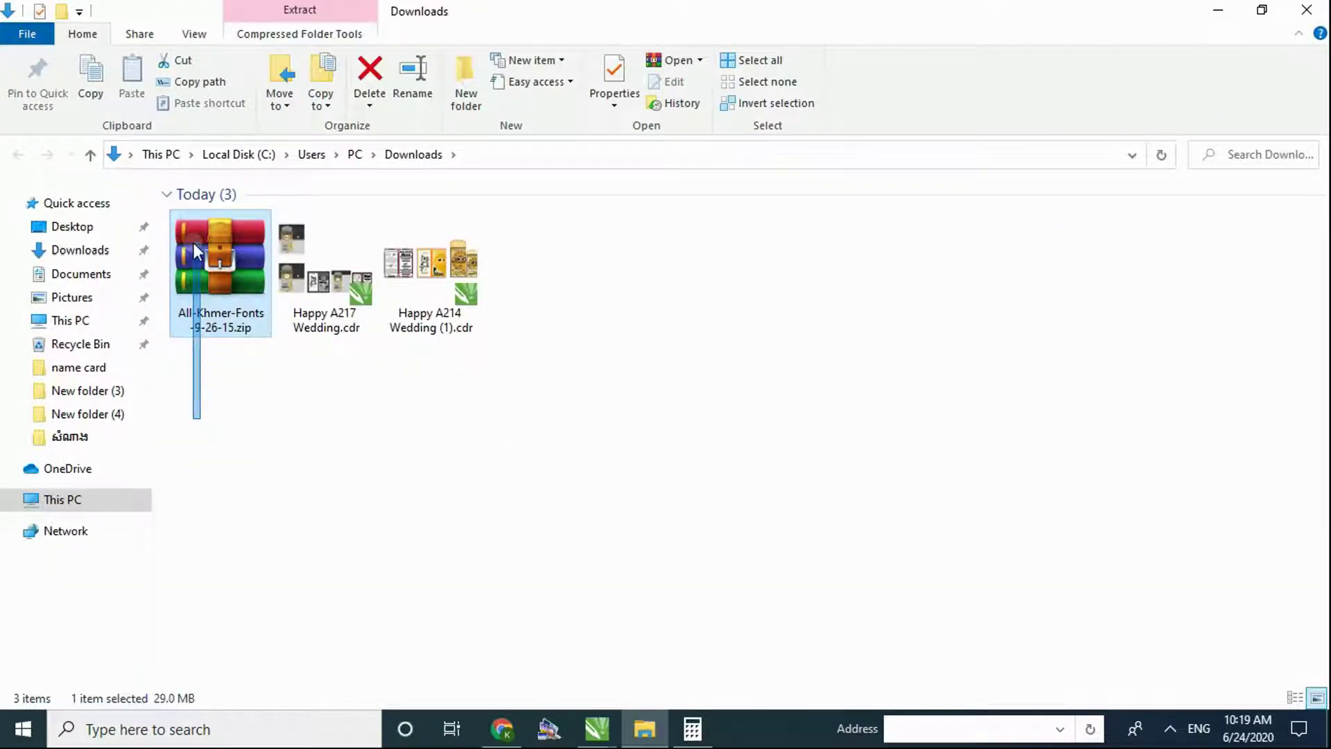
- Extract All-Khmer-Fonts-9-26-15.zip into its own All-Khmer-Fonts-9-26-15 folder within Downloads
left_click(222, 404)
left_click(232, 285)
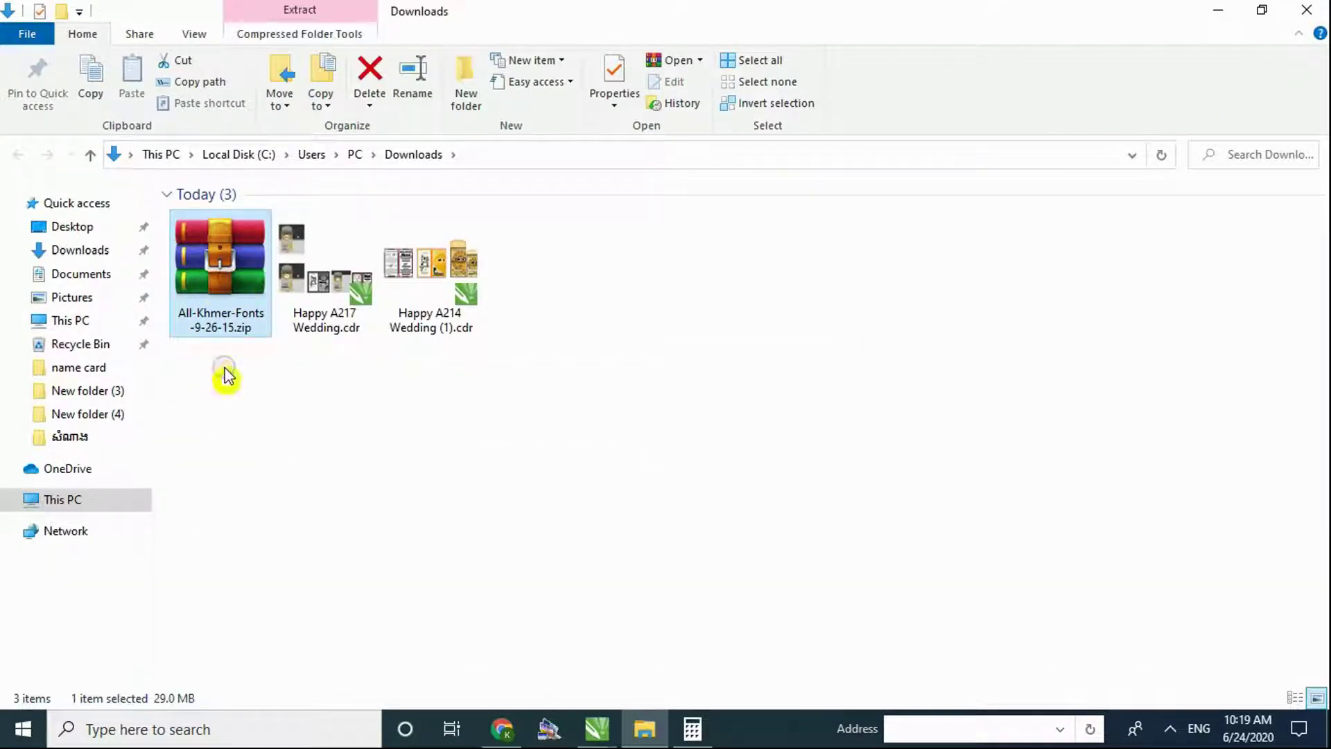
left_click_drag(225, 380, 210, 240)
left_click_drag(279, 474, 209, 232)
left_click_drag(244, 440, 211, 271)
left_click_drag(226, 401, 208, 265)
right_click(215, 264)
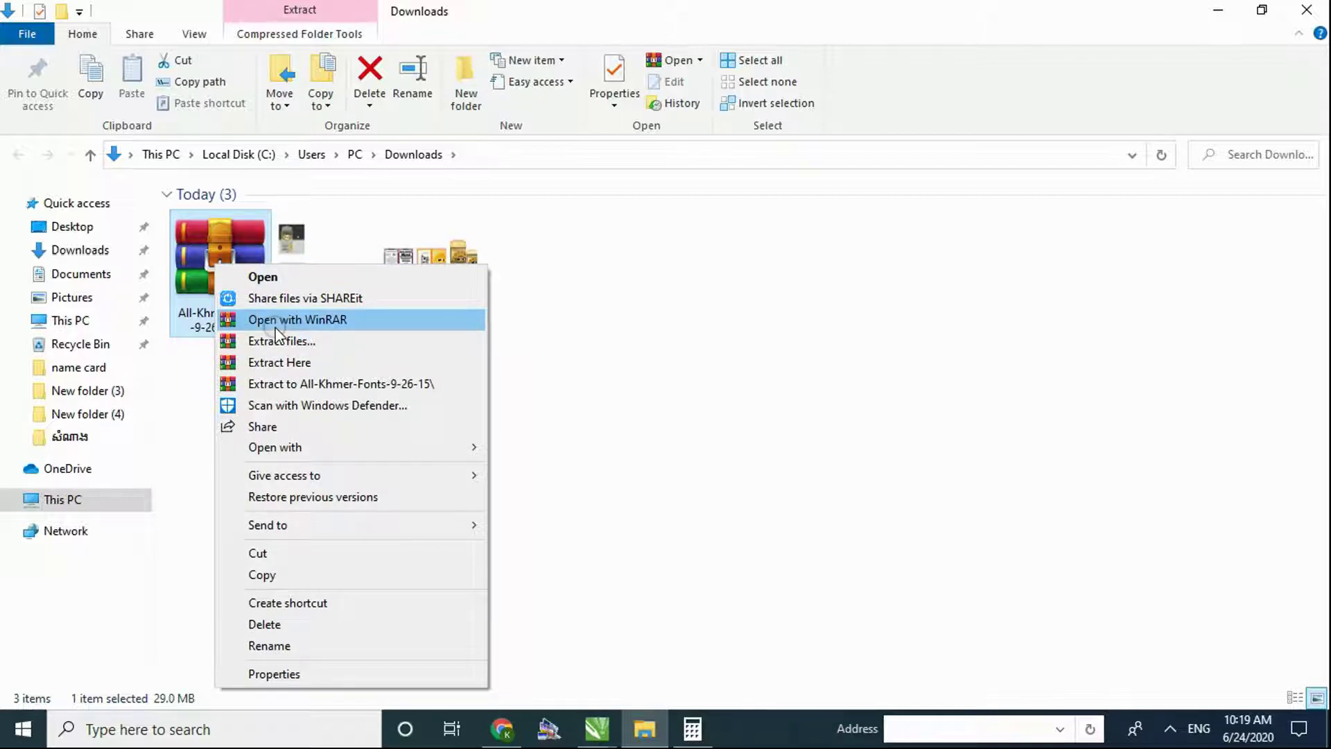
left_click(276, 384)
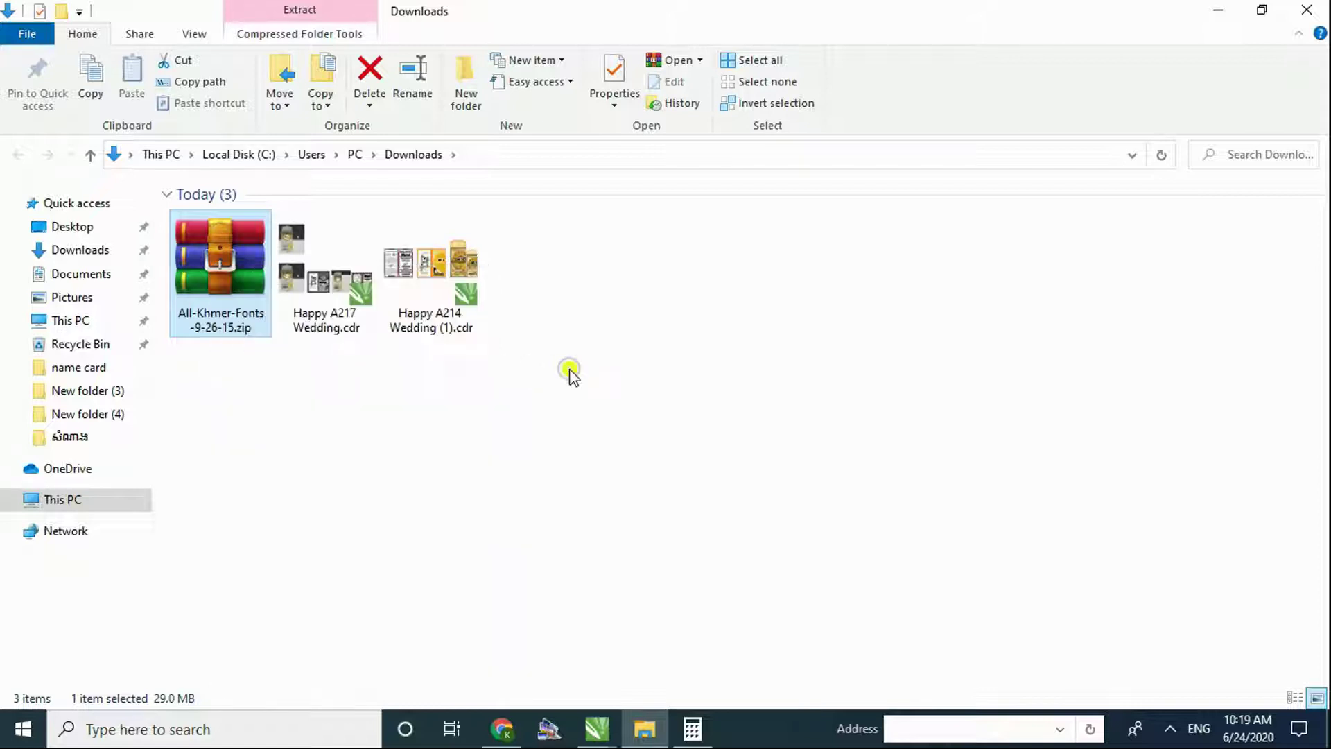
right_click(206, 270)
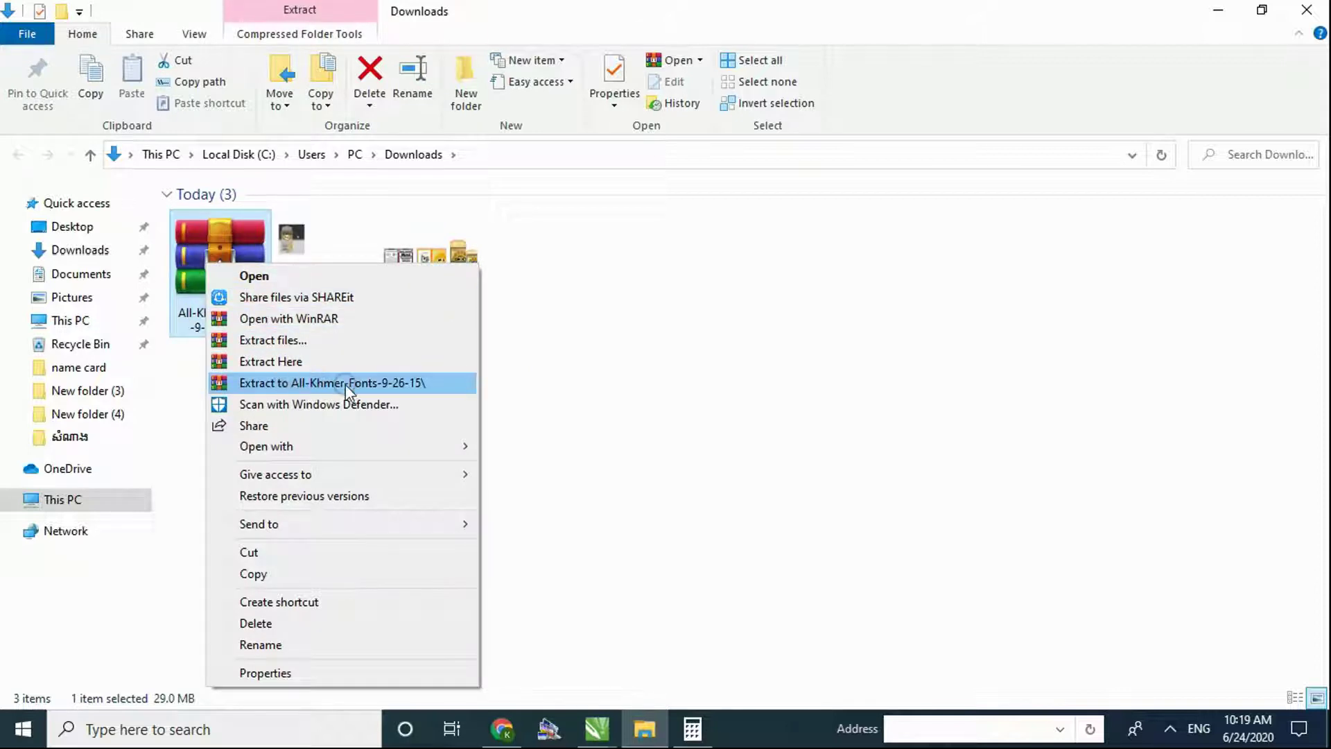
left_click(284, 385)
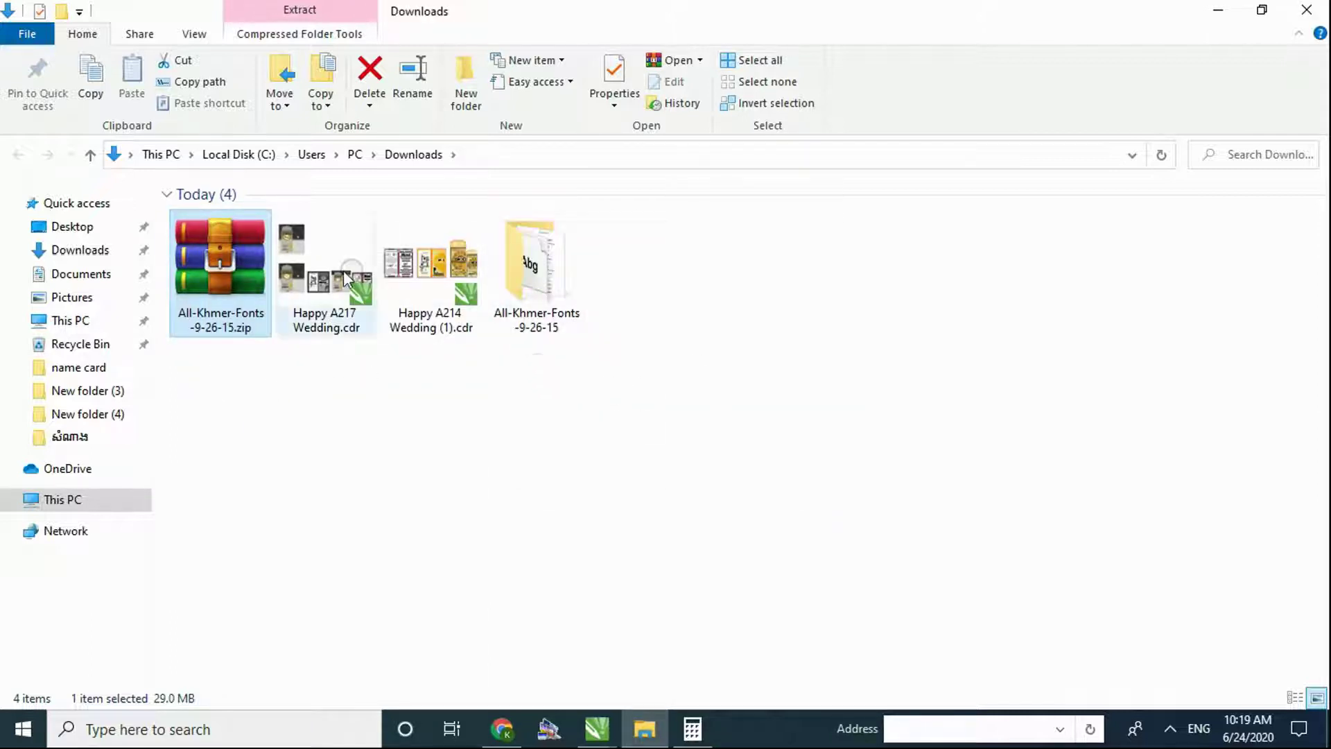
double_click(225, 277)
left_click(308, 299)
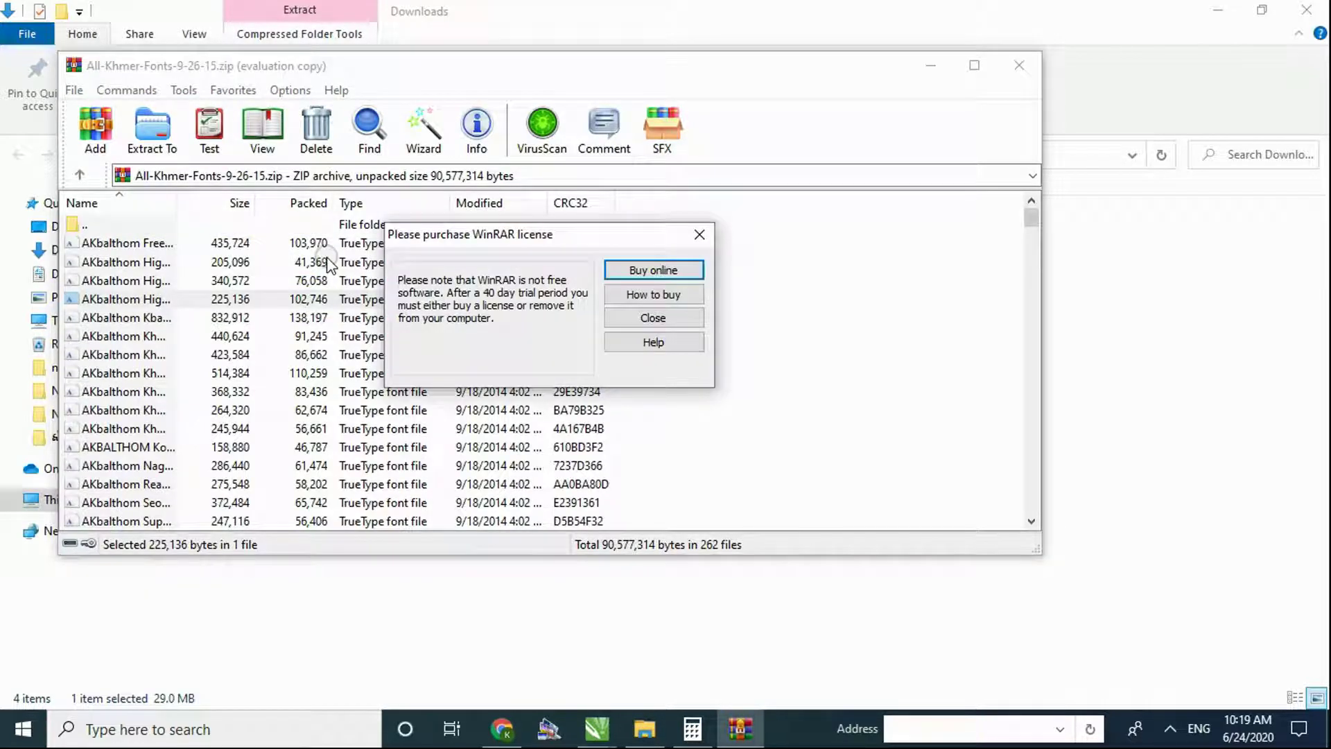
left_click(652, 317)
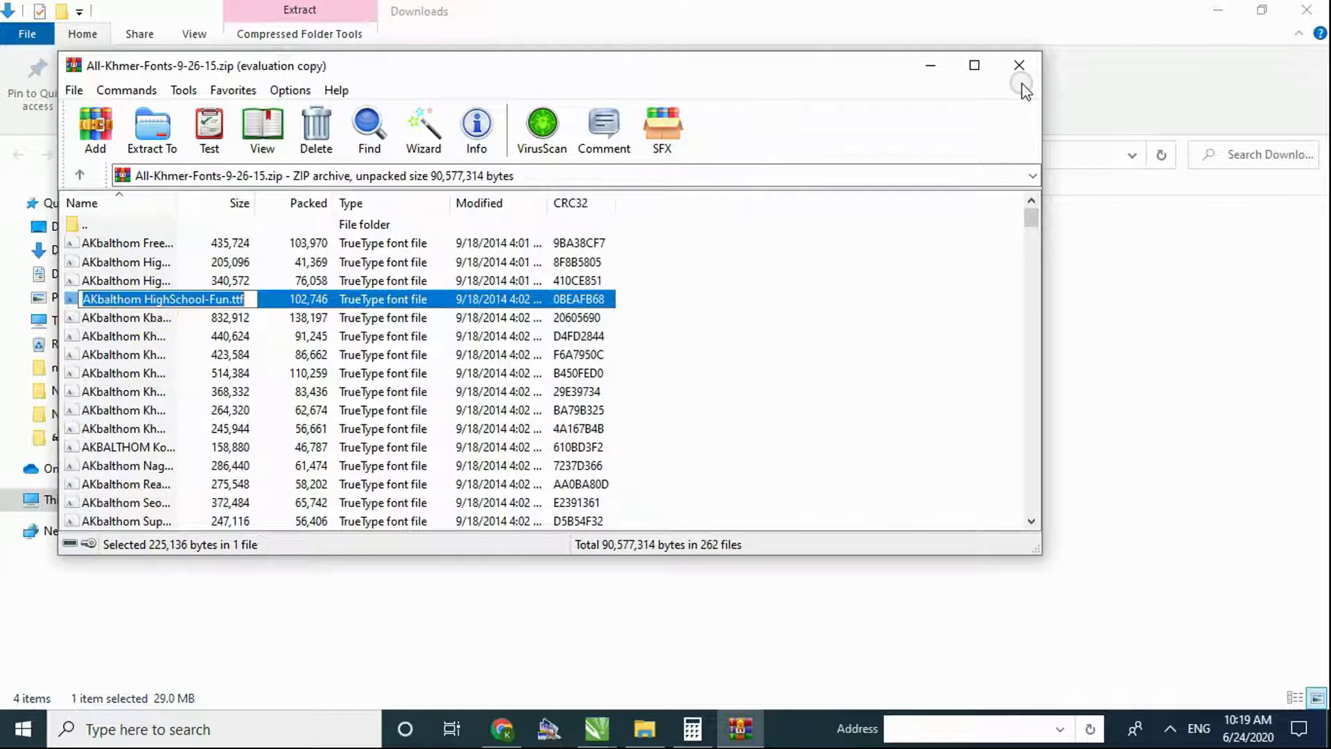
left_click(1019, 65)
- Open the extracted All-Khmer-Fonts-9-26-15 folder and look over its font files
left_click(518, 235)
double_click(518, 235)
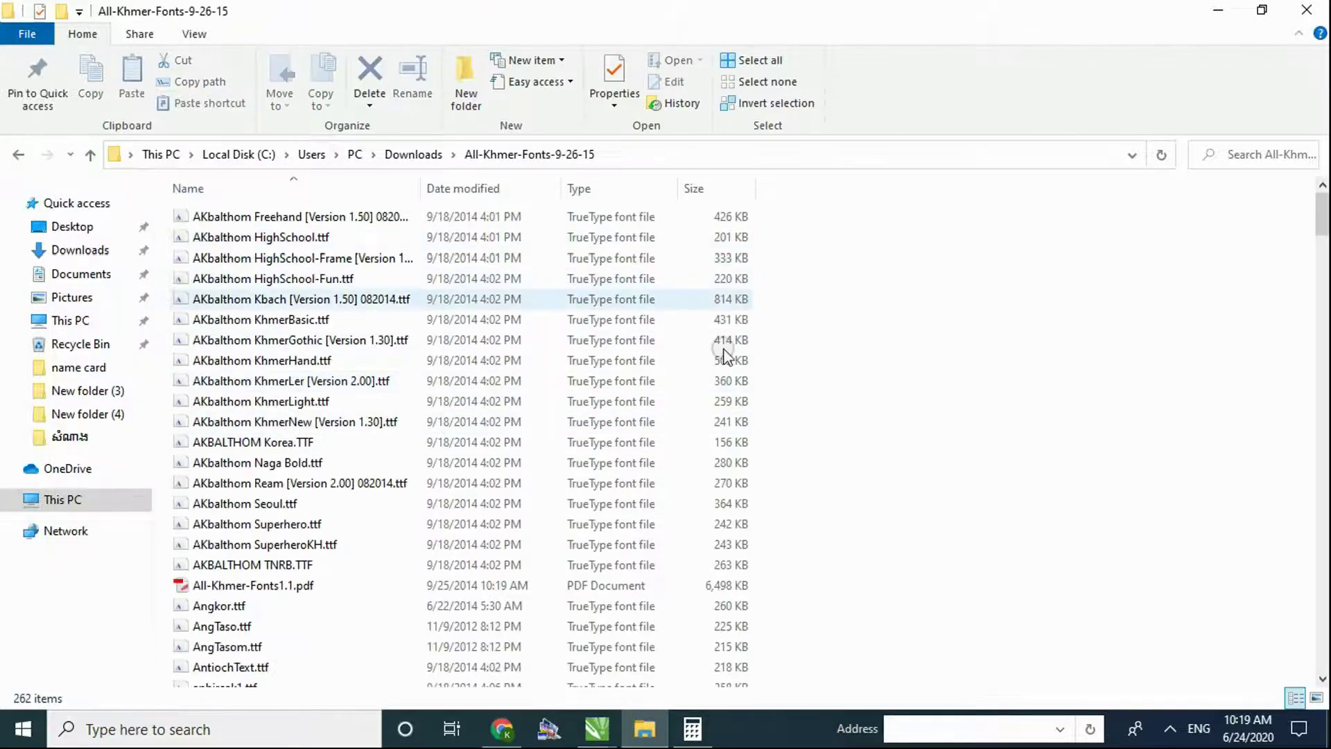
left_click(567, 354)
scroll(465, 423, "down", 3)
scroll(446, 416, "up", 3)
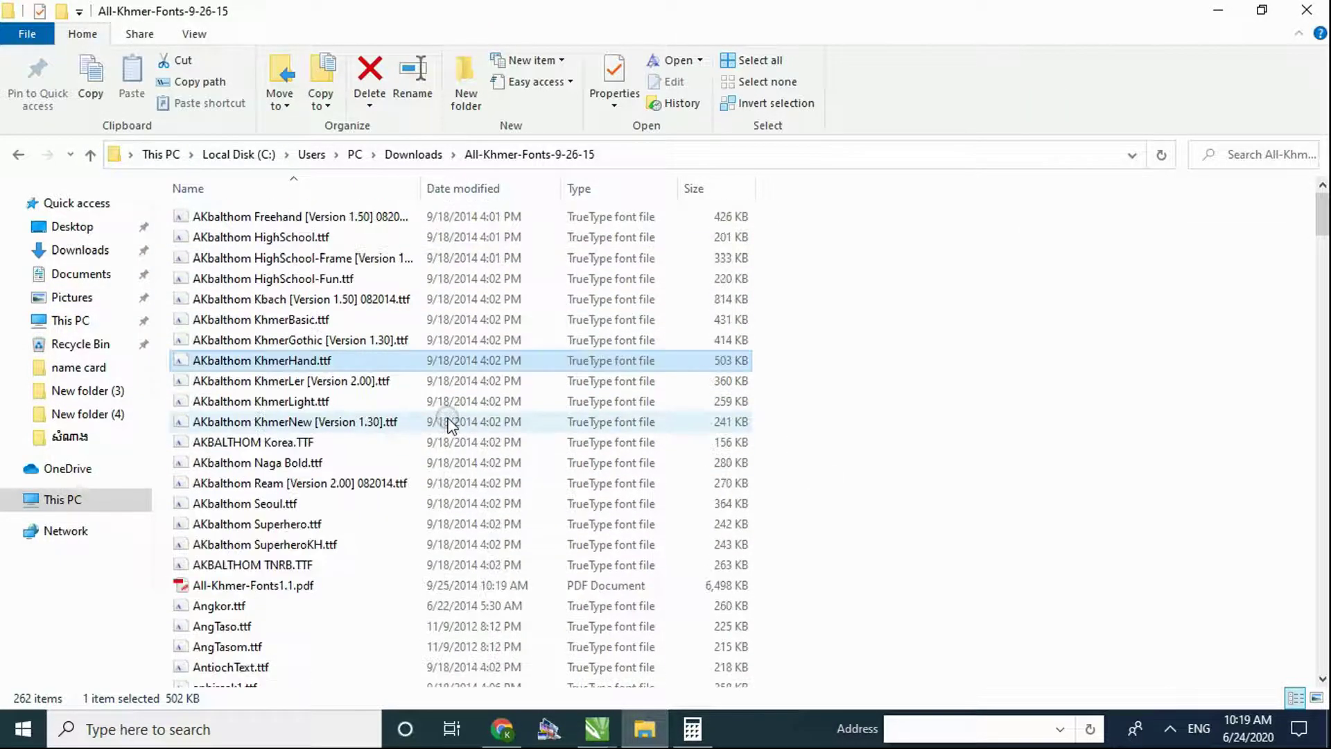
- Install the single font file AKbalthom Kbach [Version 1.50] 082014.ttf
left_click(234, 300)
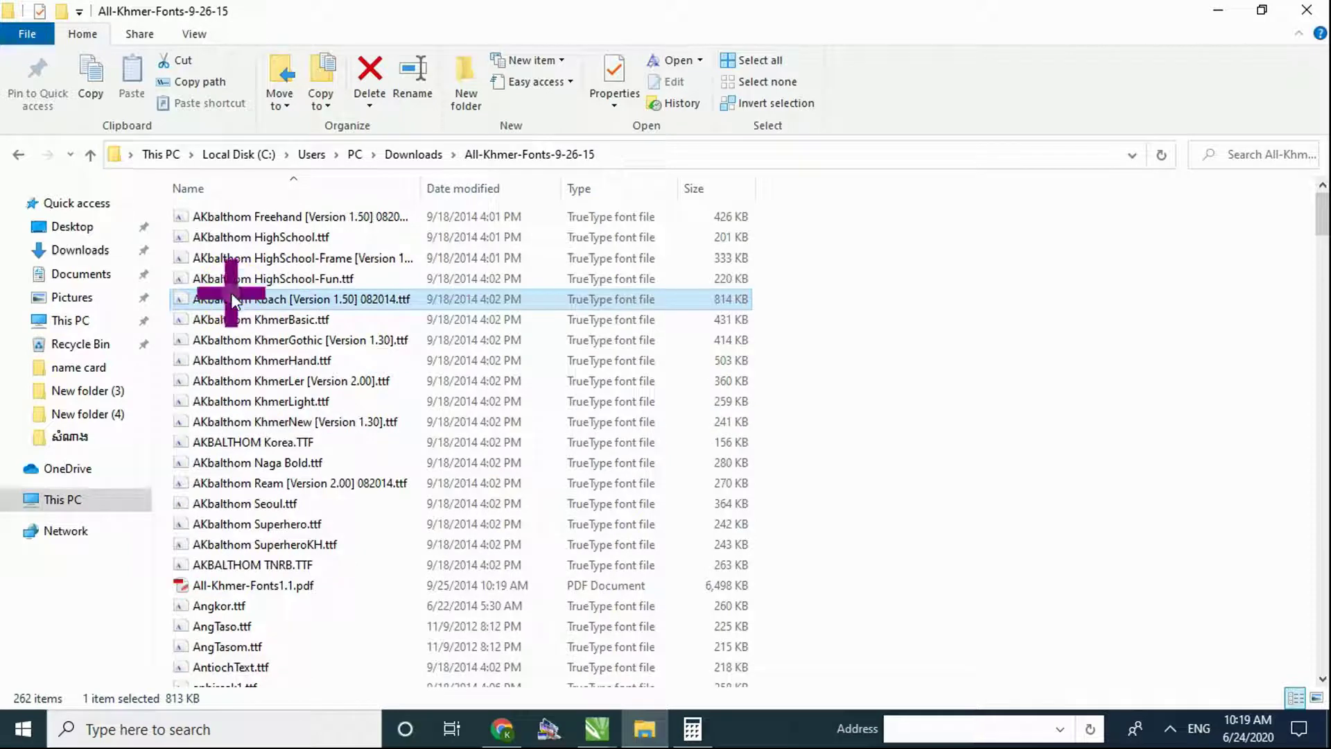
right_click(233, 298)
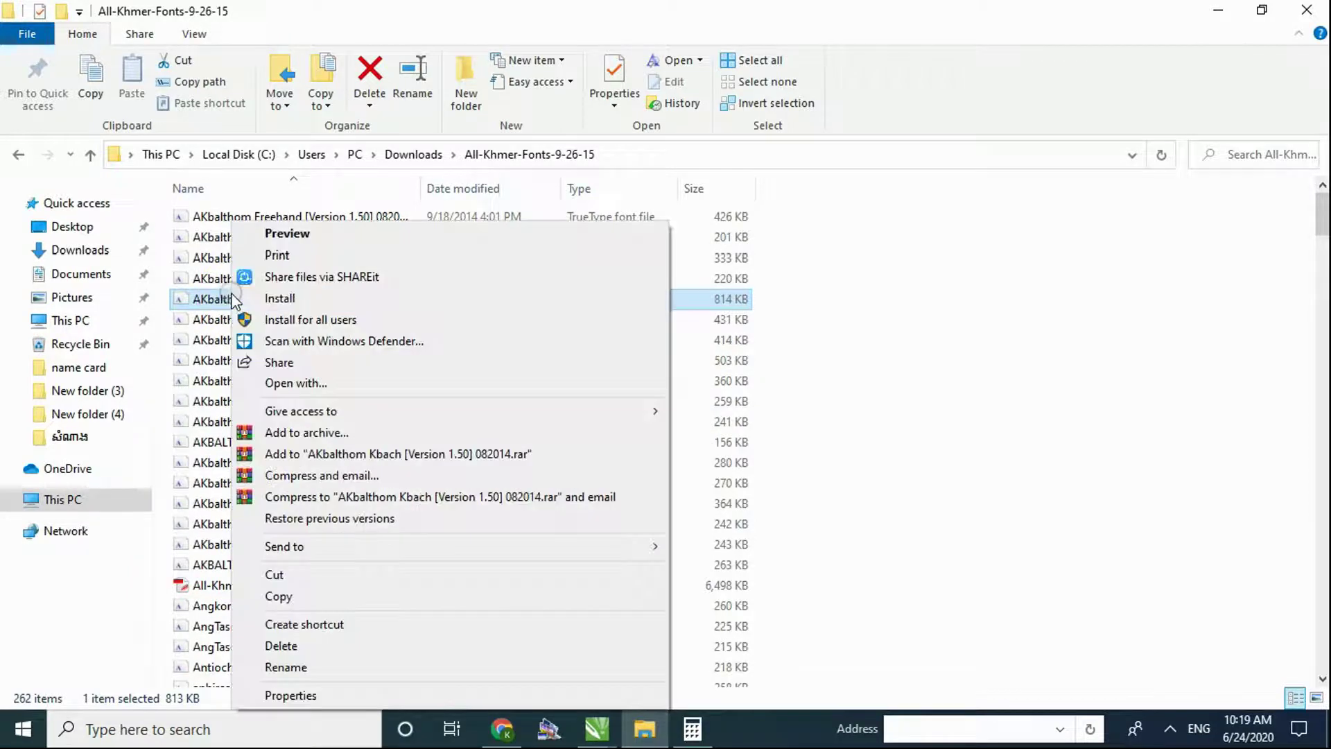
left_click(302, 296)
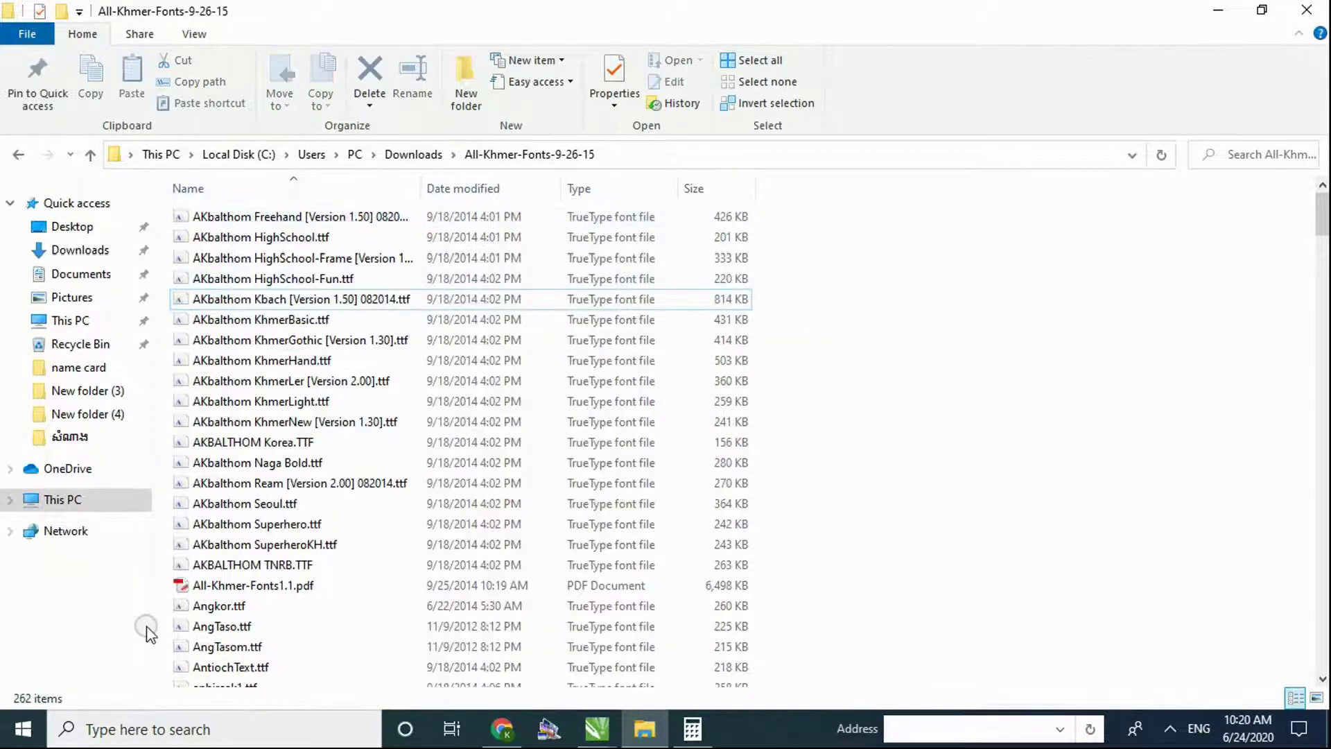
- Select all files in the All-Khmer-Fonts-9-26-15 folder and start installing them as fonts
left_click(309, 362)
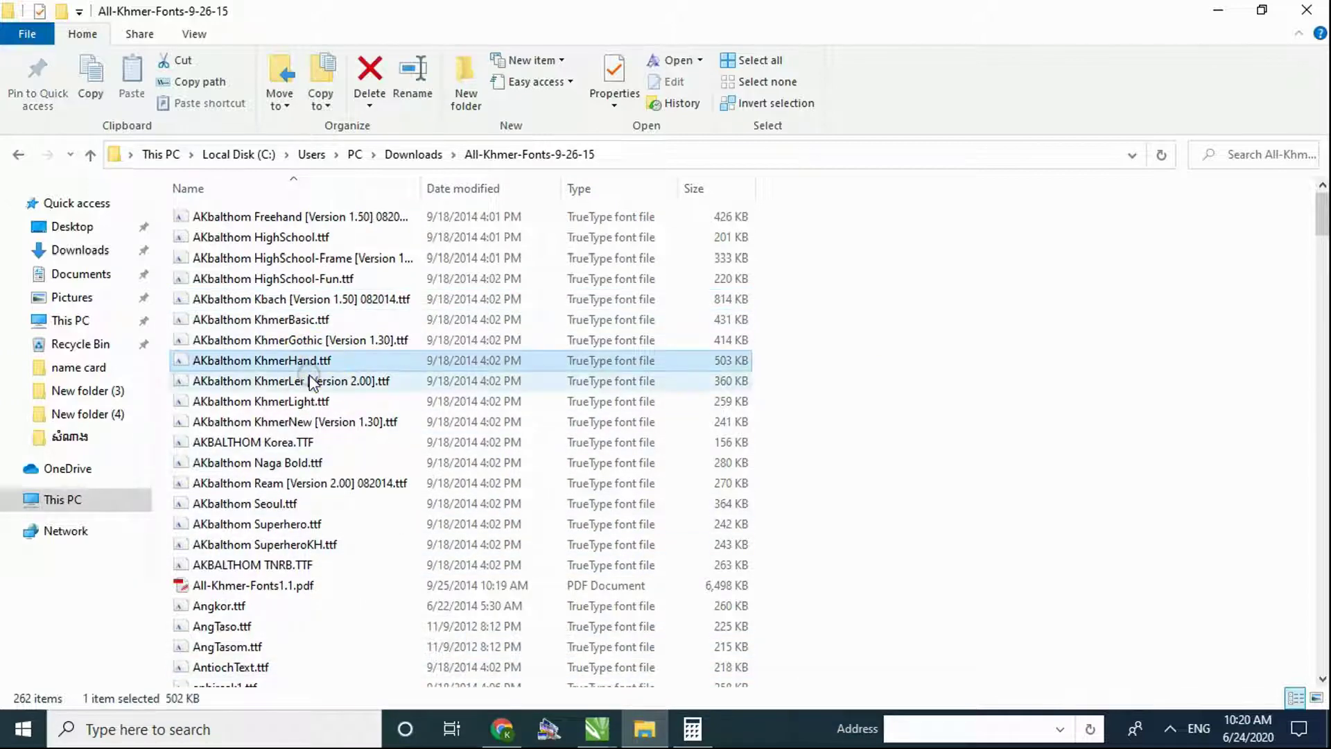
key("ctrl+a")
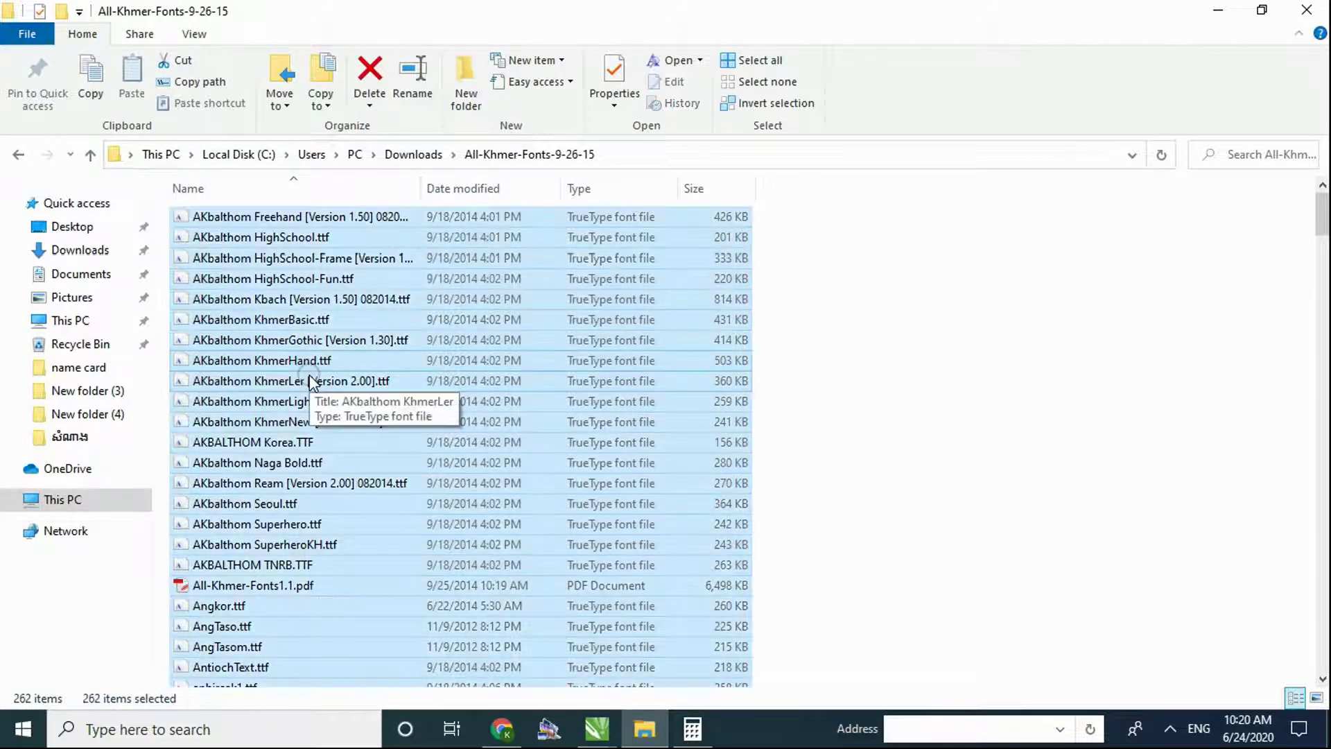
right_click(292, 326)
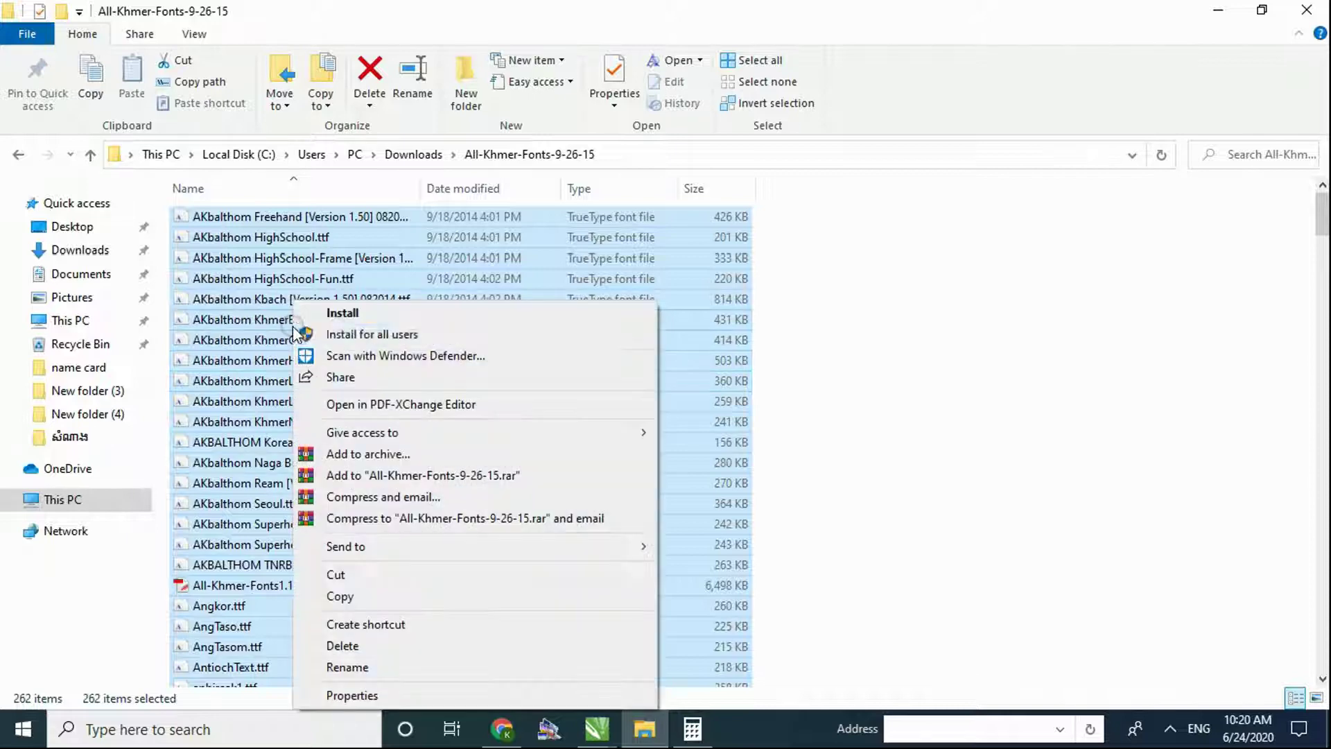
left_click(374, 312)
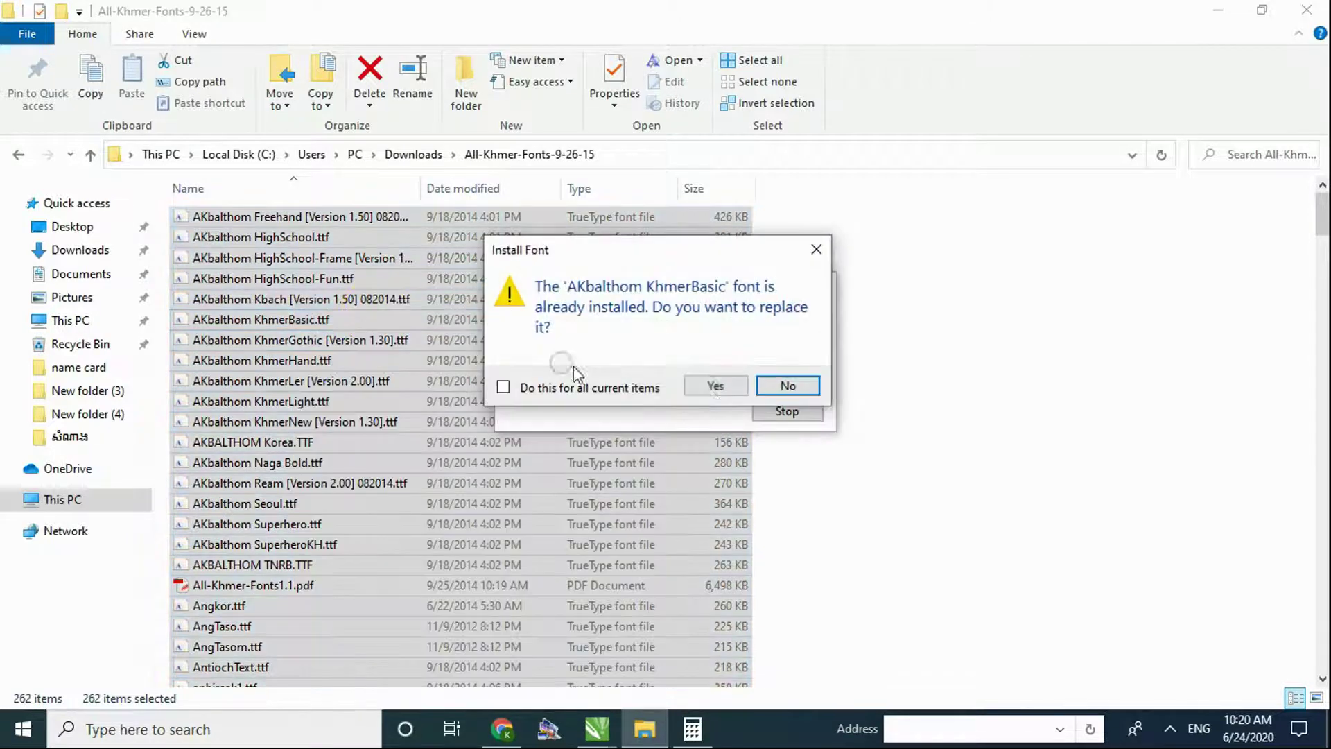
- Decline replacing already installed fonts for all current items and skip All-Khmer-Fonts1.1.pdf, letting the font installation finish
left_click(538, 388)
left_click(783, 385)
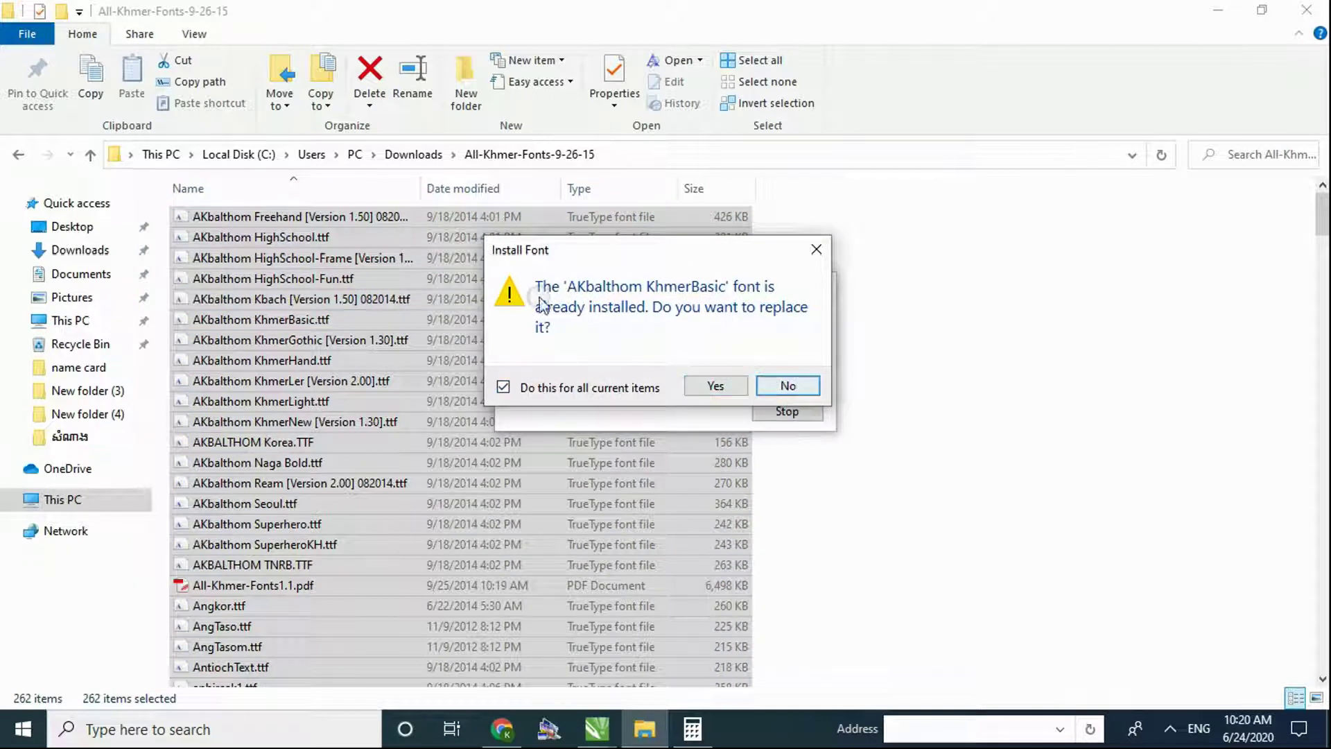
left_click(639, 279)
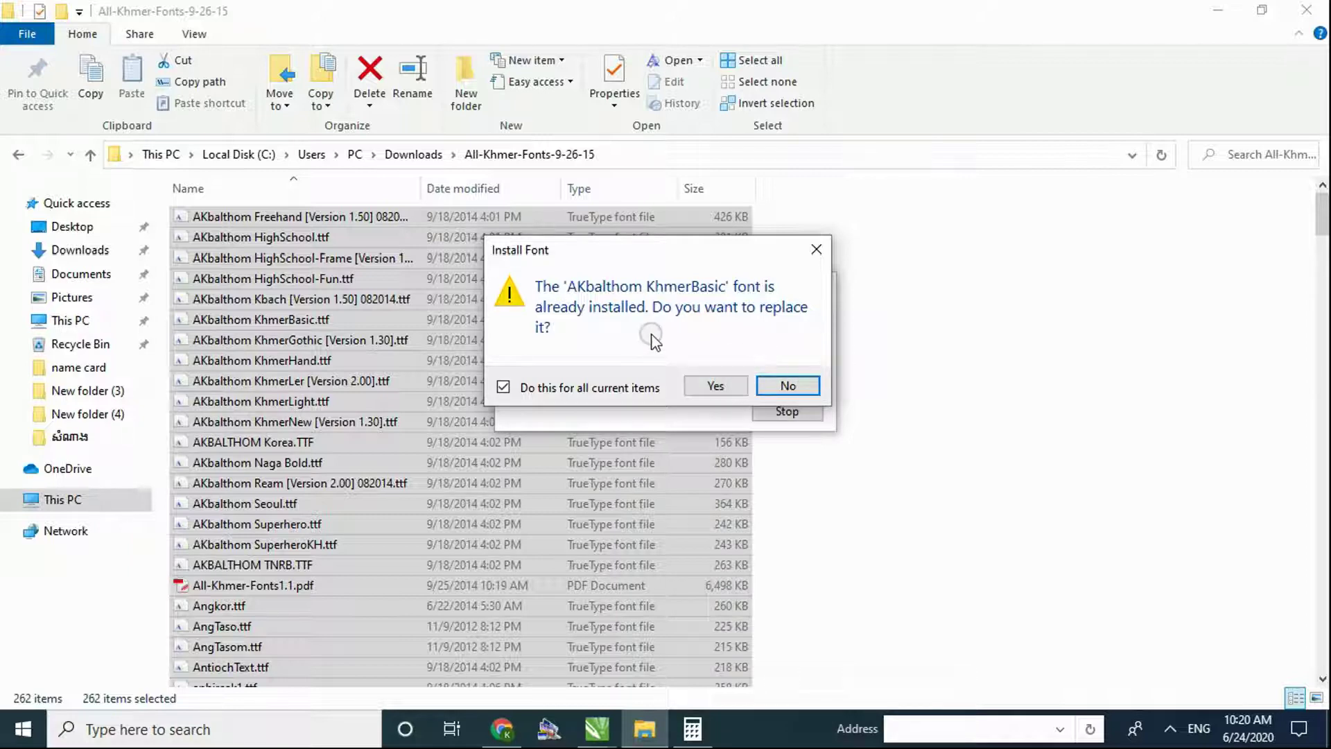
left_click(788, 386)
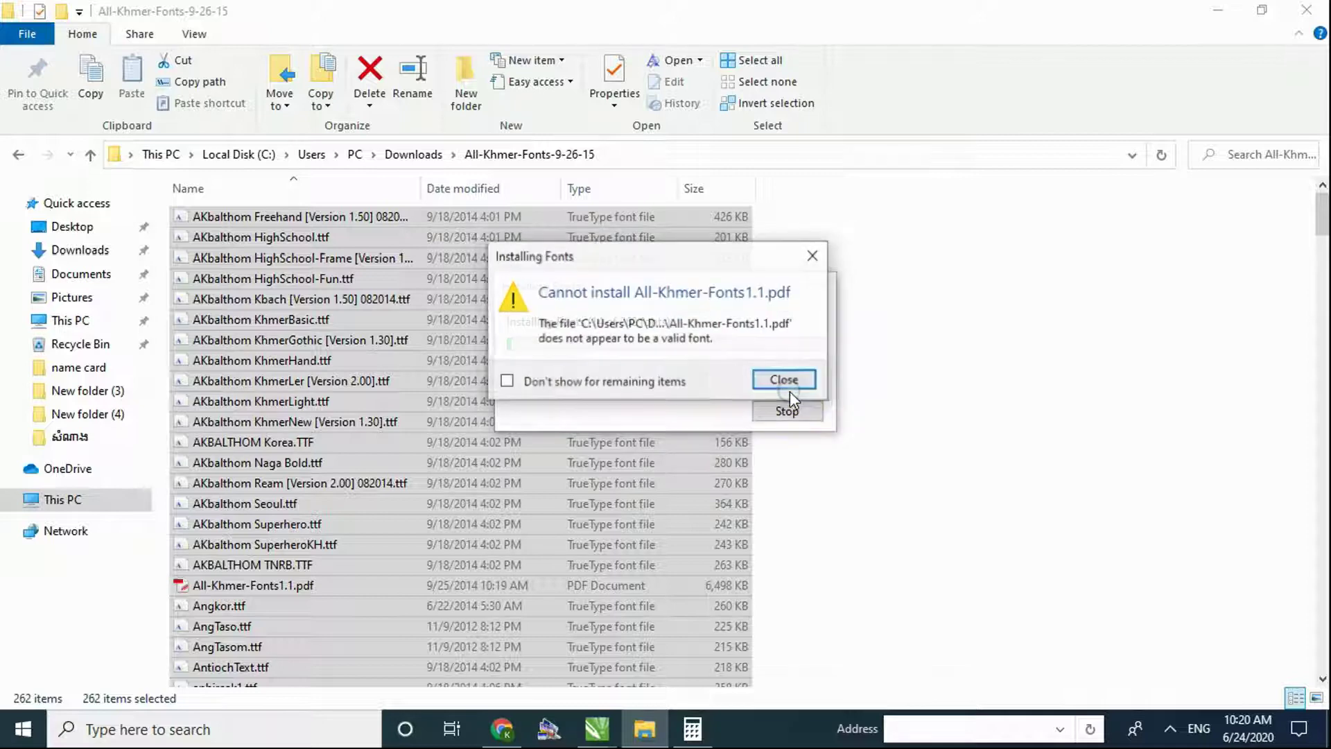
left_click(790, 382)
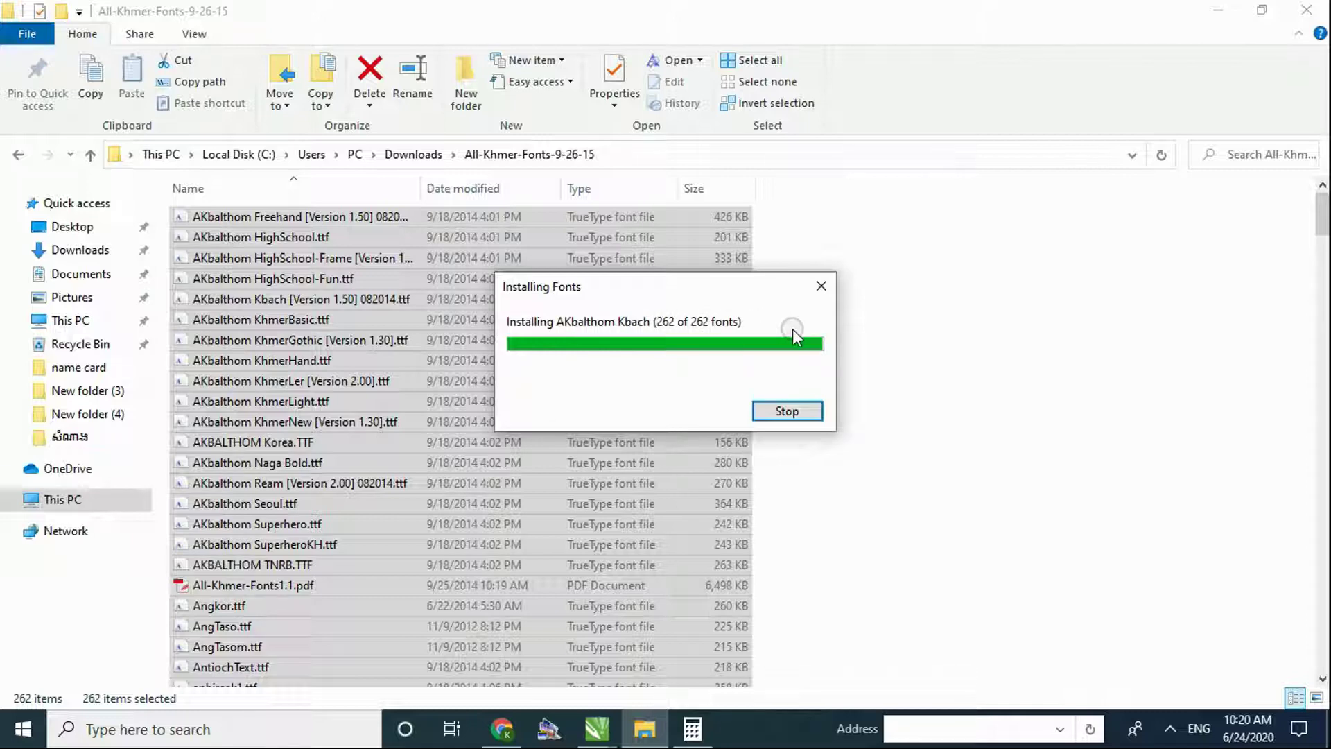
left_click(857, 334)
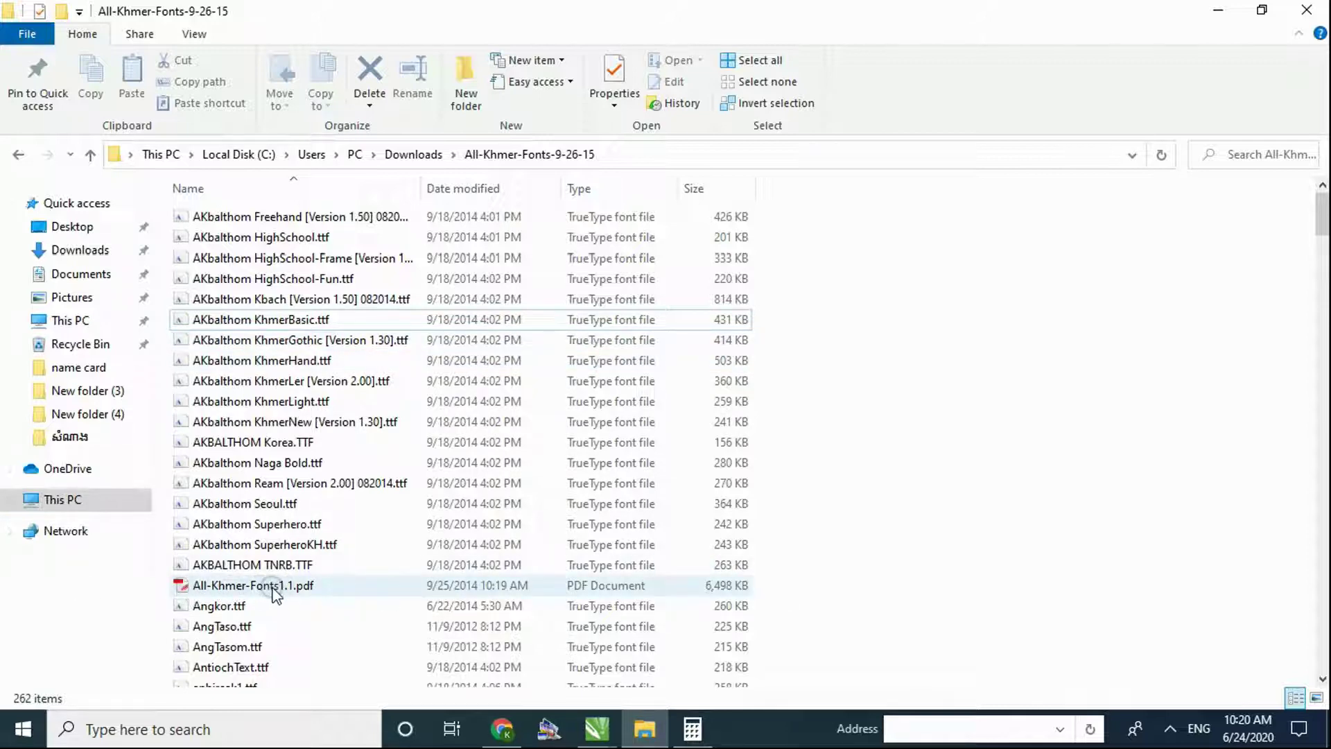
mouse_move(258, 589)
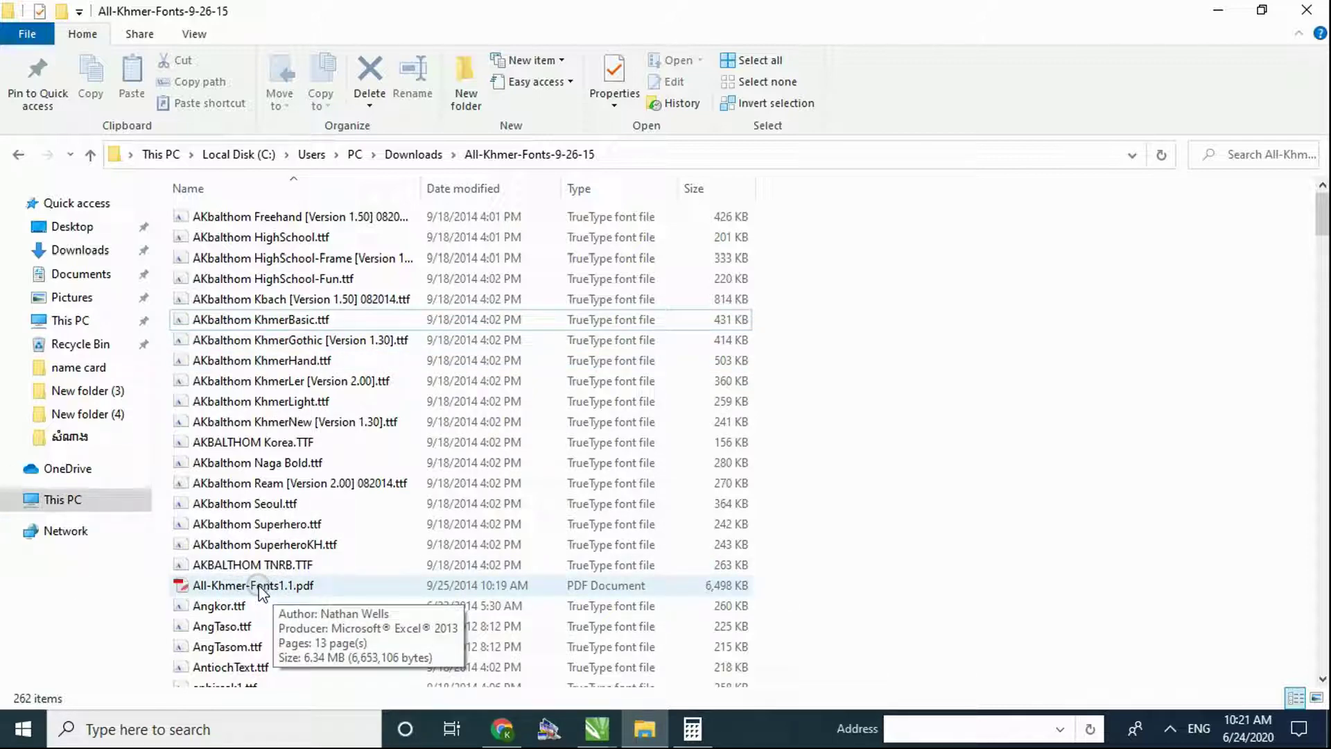
- Open All-Khmer-Fonts1.1.pdf and look through the first font names and their Khmer samples
double_click(260, 586)
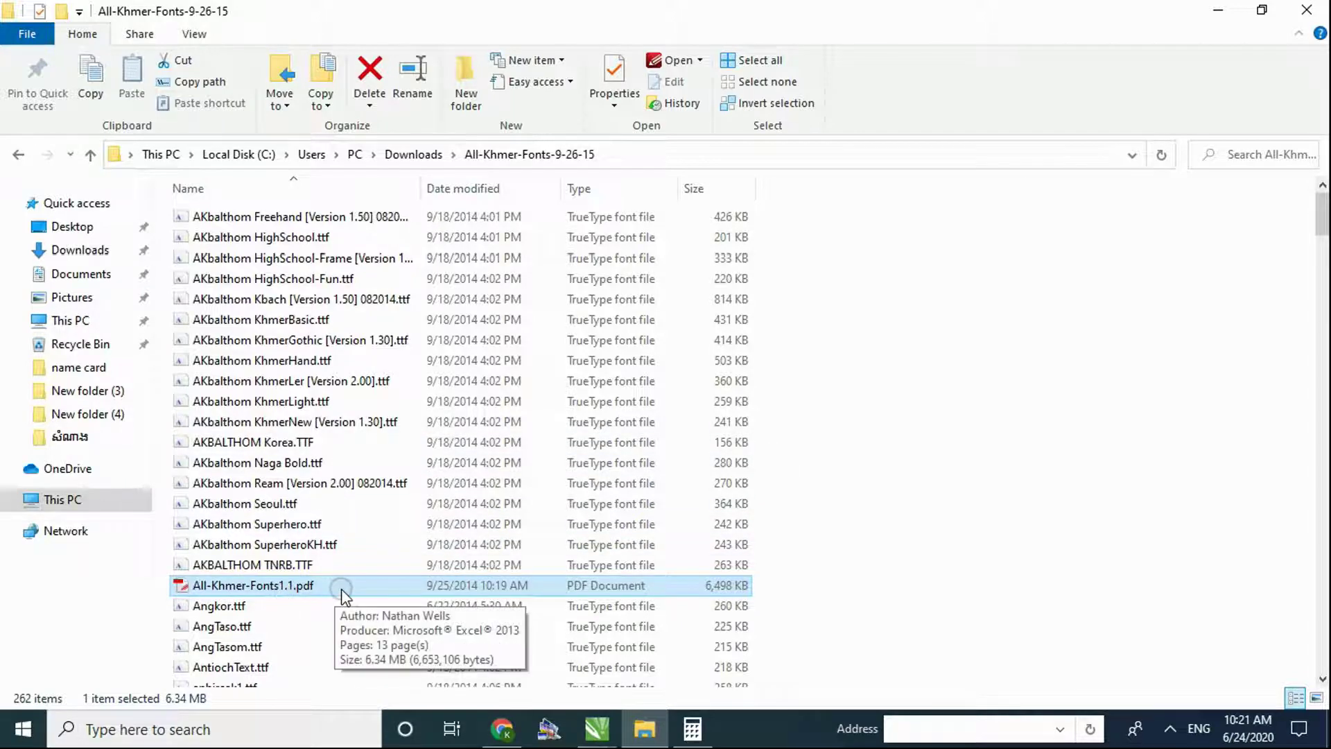
scroll(305, 363, "up", 20)
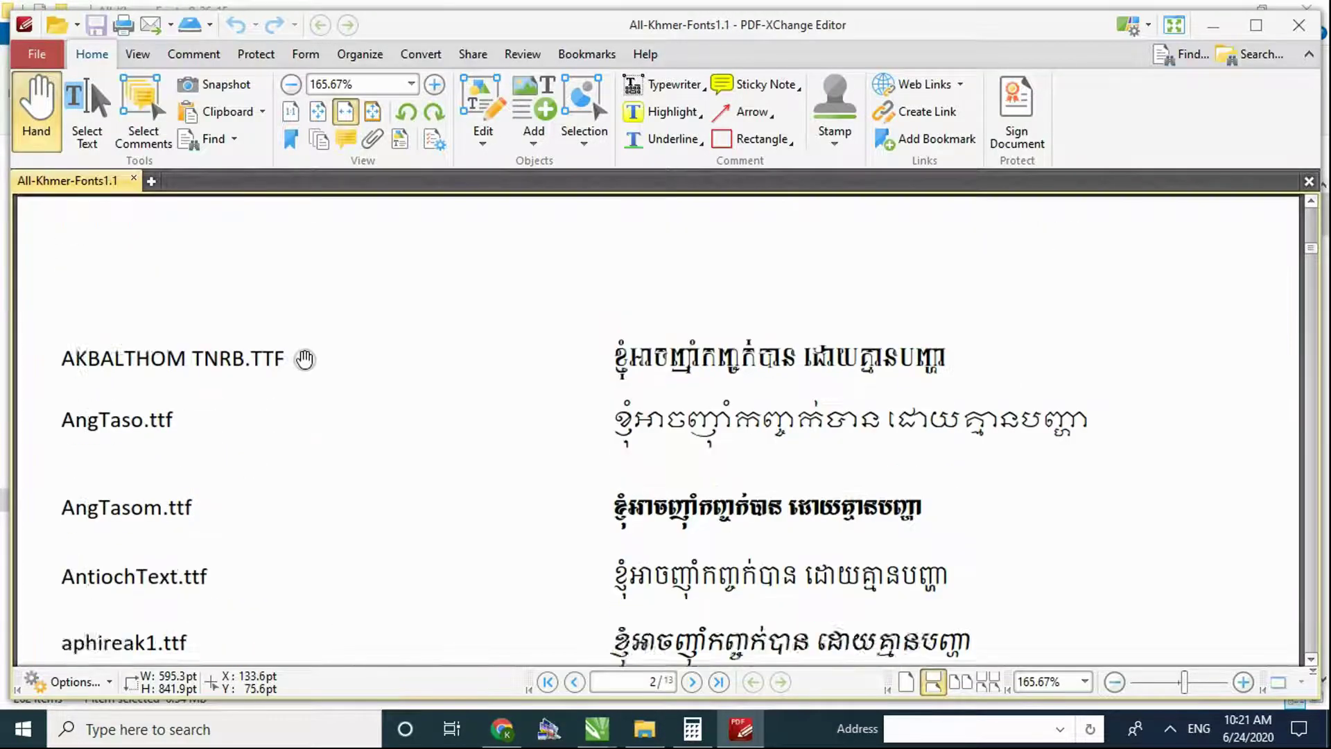
scroll(305, 359, "down", 2)
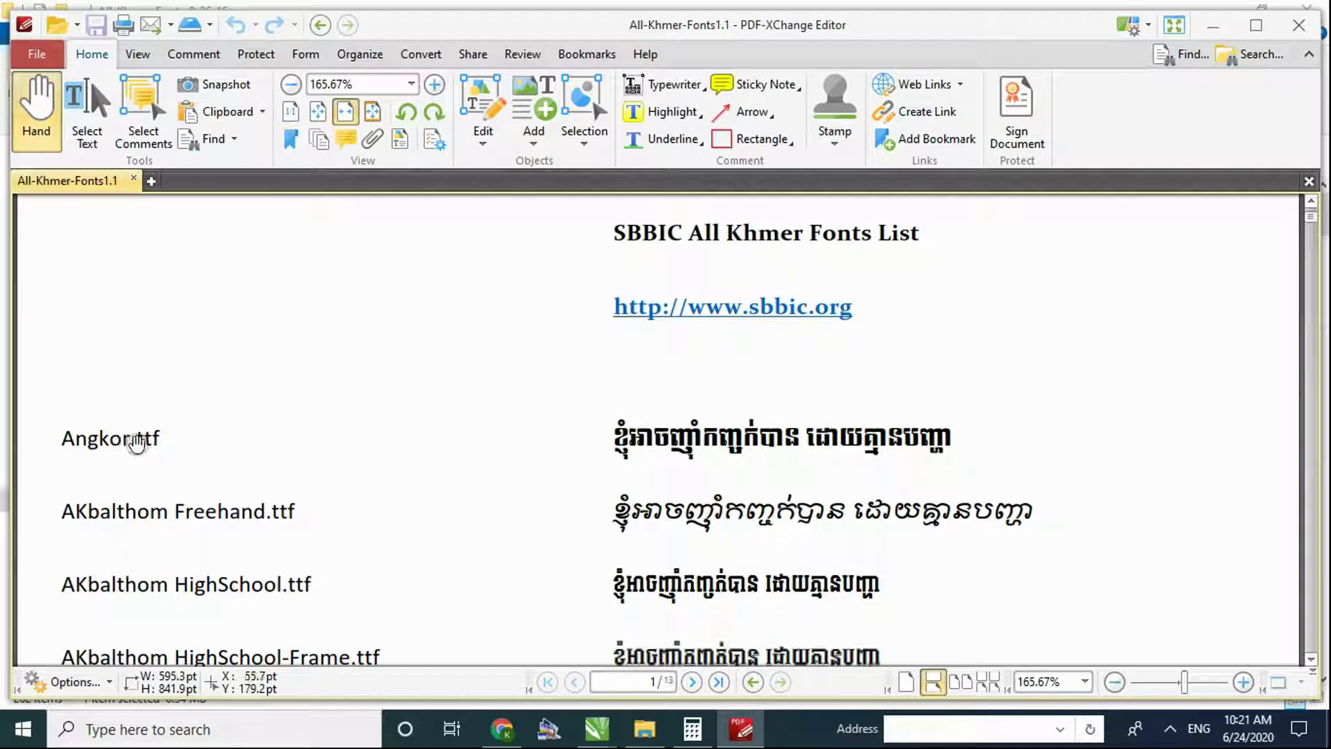
scroll(138, 451, "down", 1)
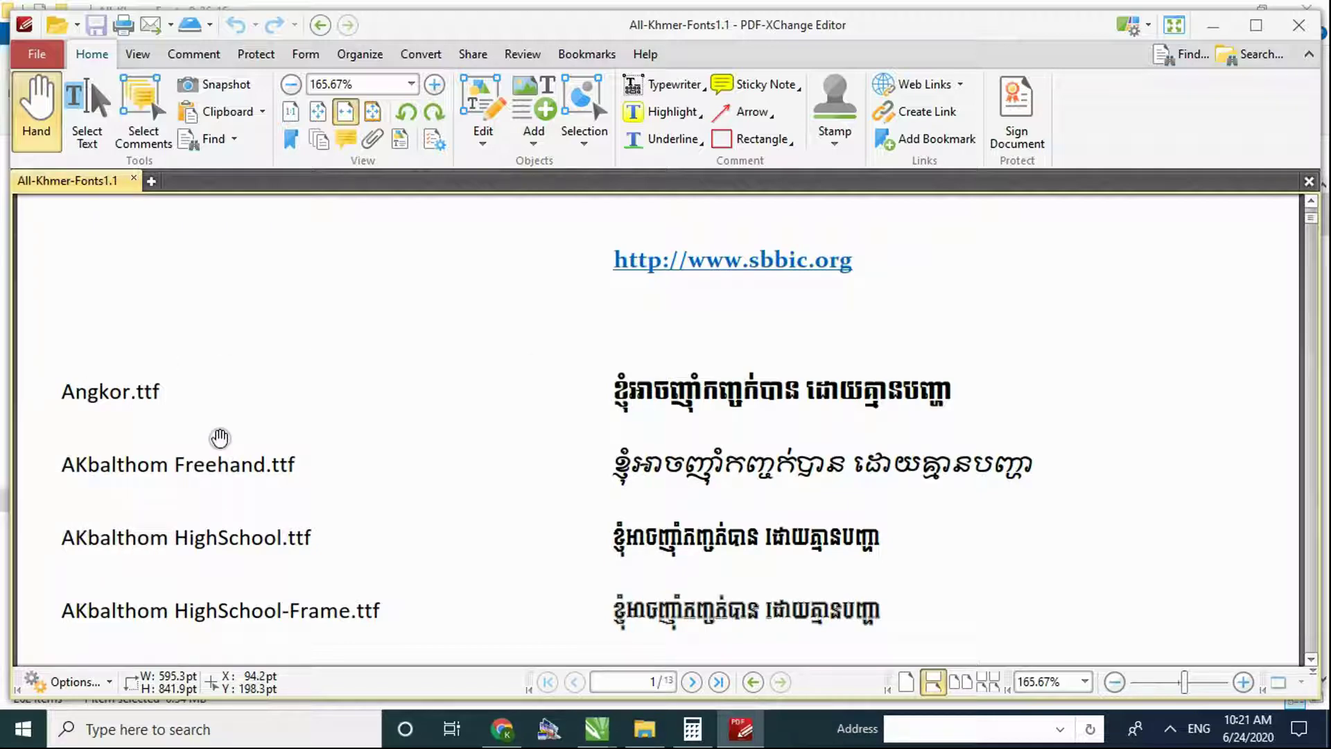
scroll(220, 440, "down", 1)
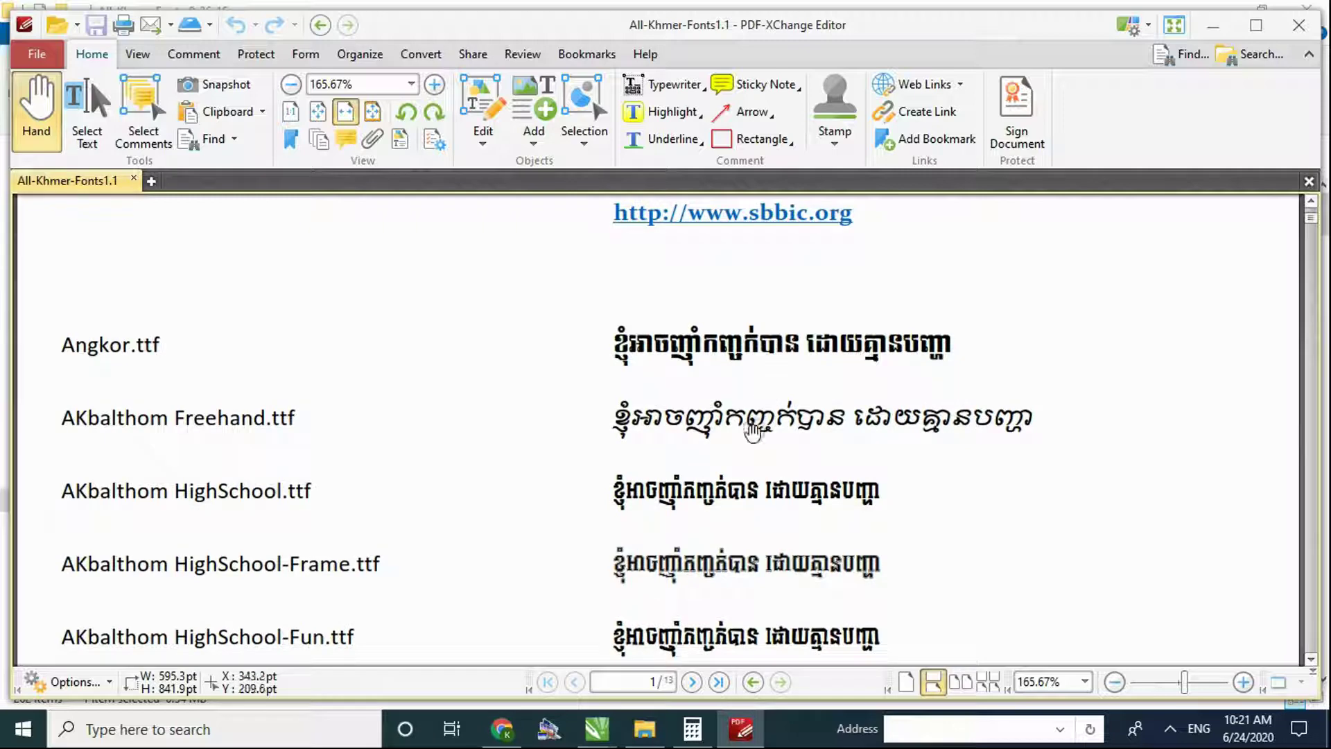
scroll(737, 337, "down", 2)
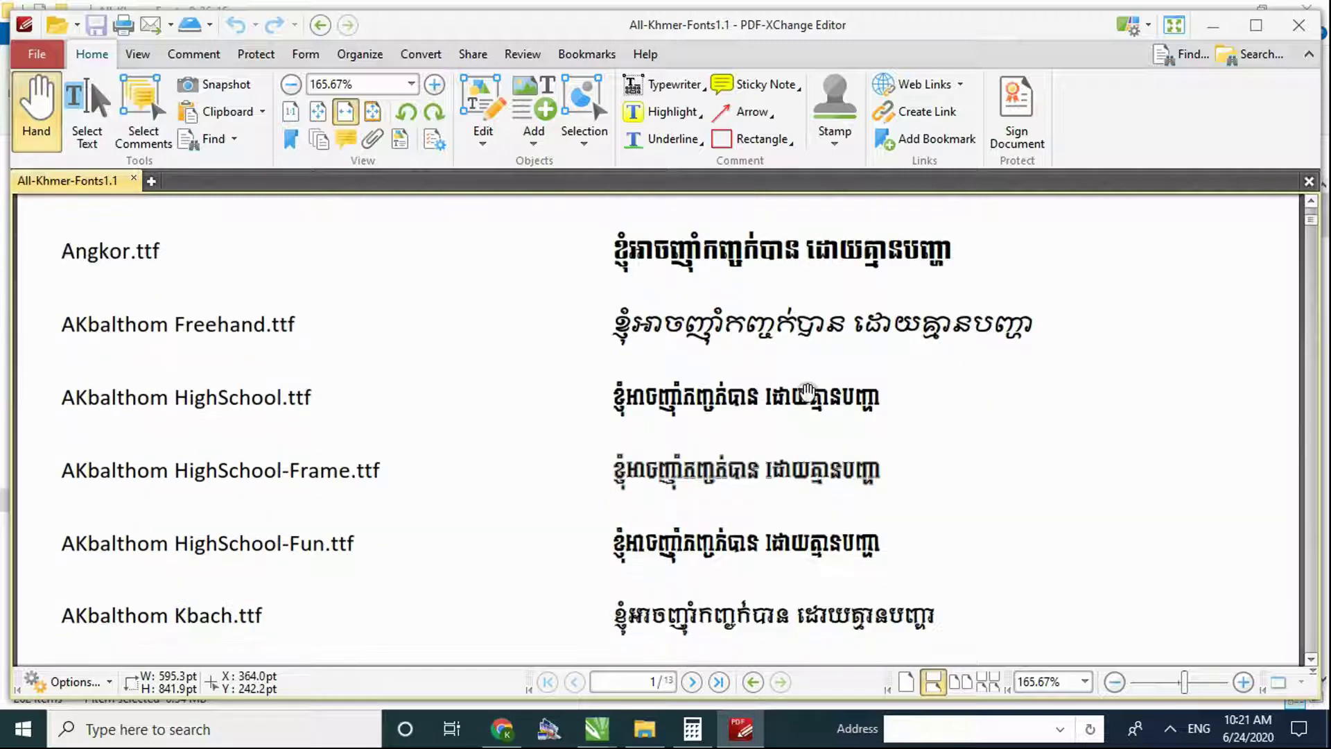
scroll(840, 399, "down", 4)
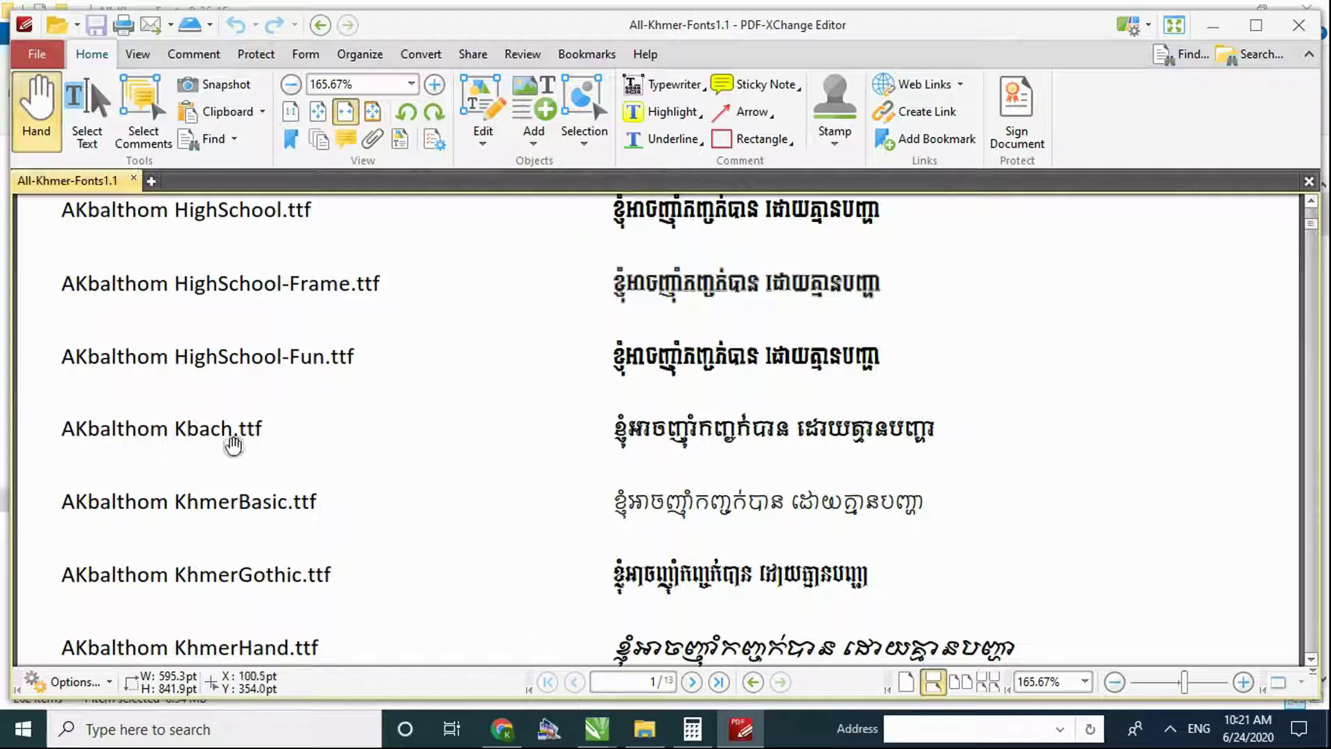
- Switch to Happy A217 Wedding.cdr in CorelDRAW and place a copy of the four-line Khmer invitation paragraph on the empty area beside the page
left_click(601, 729)
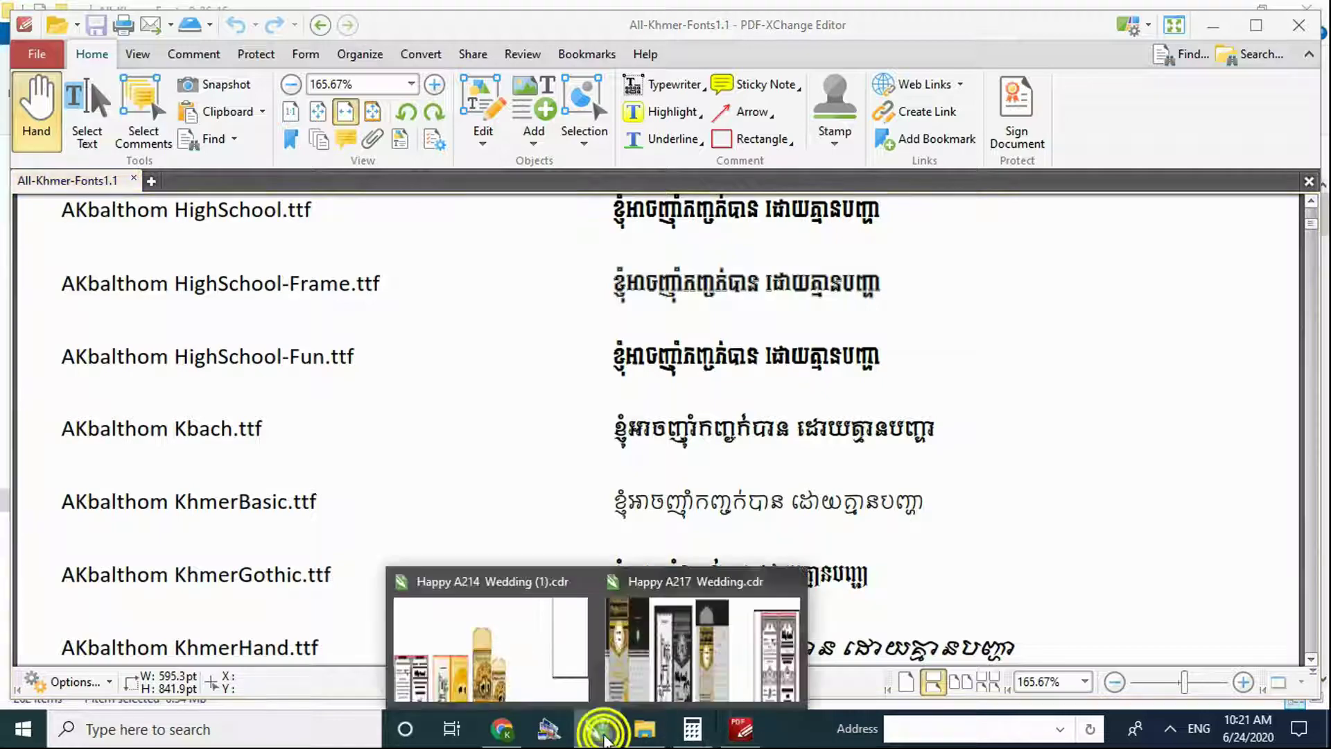
left_click(741, 659)
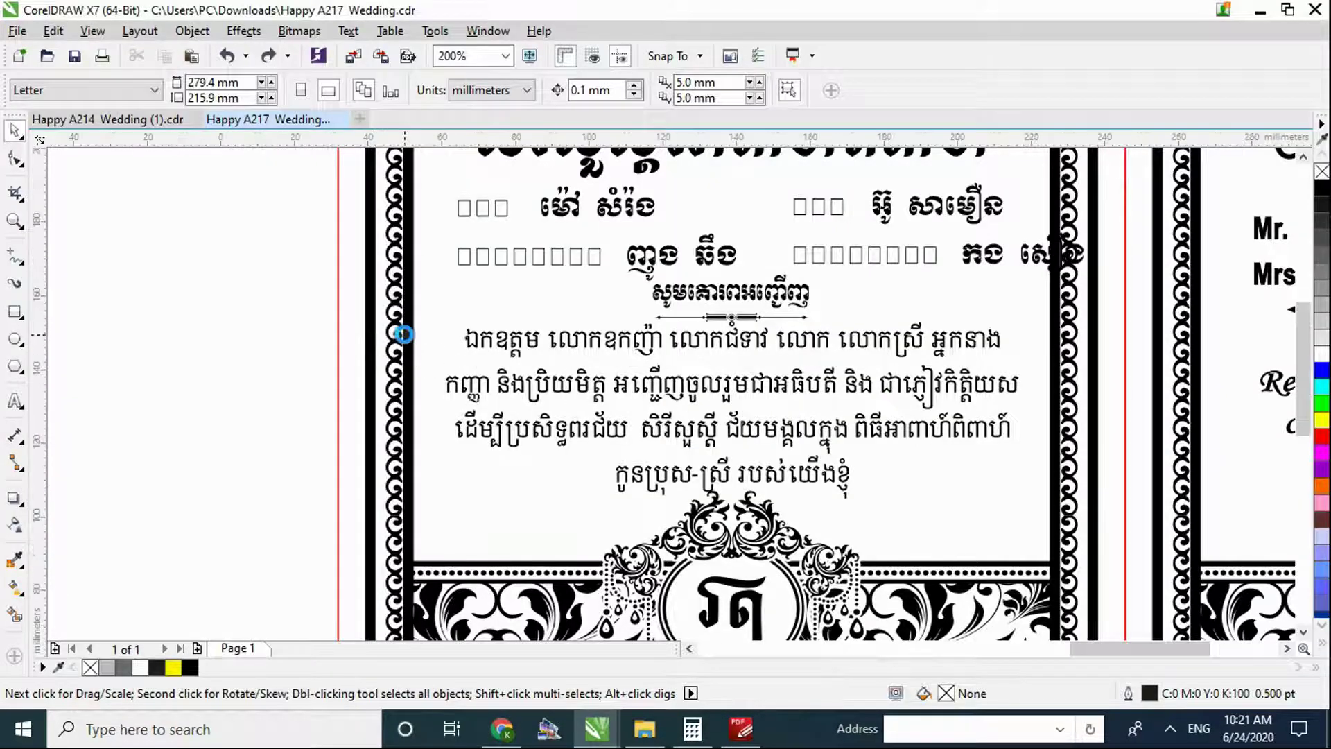
scroll(401, 333, "down", 4)
left_click(349, 342)
left_click(430, 353)
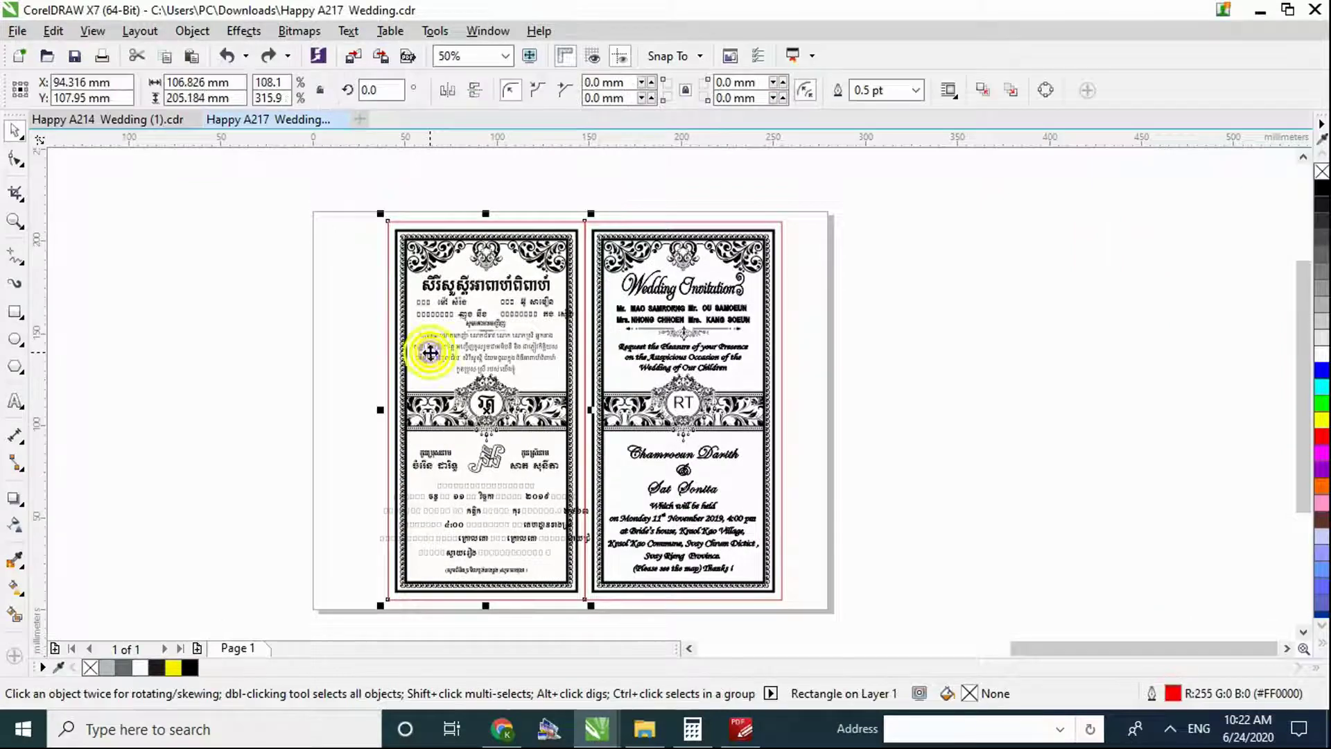
left_click(428, 350)
scroll(420, 352, "up", 4)
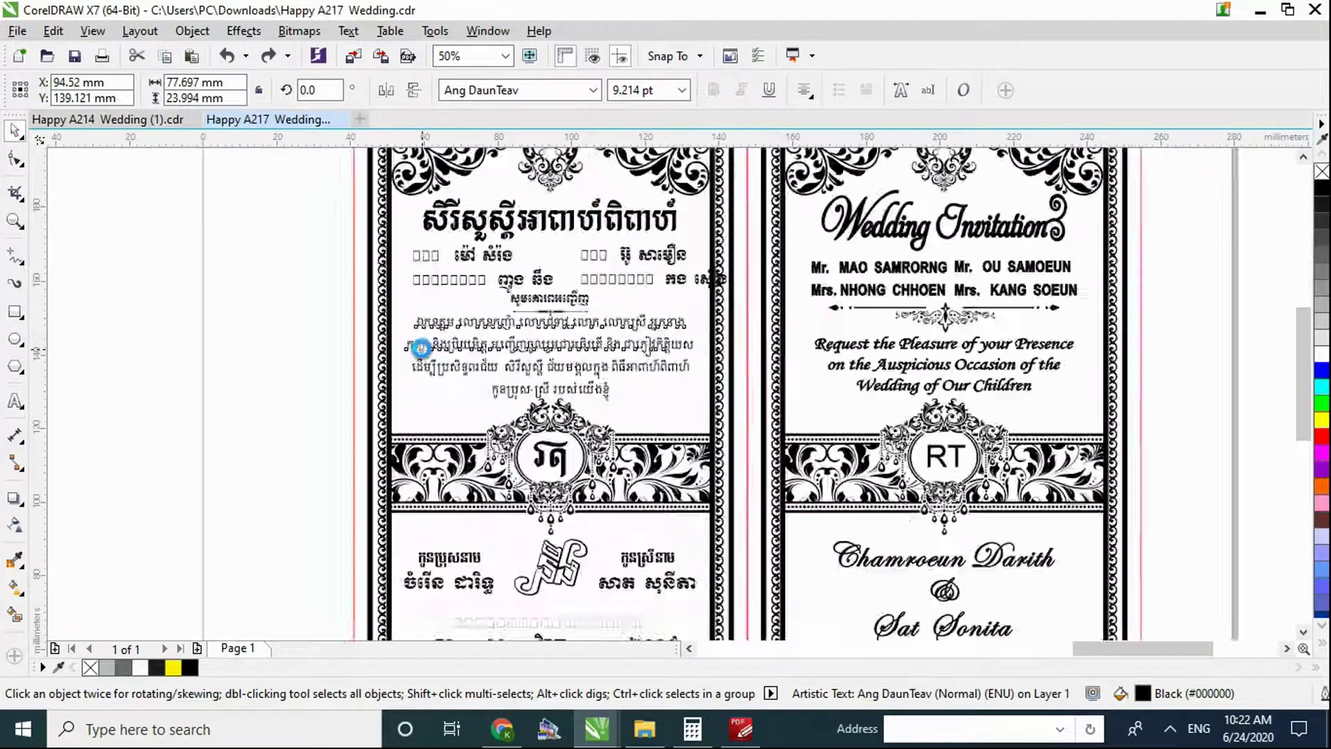
scroll(799, 437, "down", 2)
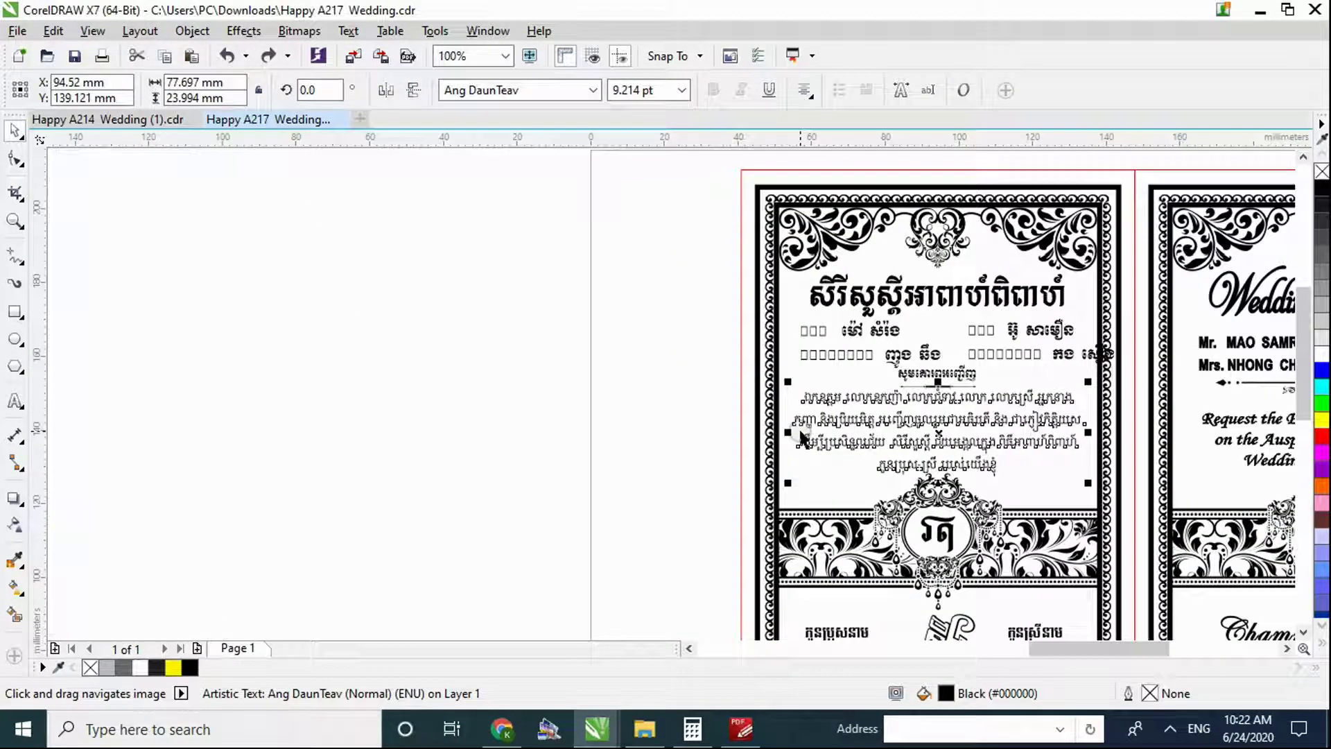
left_click_drag(892, 424, 303, 342)
left_click(576, 285)
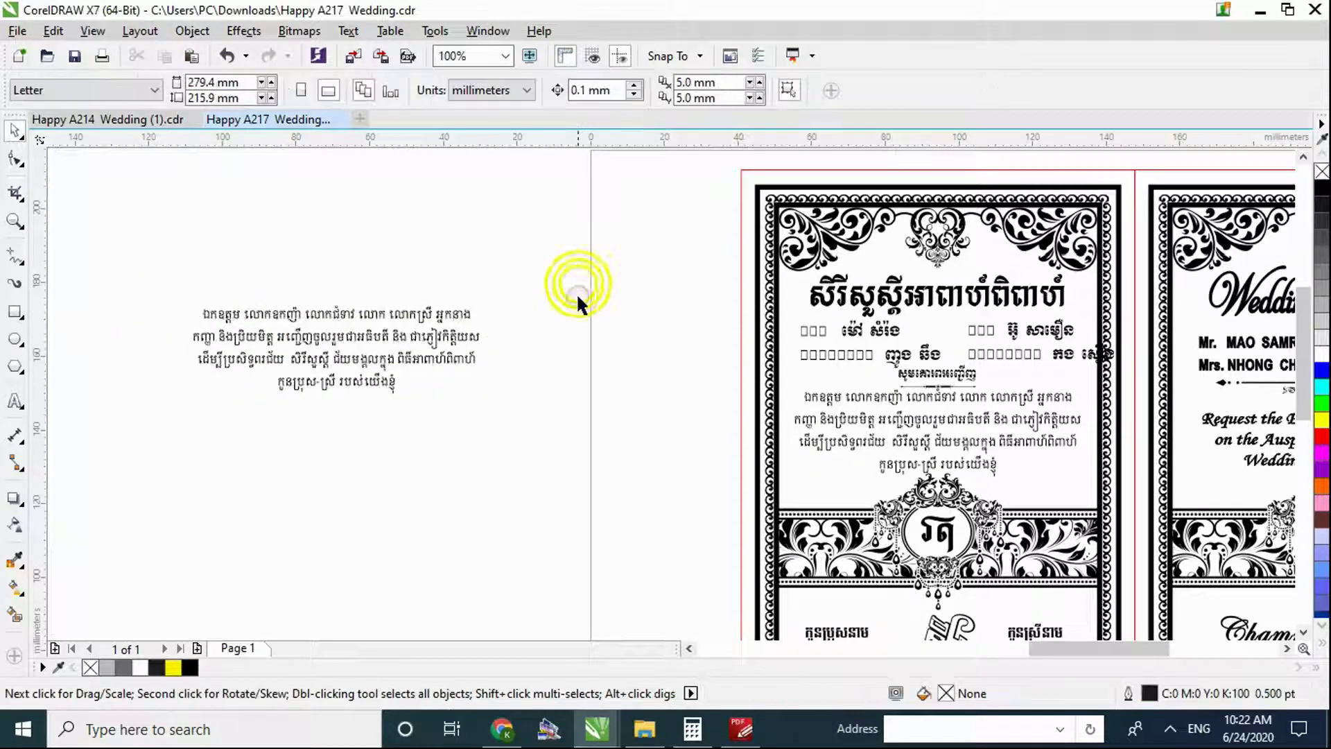
- Try to change the copied Khmer paragraph's font by entering the name Khmer M1
left_click_drag(523, 407, 146, 247)
left_click_drag(455, 336, 757, 397)
left_click(547, 91)
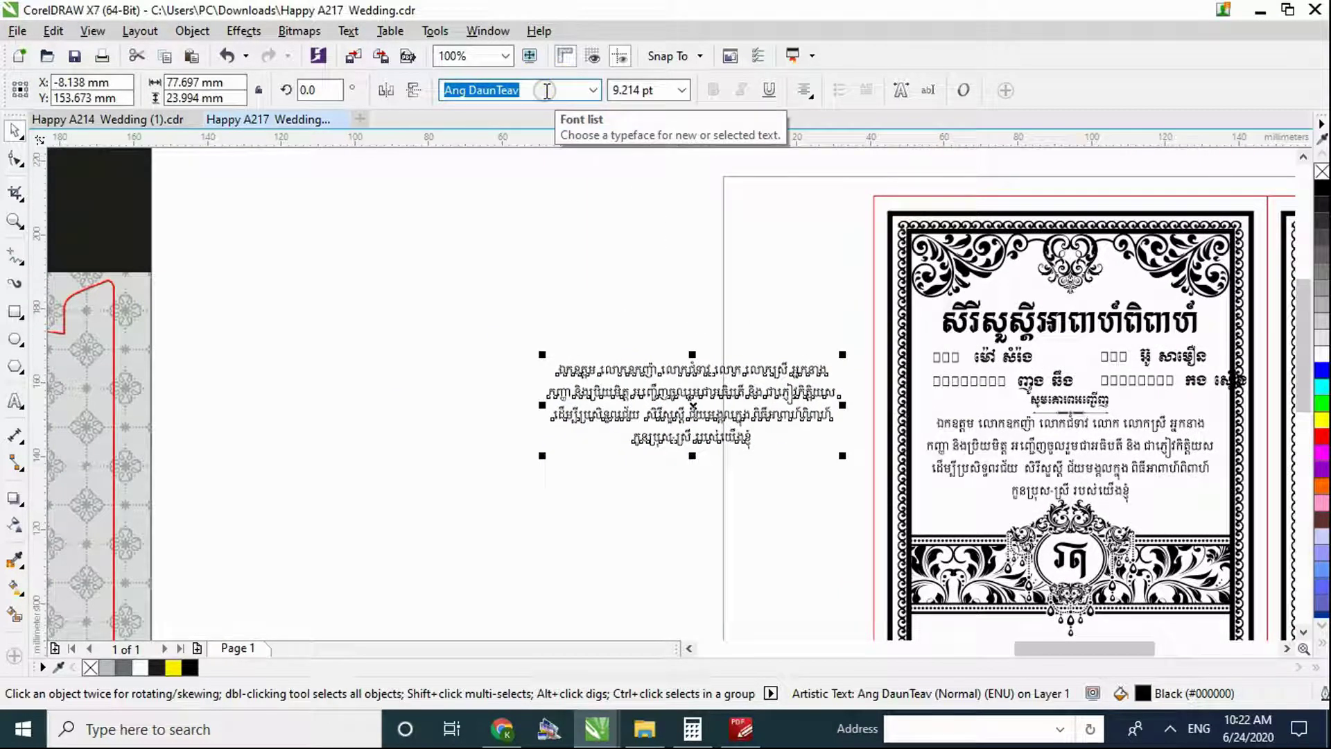
left_click(408, 63)
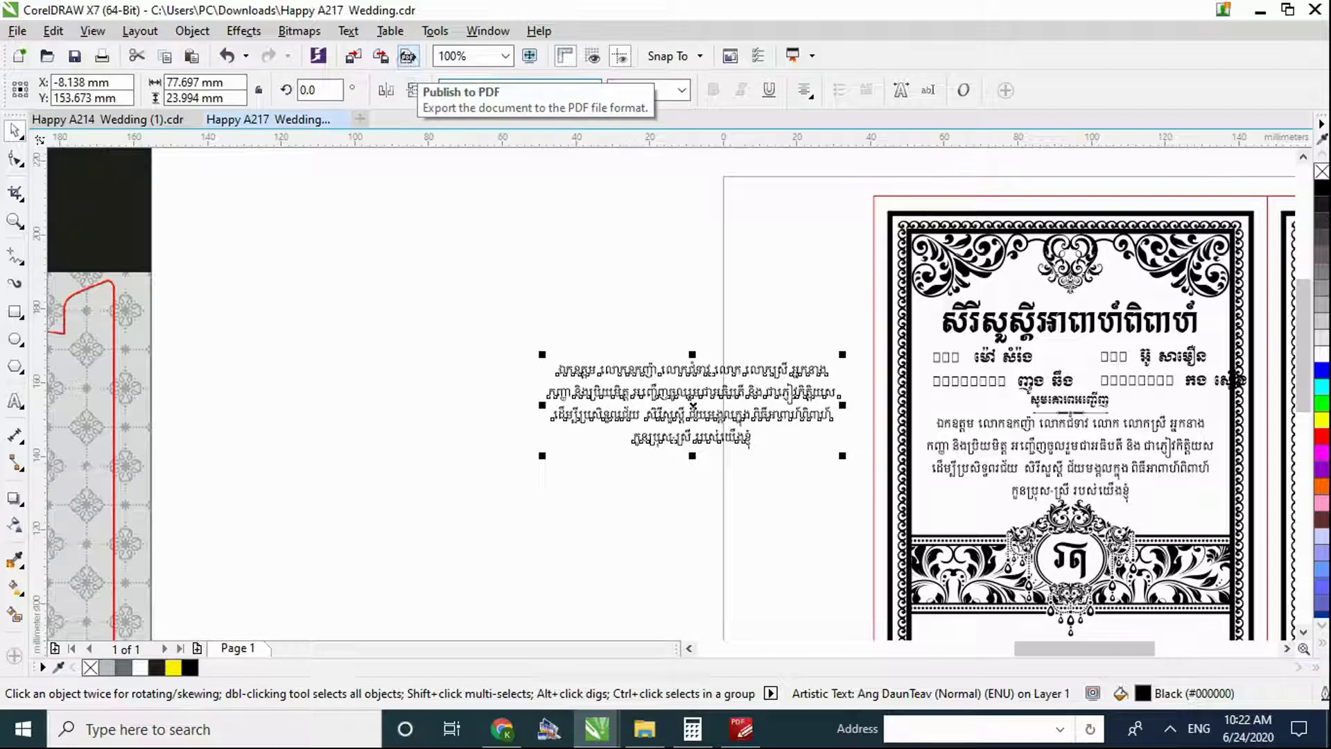
type("Khmer")
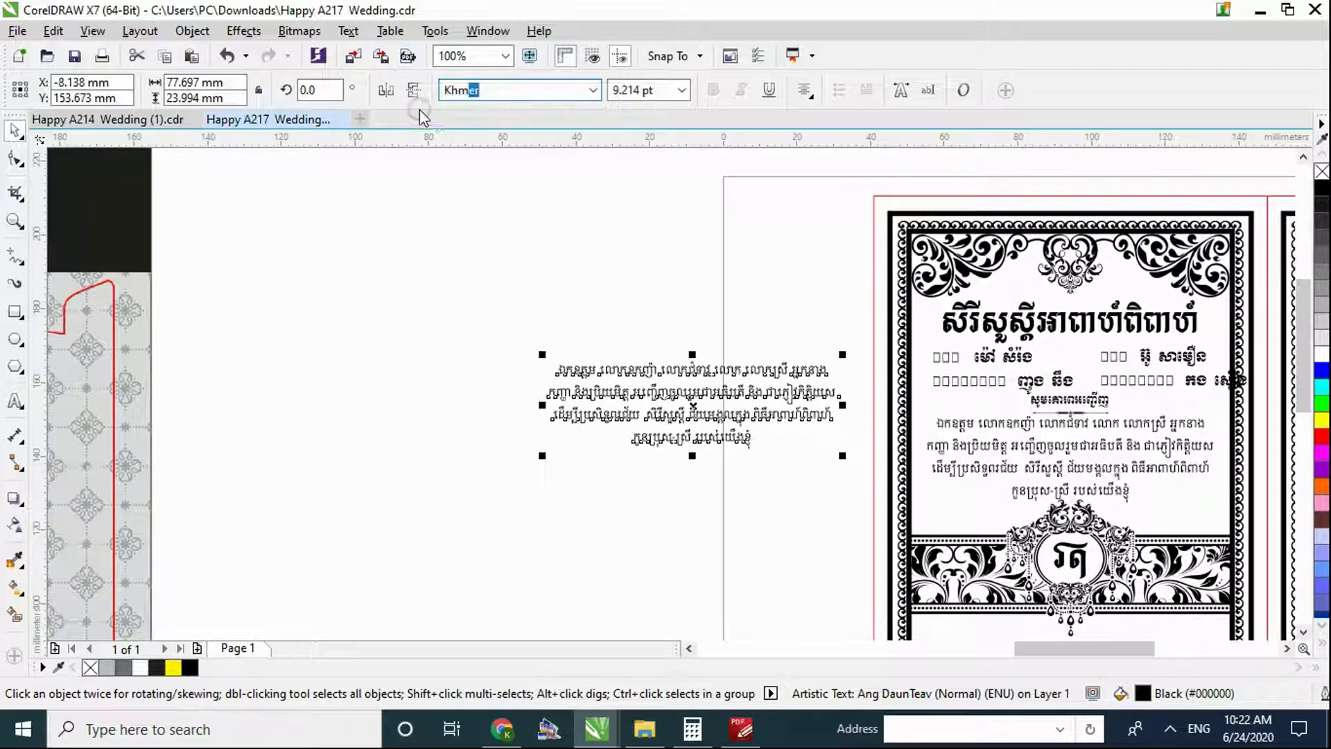
type(" M")
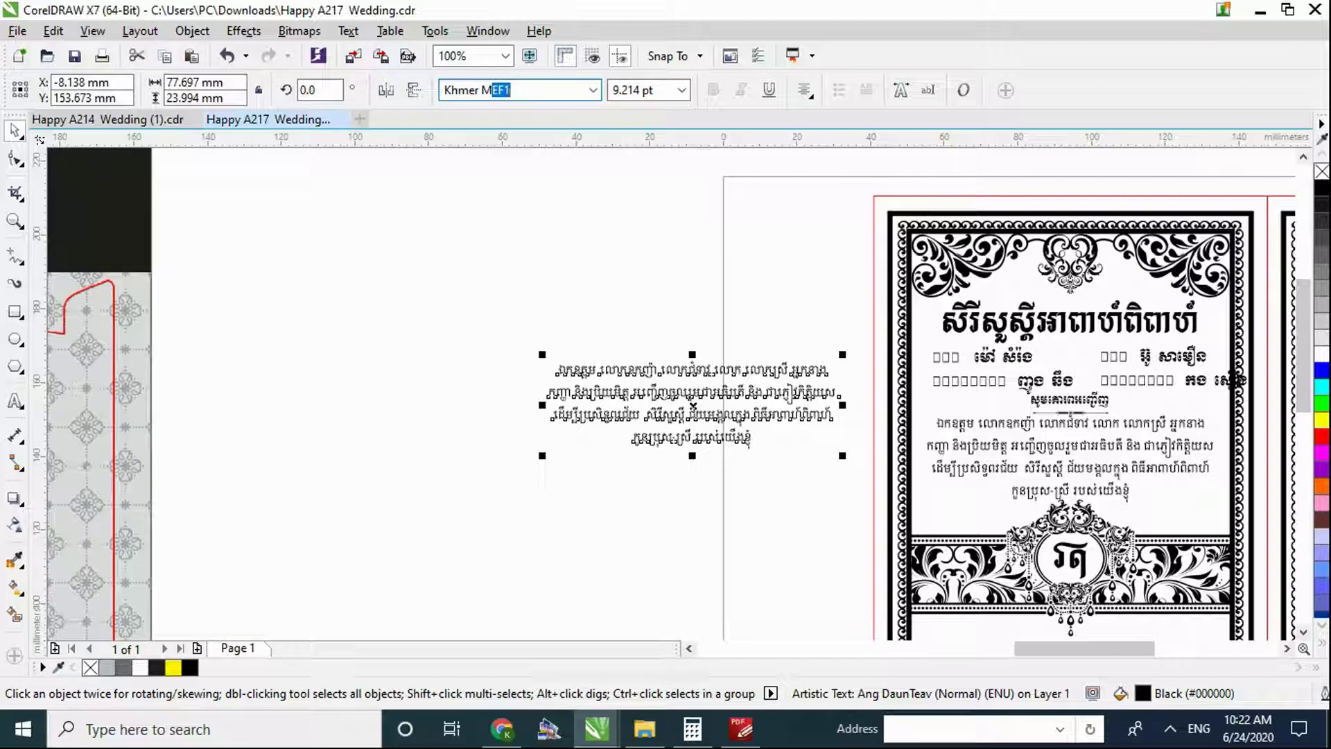
type("1")
key("BackSpace")
type("1")
key("Return")
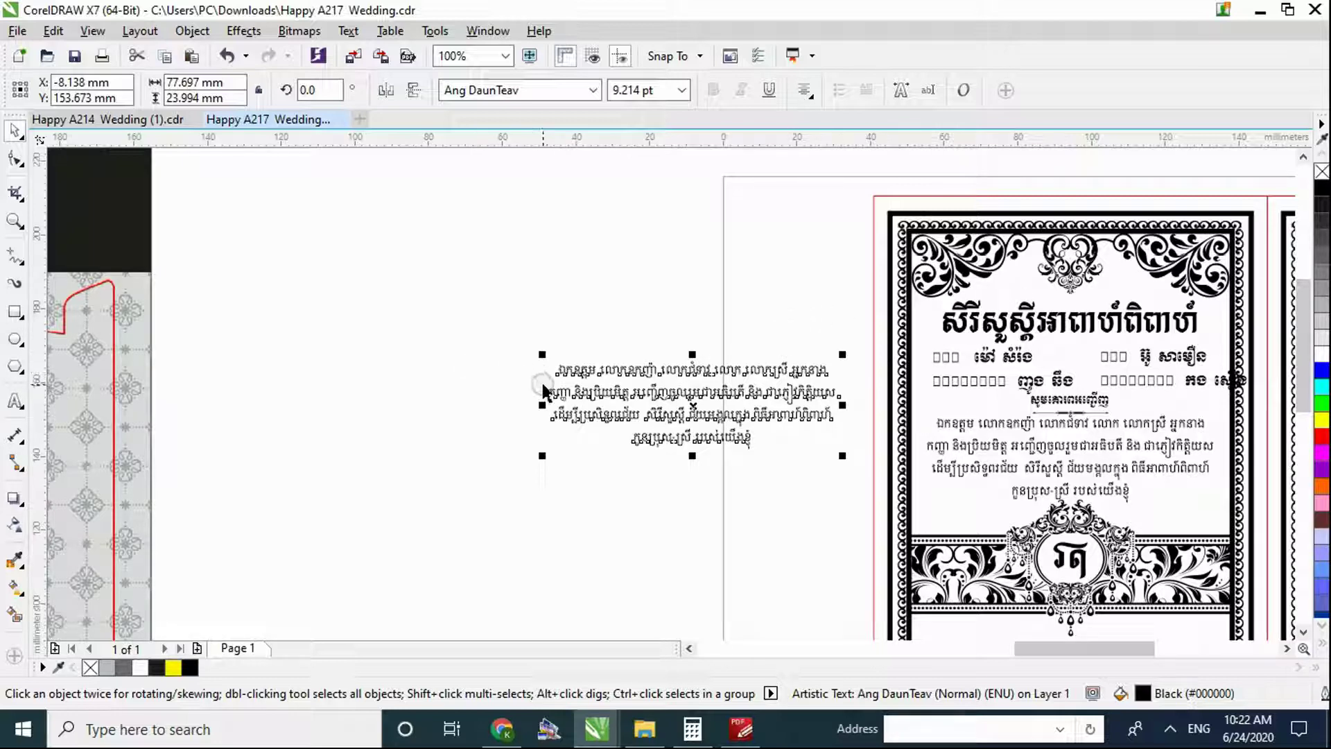
- Find the Khmer fonts in the font list and apply Khmer M1 to the copied paragraph beside the page
left_click_drag(372, 262, 878, 505)
left_click_drag(599, 416, 935, 473)
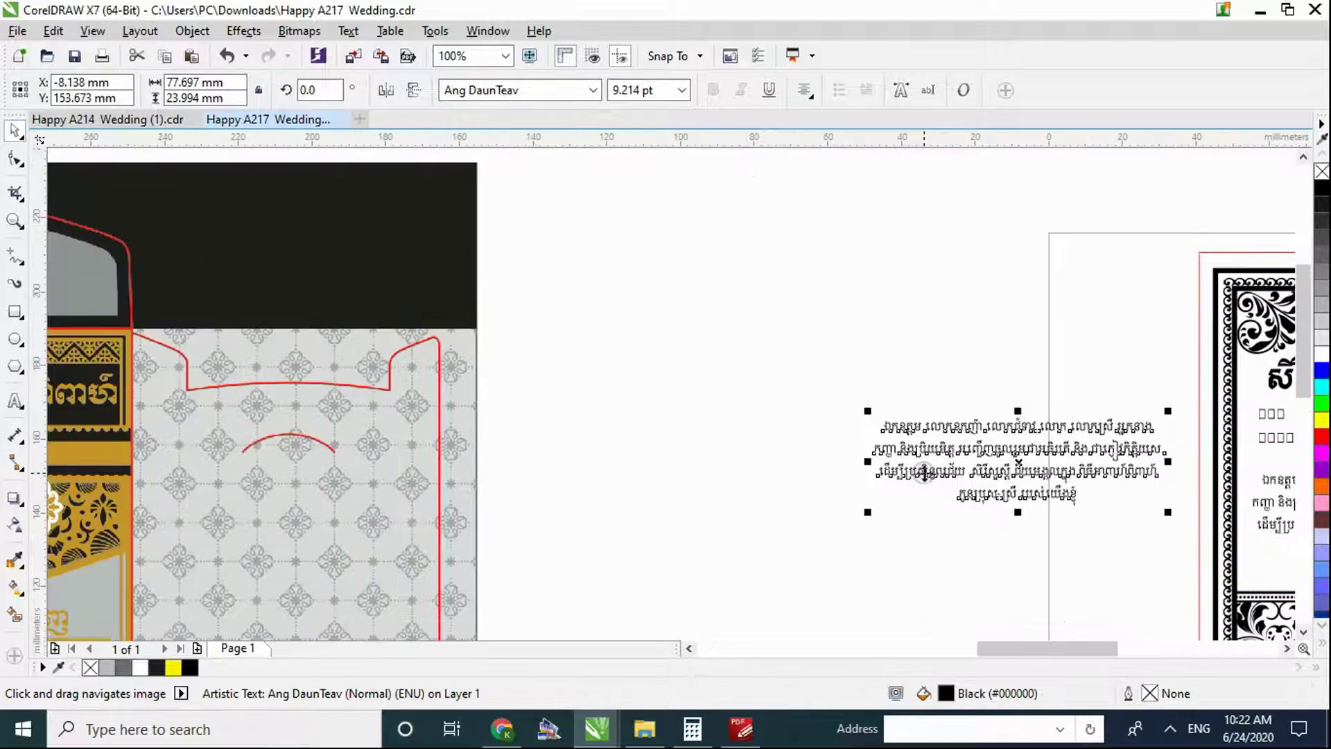
left_click(594, 91)
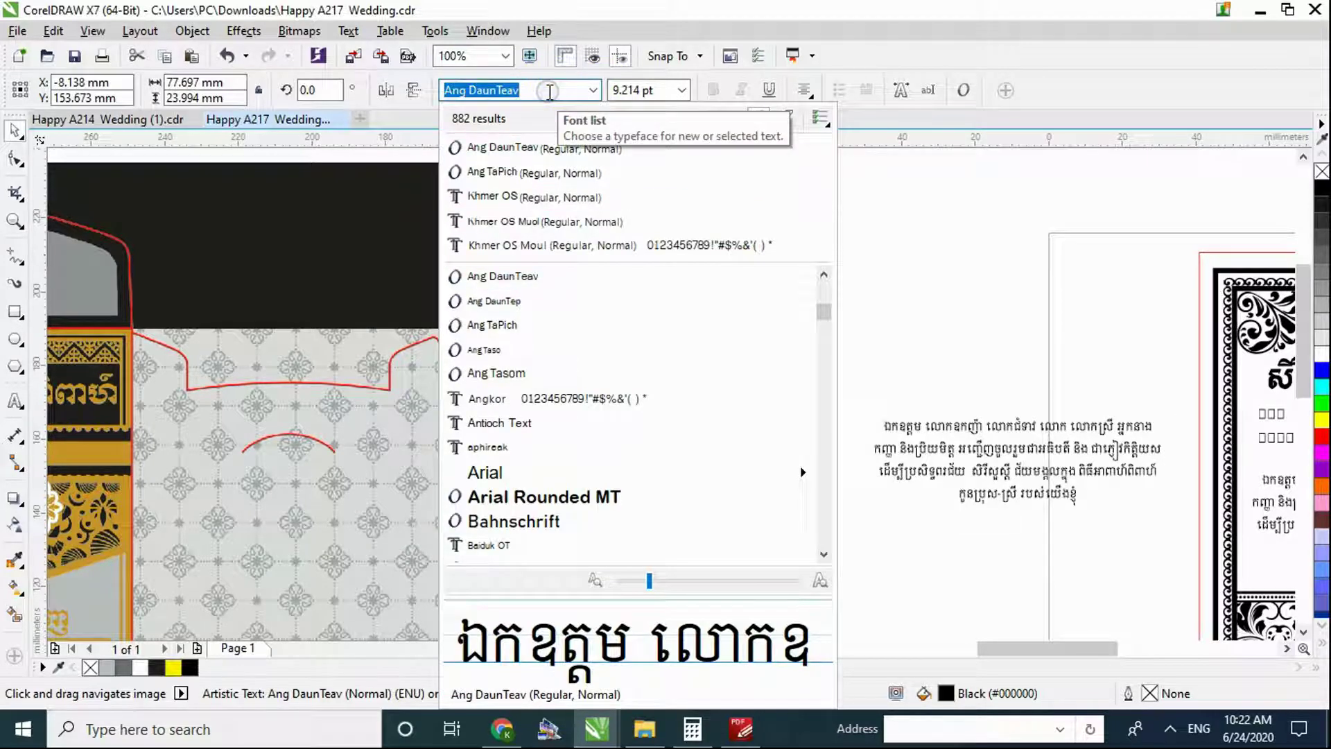
type("khmer")
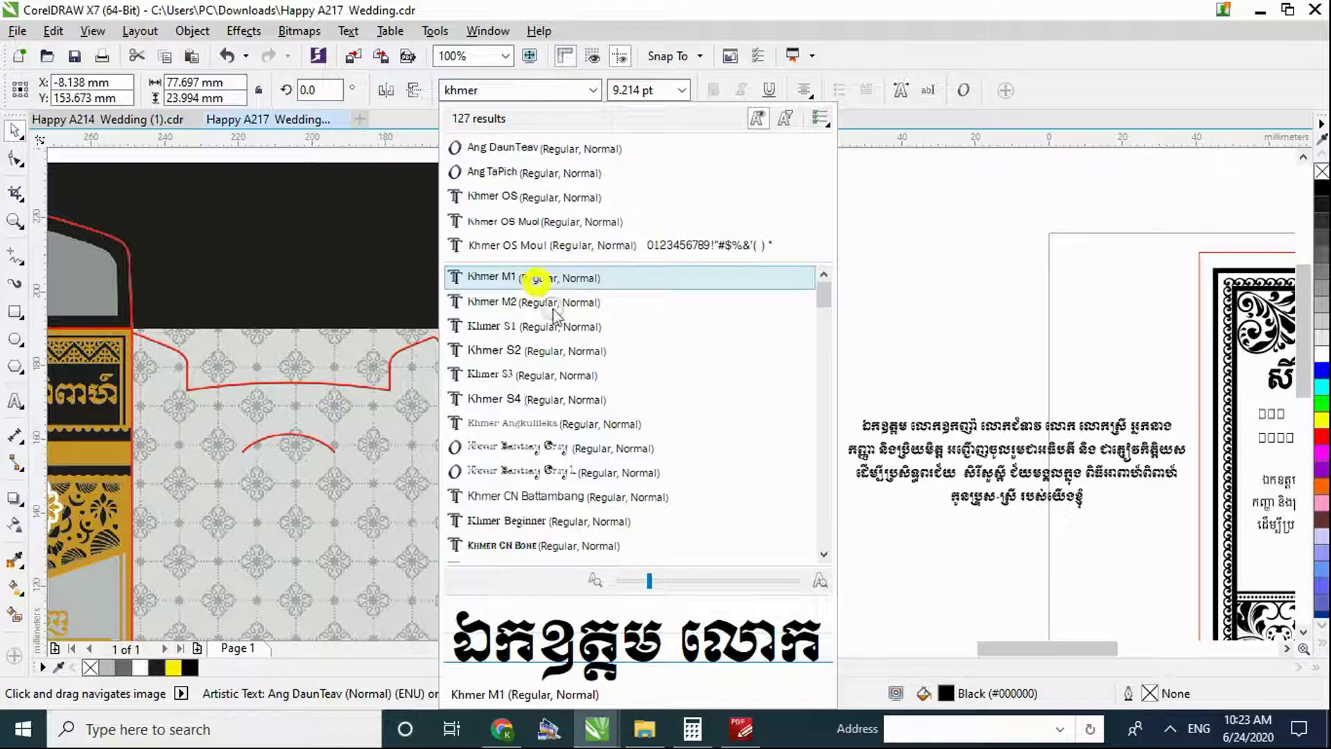
left_click(538, 278)
left_click_drag(772, 359, 1187, 562)
left_click(666, 309)
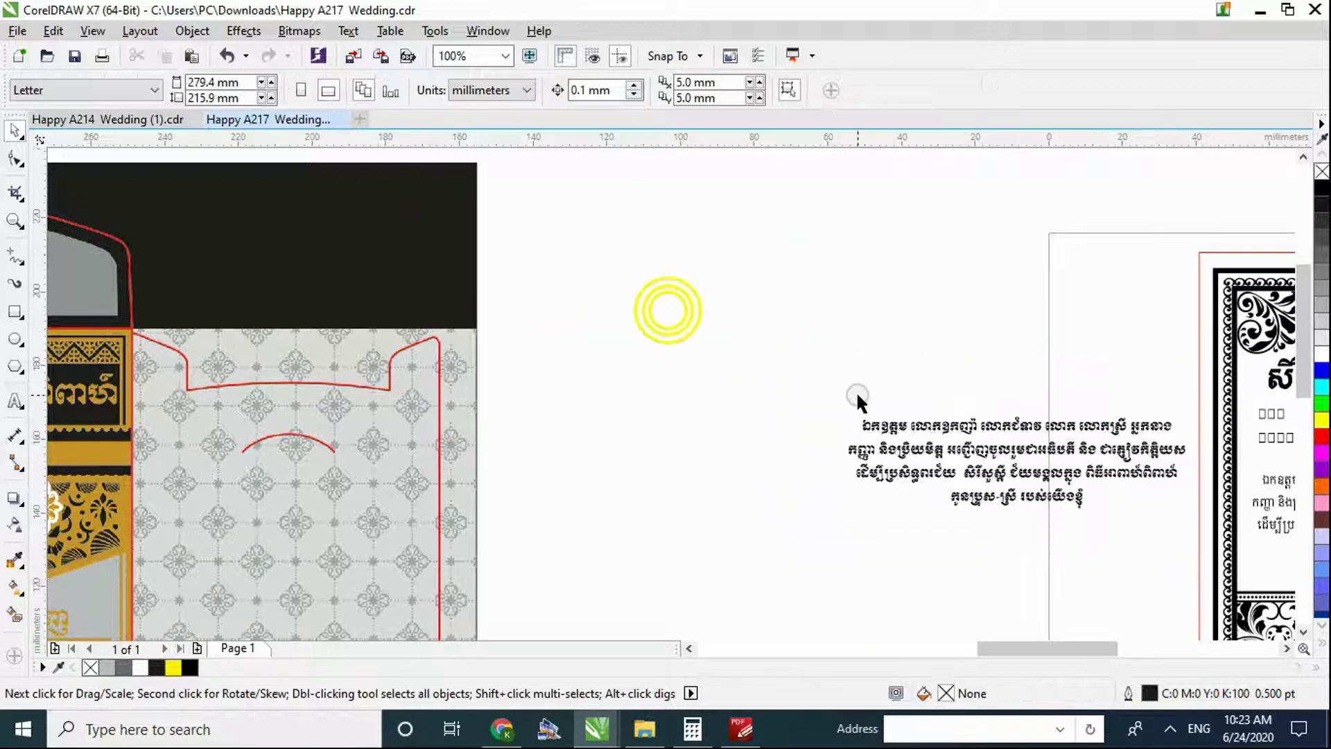
scroll(859, 395, "up", 1)
- Check the font name in the All-Khmer-Fonts1.1 PDF and set the copied paragraph's font to AKbalthom Kbach in Happy A217 Wedding.cdr
left_click(740, 728)
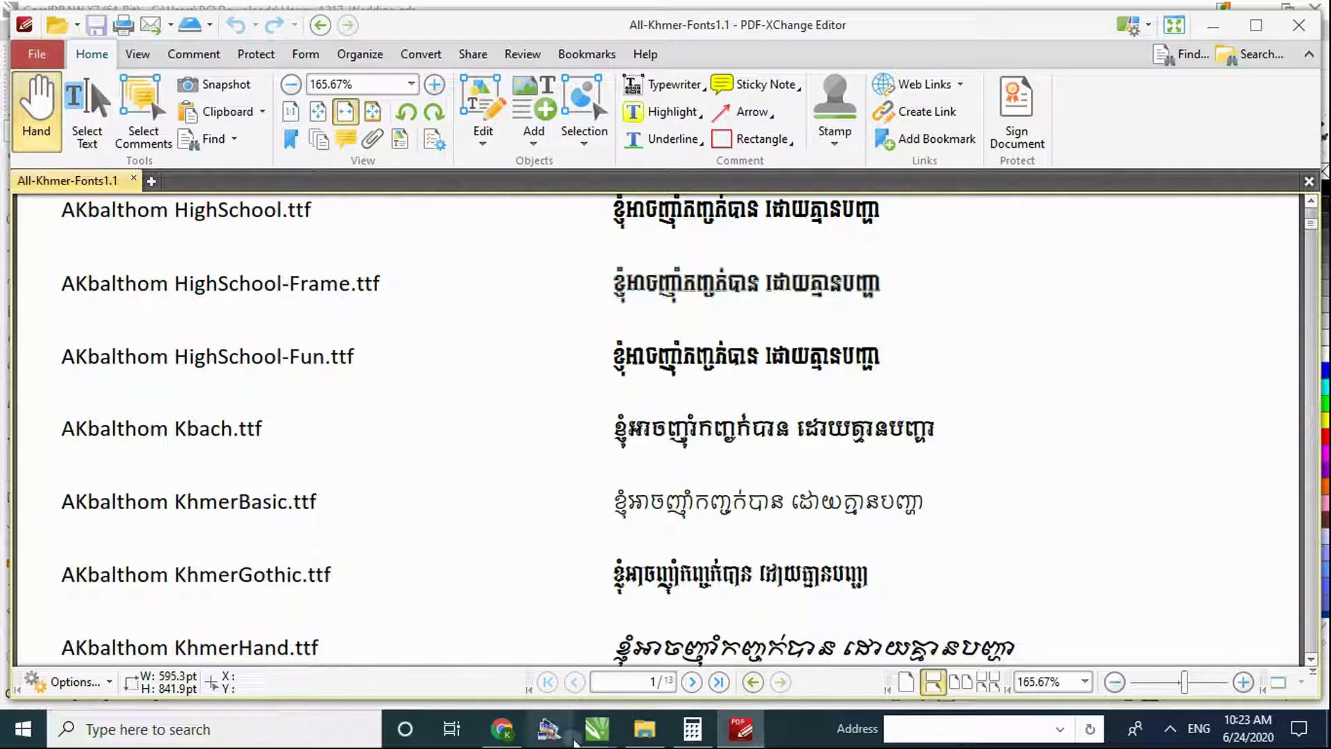
mouse_move(574, 742)
left_click(686, 659)
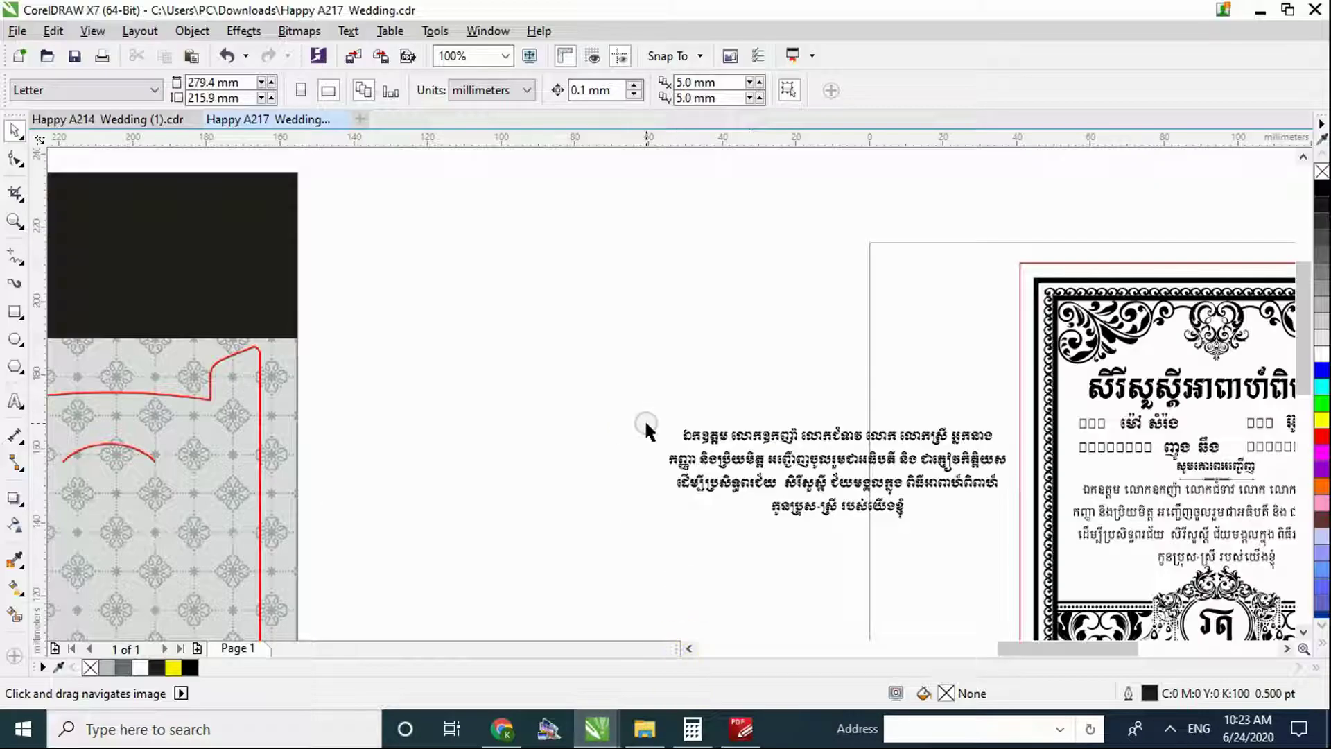
left_click(775, 472)
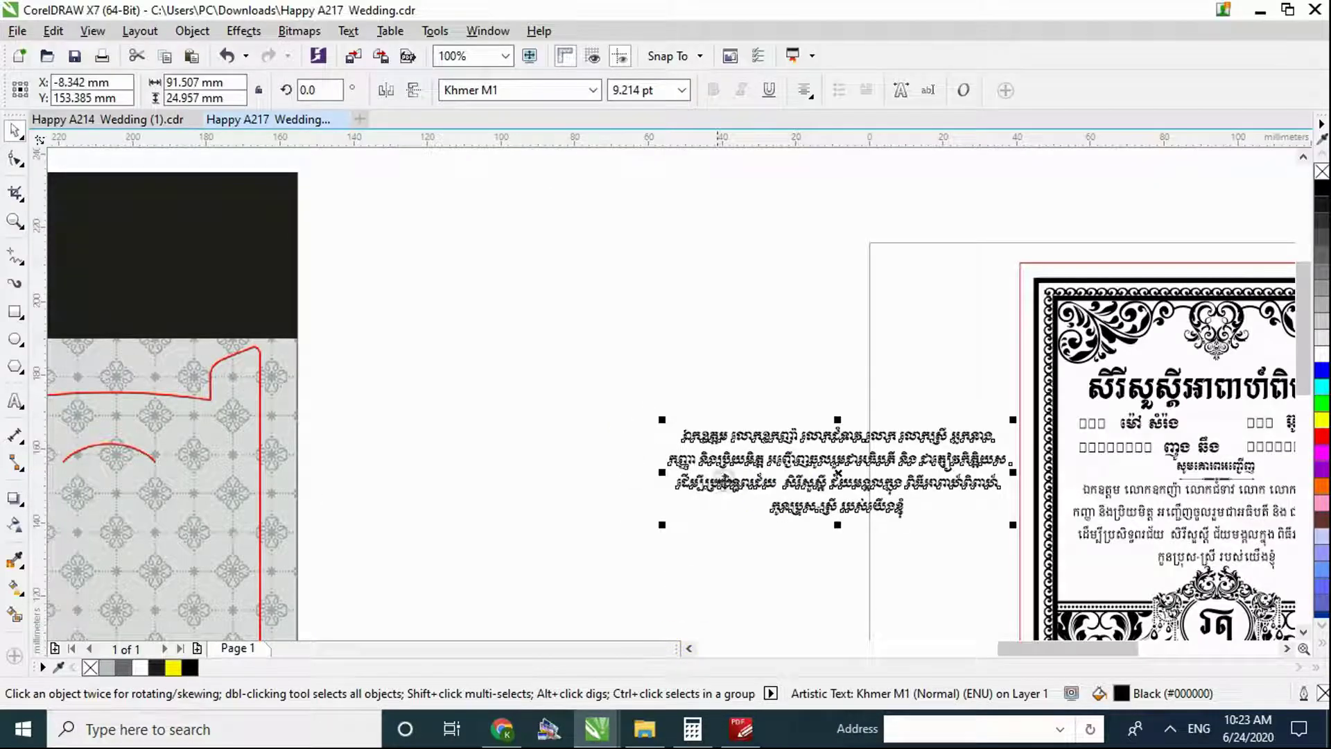
left_click(592, 90)
left_click(510, 90)
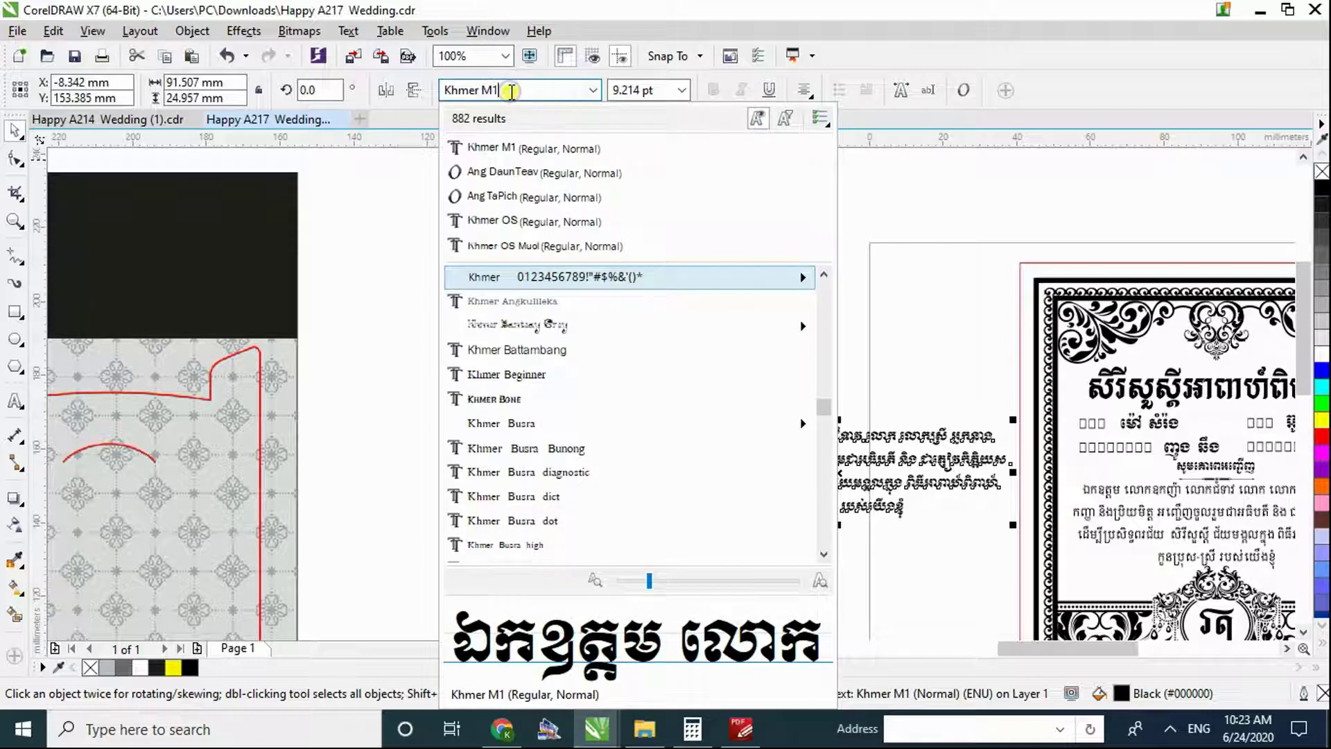
double_click(511, 91)
type("ak")
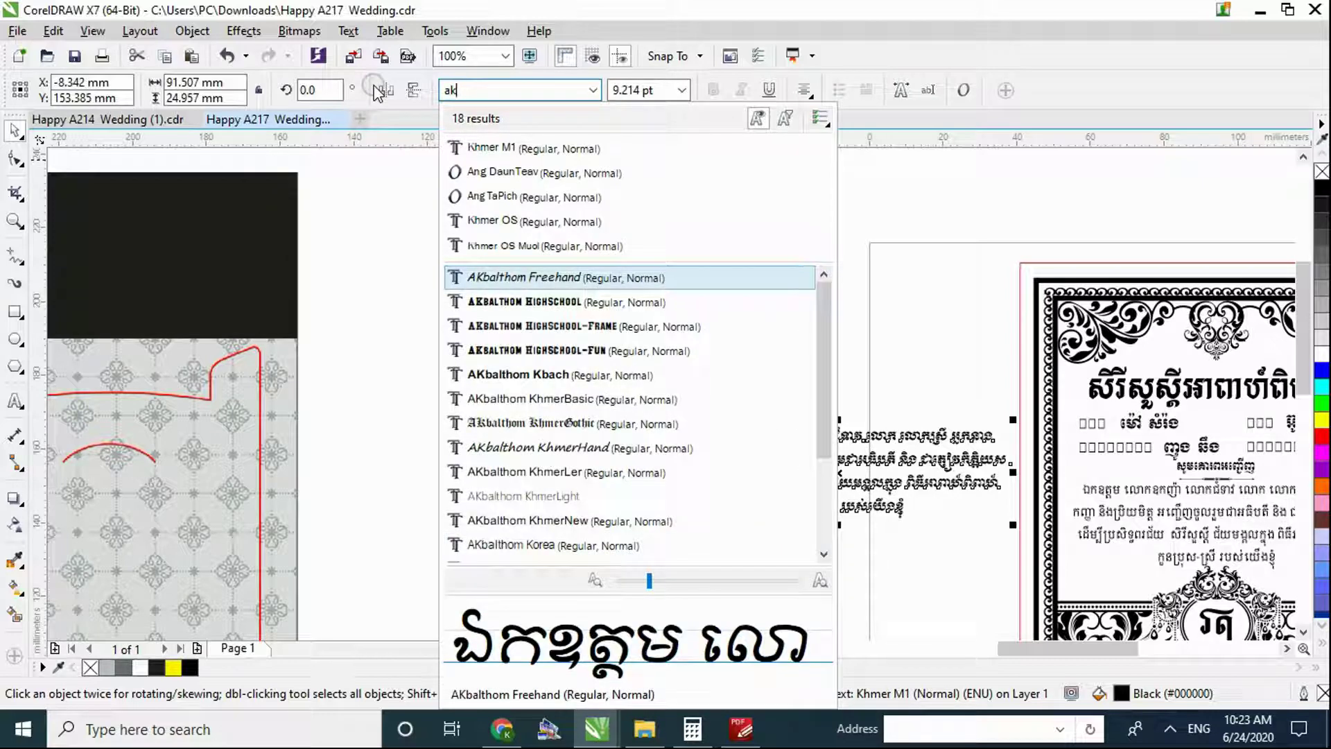
left_click(586, 384)
scroll(902, 464, "up", 3)
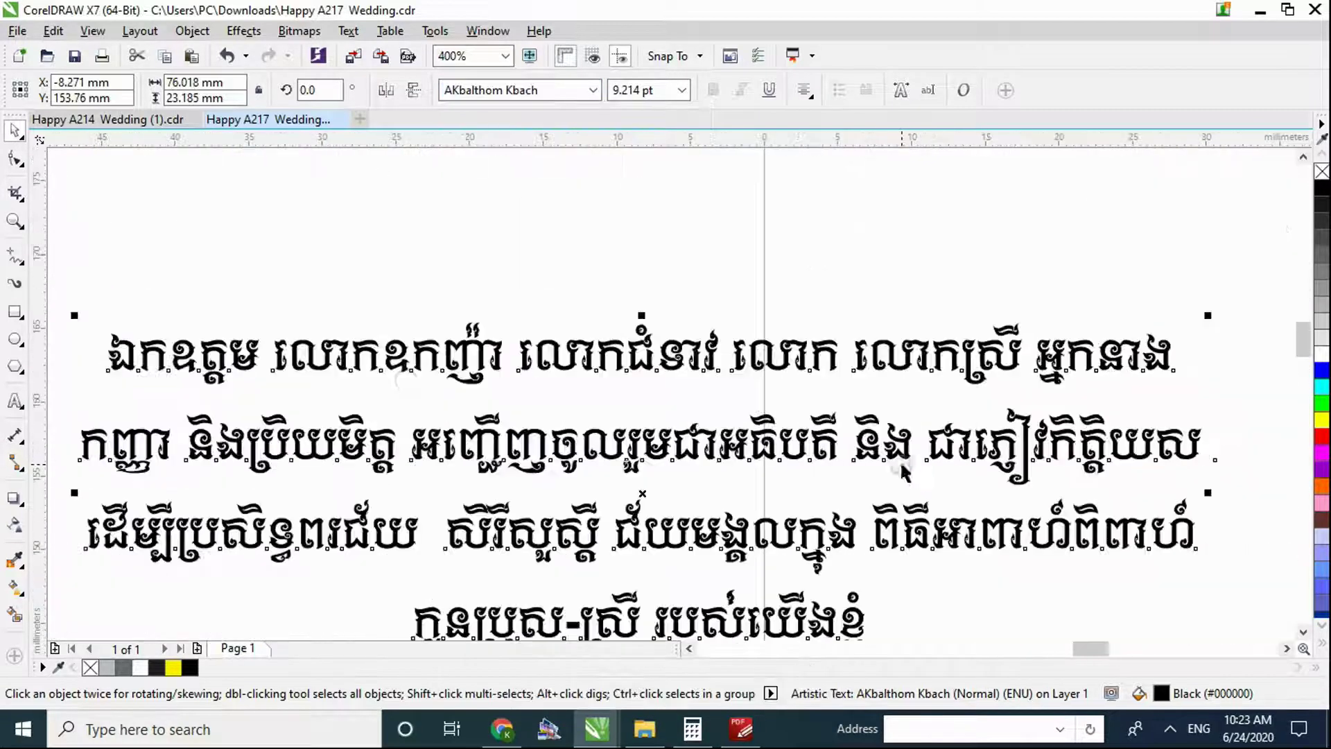
- Switch to the All-Khmer-Fonts1.1 PDF and examine the AKbalthom Kbach sample's letter shapes up close
left_click(740, 727)
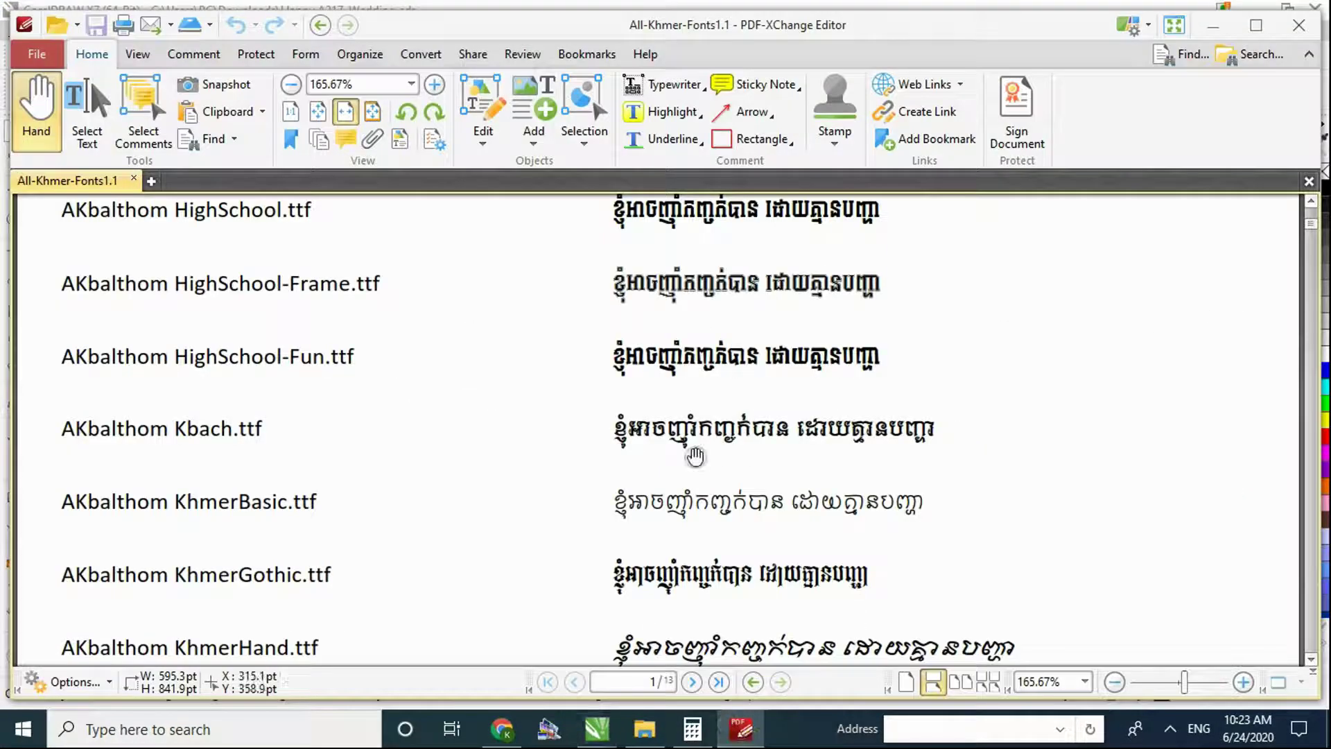
scroll(719, 437, "up", 6)
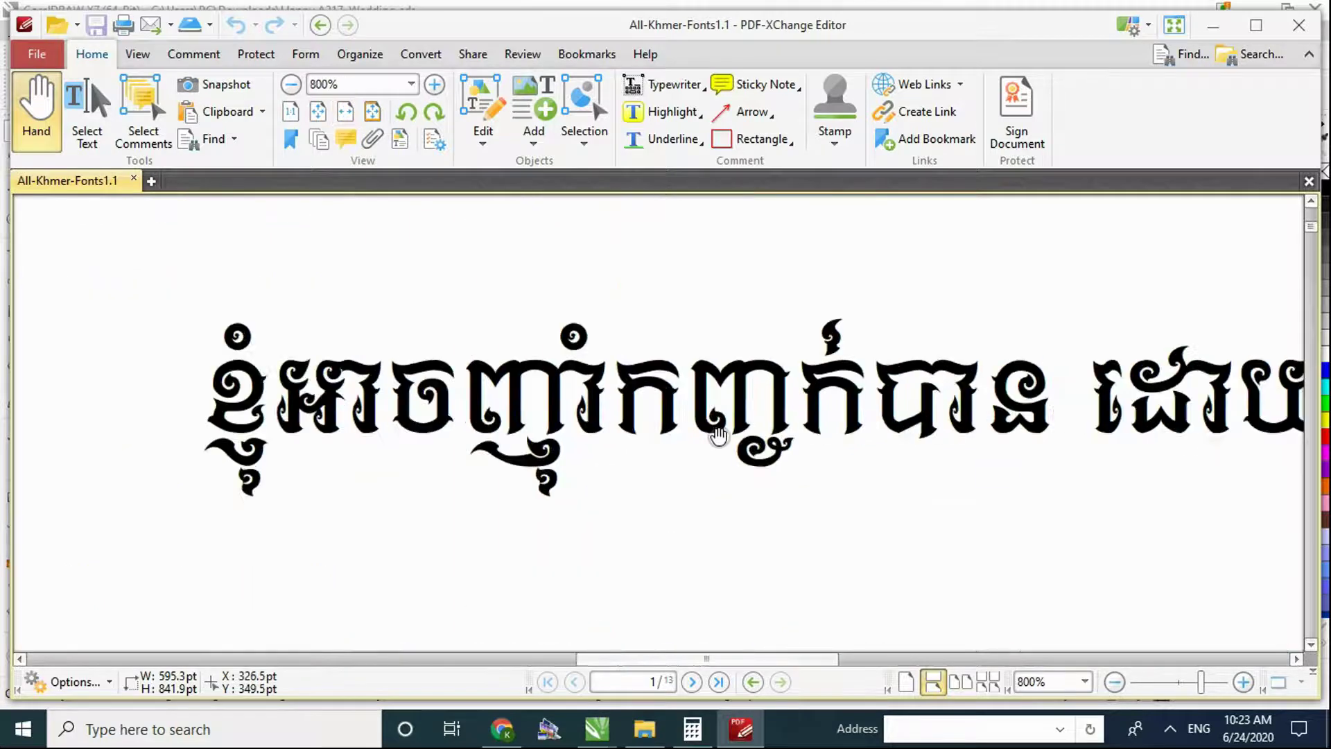
scroll(719, 436, "down", 5)
scroll(720, 447, "up", 5)
scroll(721, 447, "down", 3)
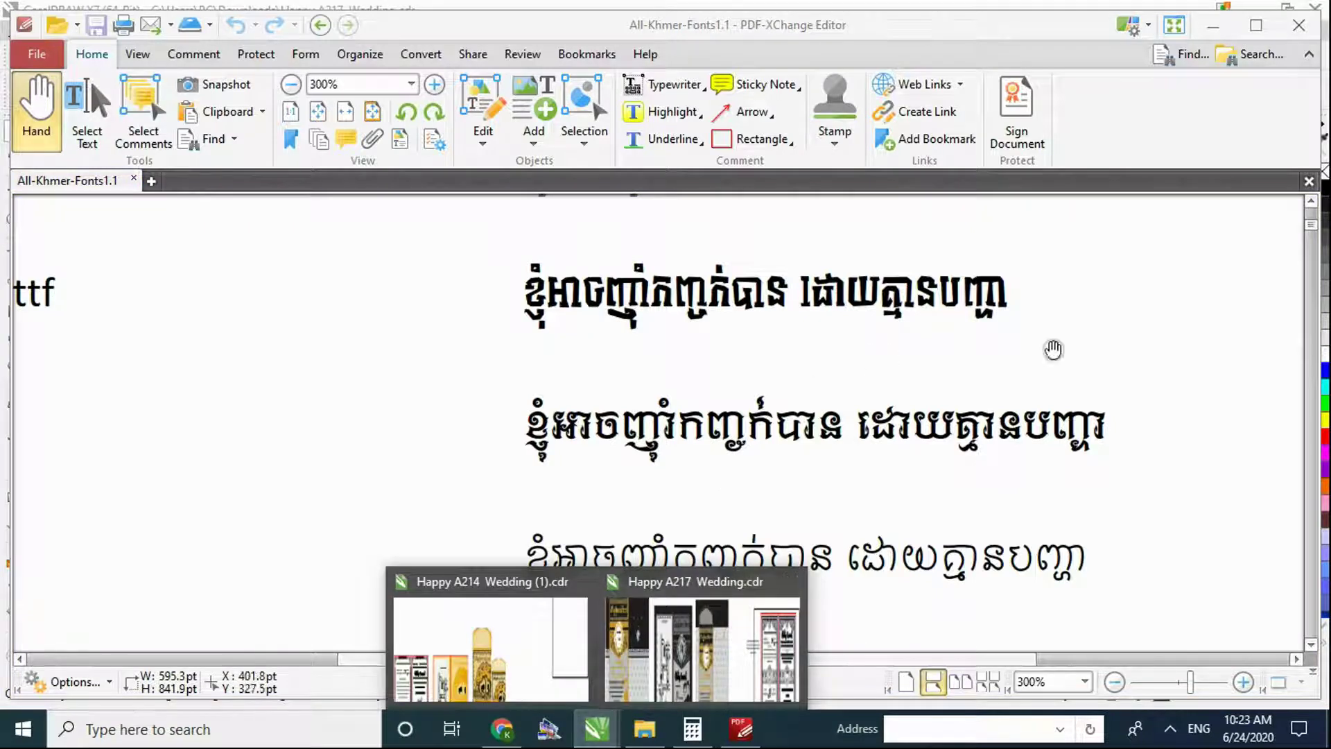
left_click(1215, 330)
- Look through the remaining AKbalthom font samples on the first page of the font list
scroll(573, 387, "down", 5)
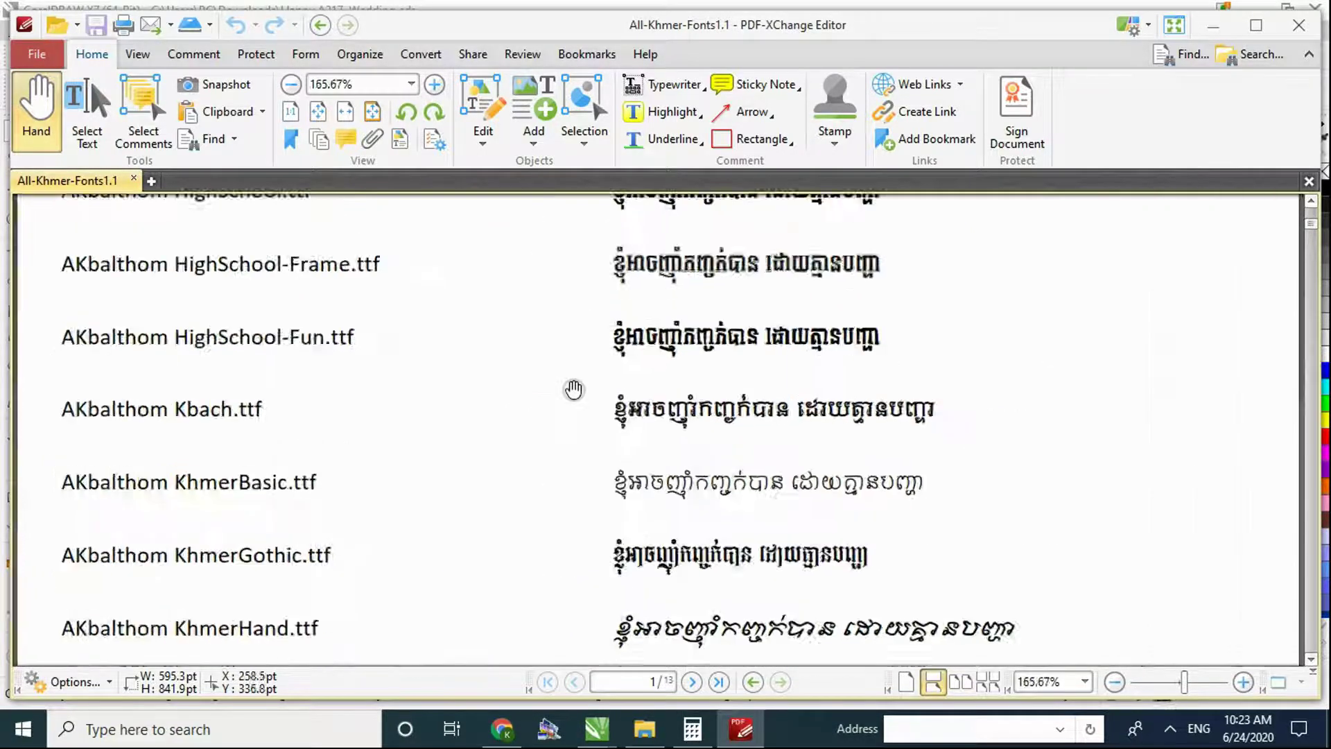
scroll(573, 387, "down", 3)
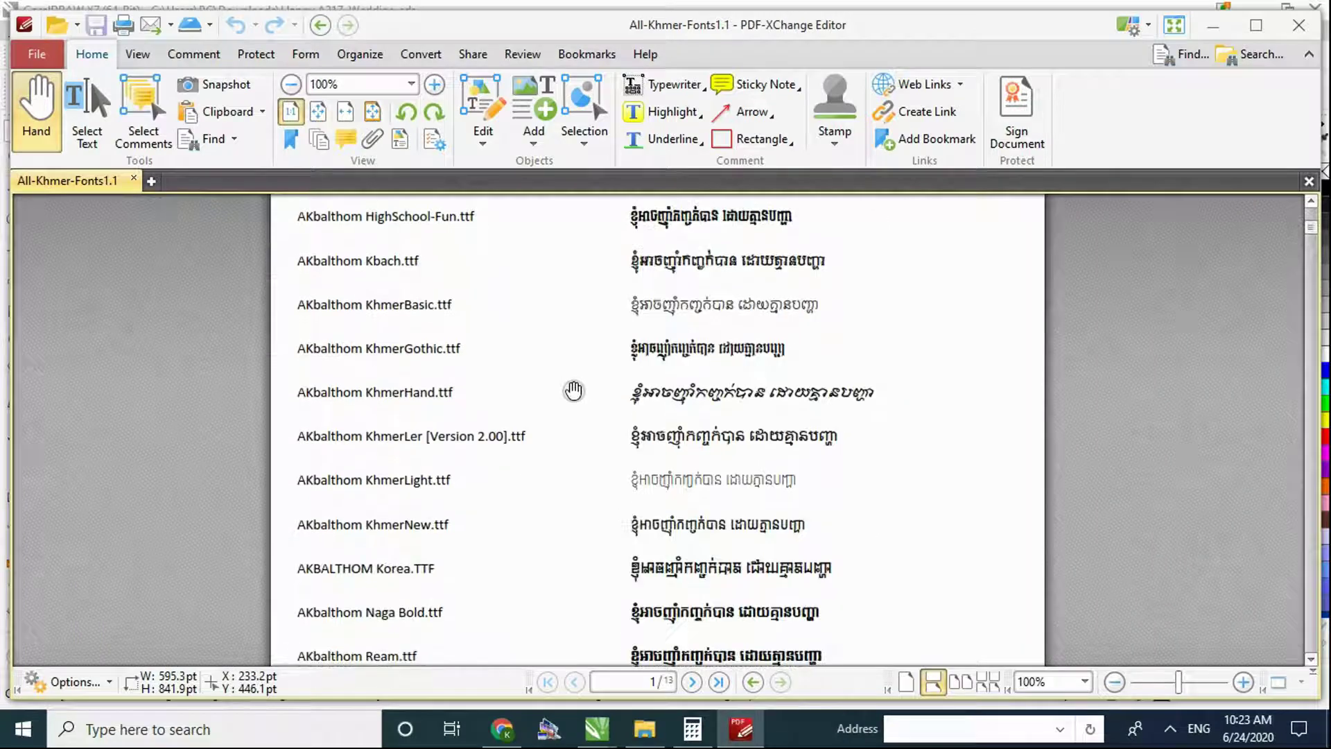
scroll(573, 390, "down", 3)
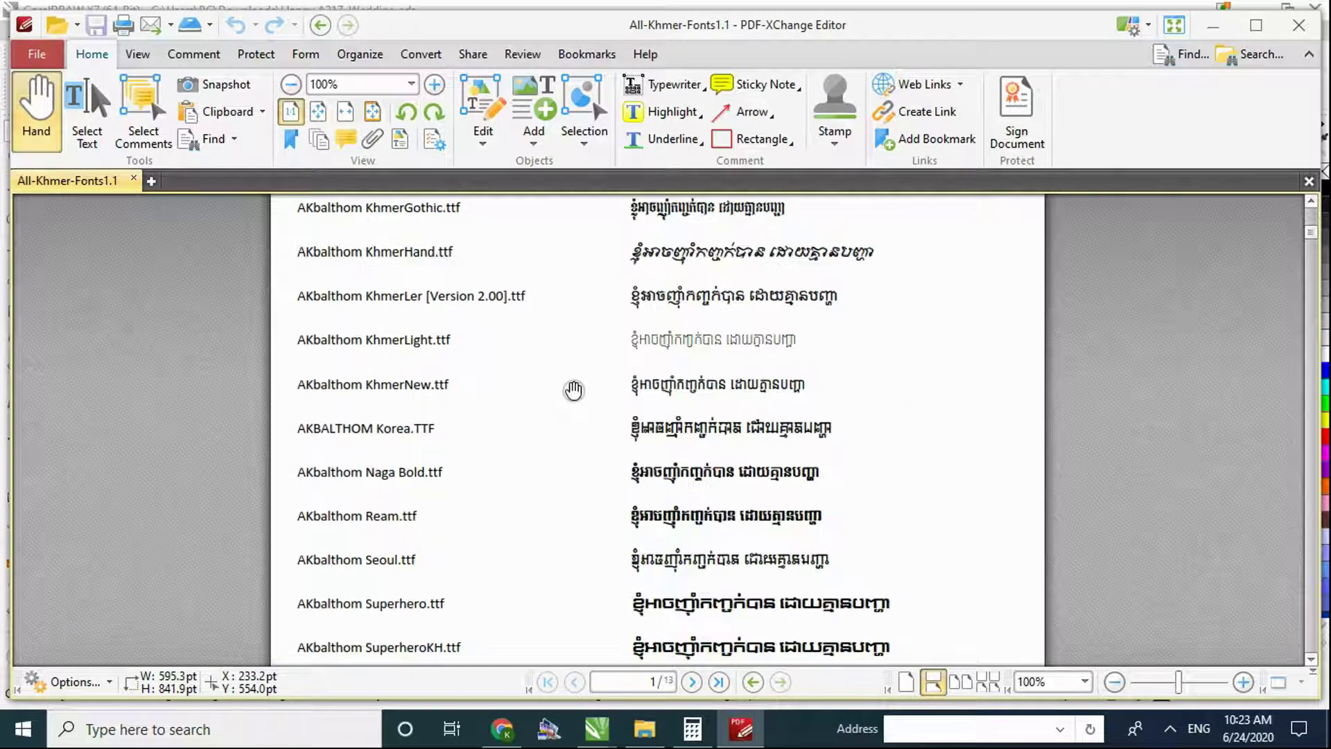
scroll(573, 390, "down", 3)
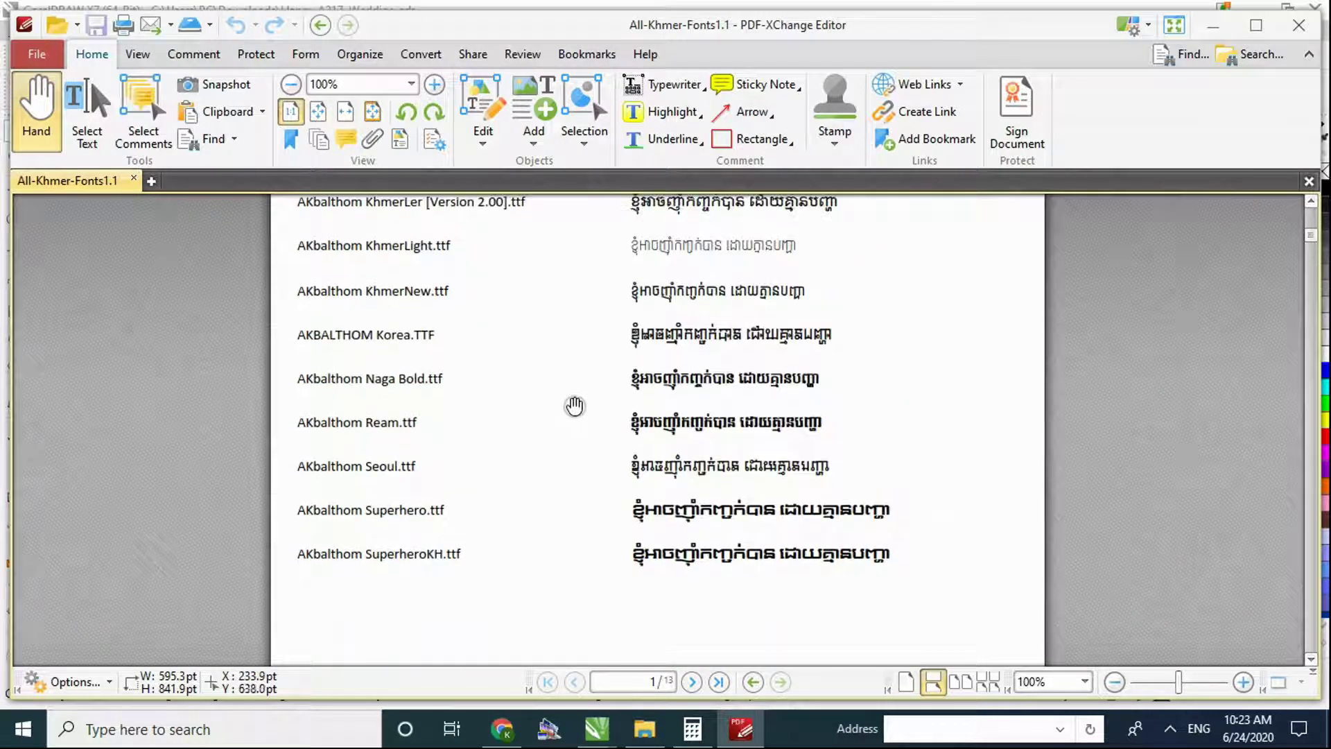
- Switch to Happy A217 Wedding.cdr, shift the copied paragraph toward the invitation's border, and preview the AKbalthom fonts on it
mouse_move(596, 728)
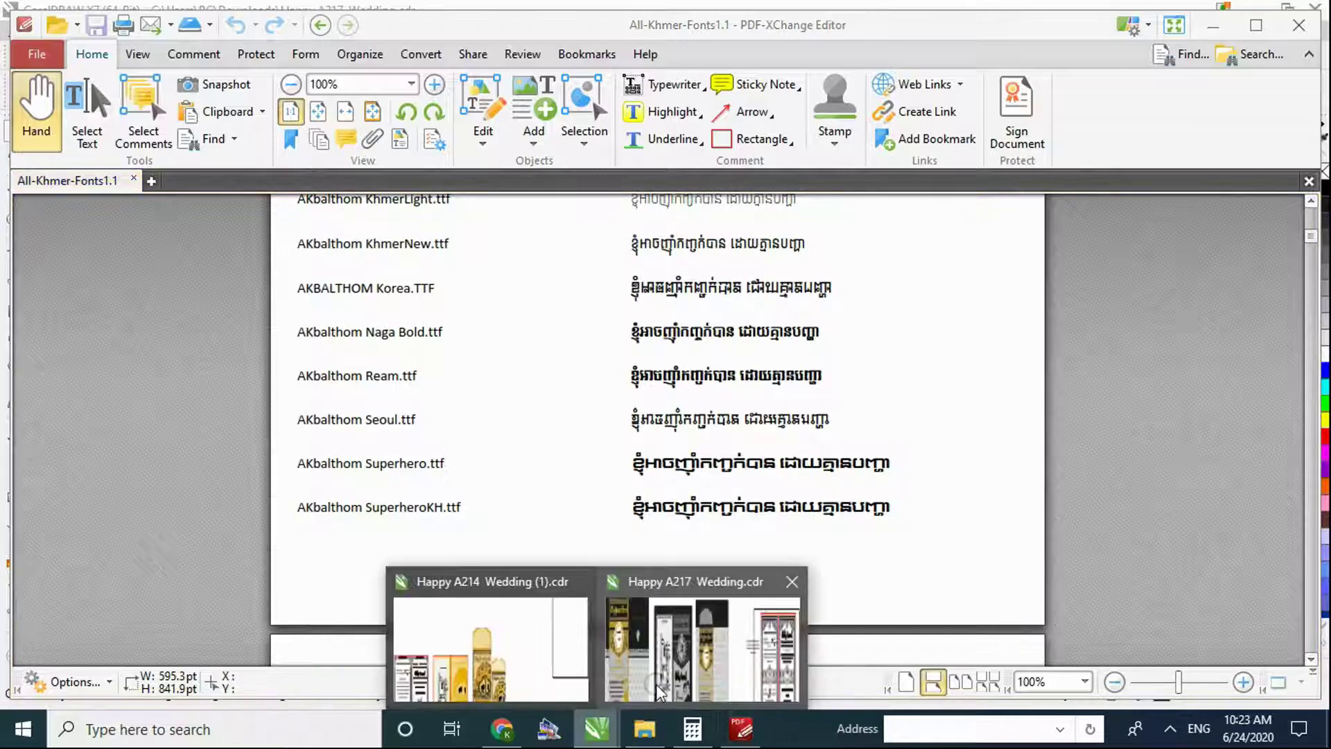
left_click(688, 544)
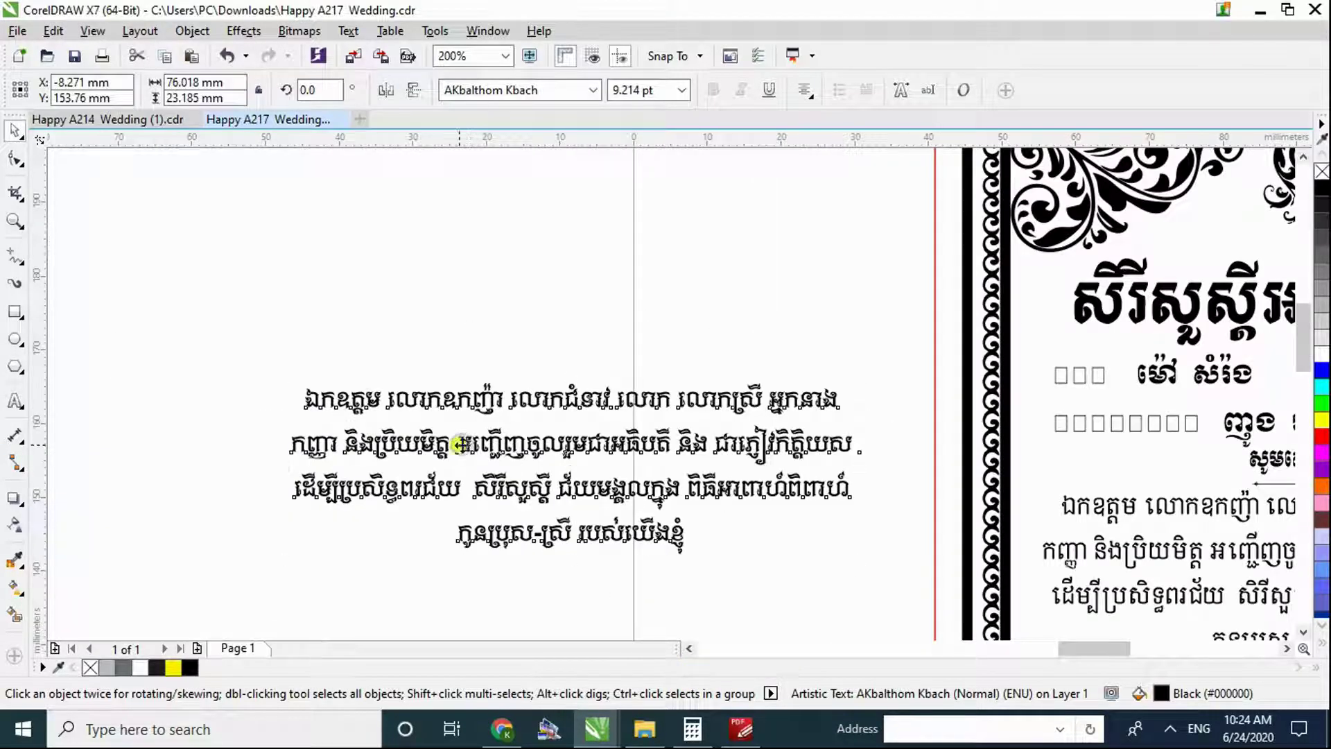
left_click_drag(461, 443, 729, 434)
left_click(592, 90)
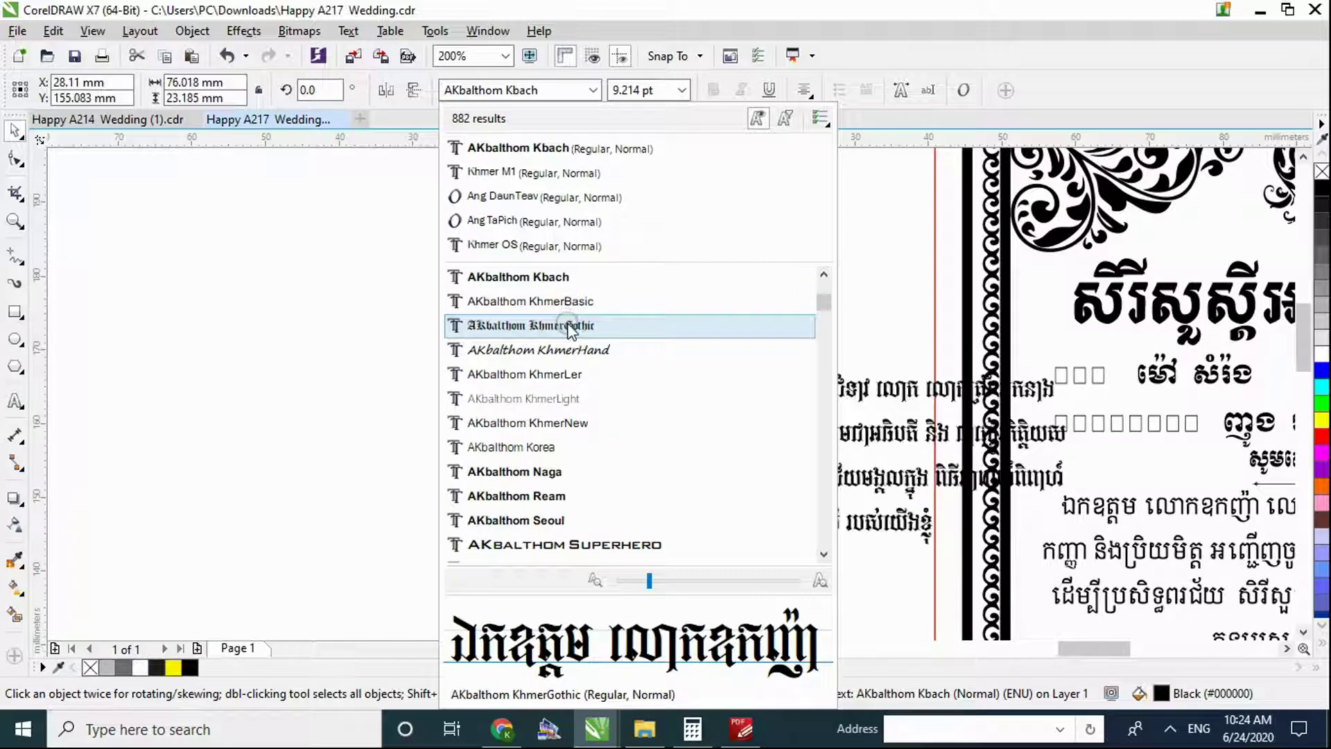
left_click(572, 374)
- Return to the All-Khmer-Fonts1.1 PDF, look over the font samples on page 2, and close the PDF
left_click(741, 728)
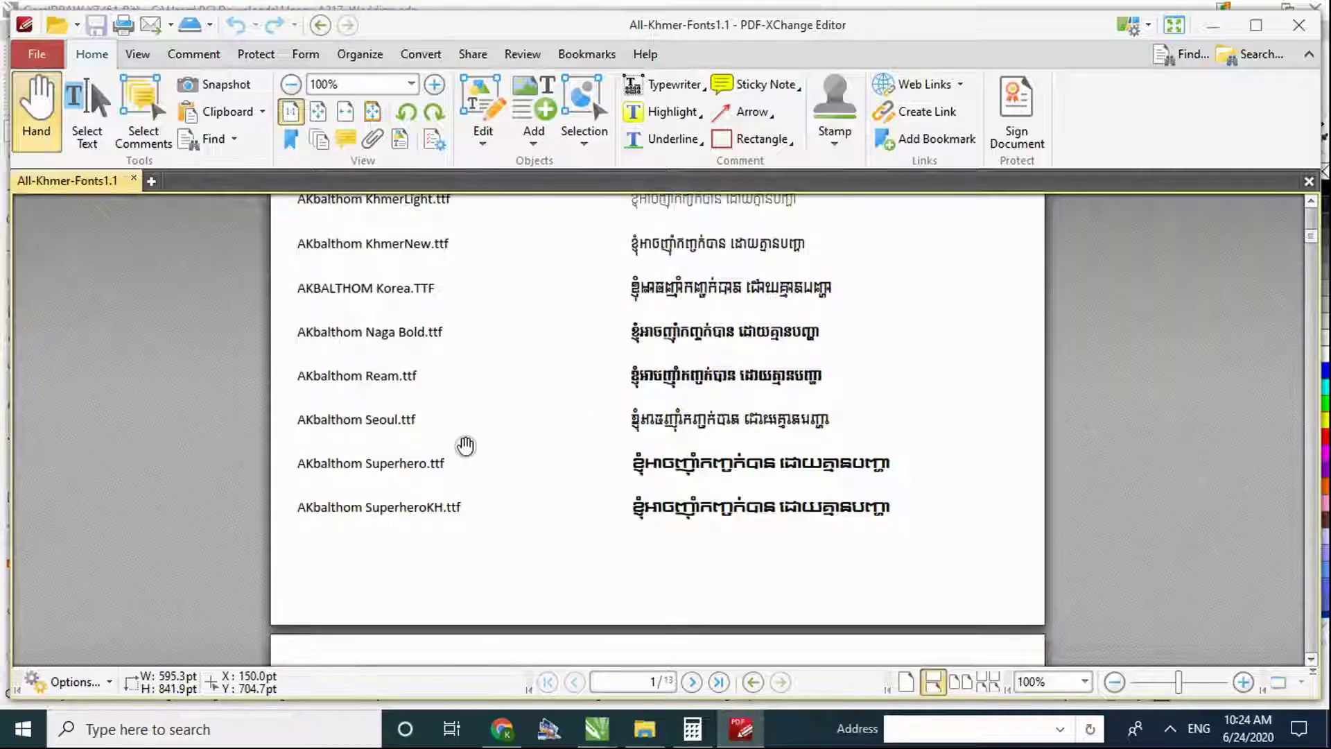
scroll(465, 445, "down", 6)
scroll(436, 504, "up", 2)
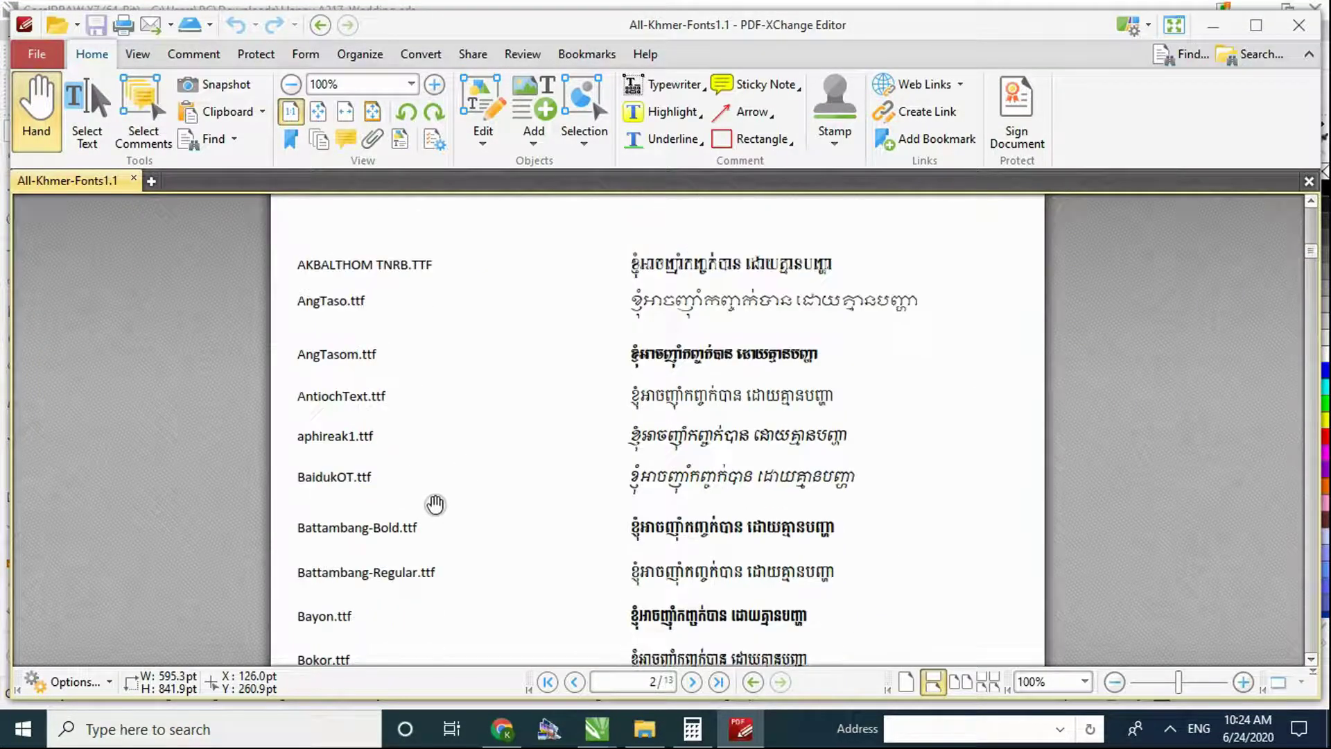
scroll(436, 504, "up", 2)
left_click(1298, 25)
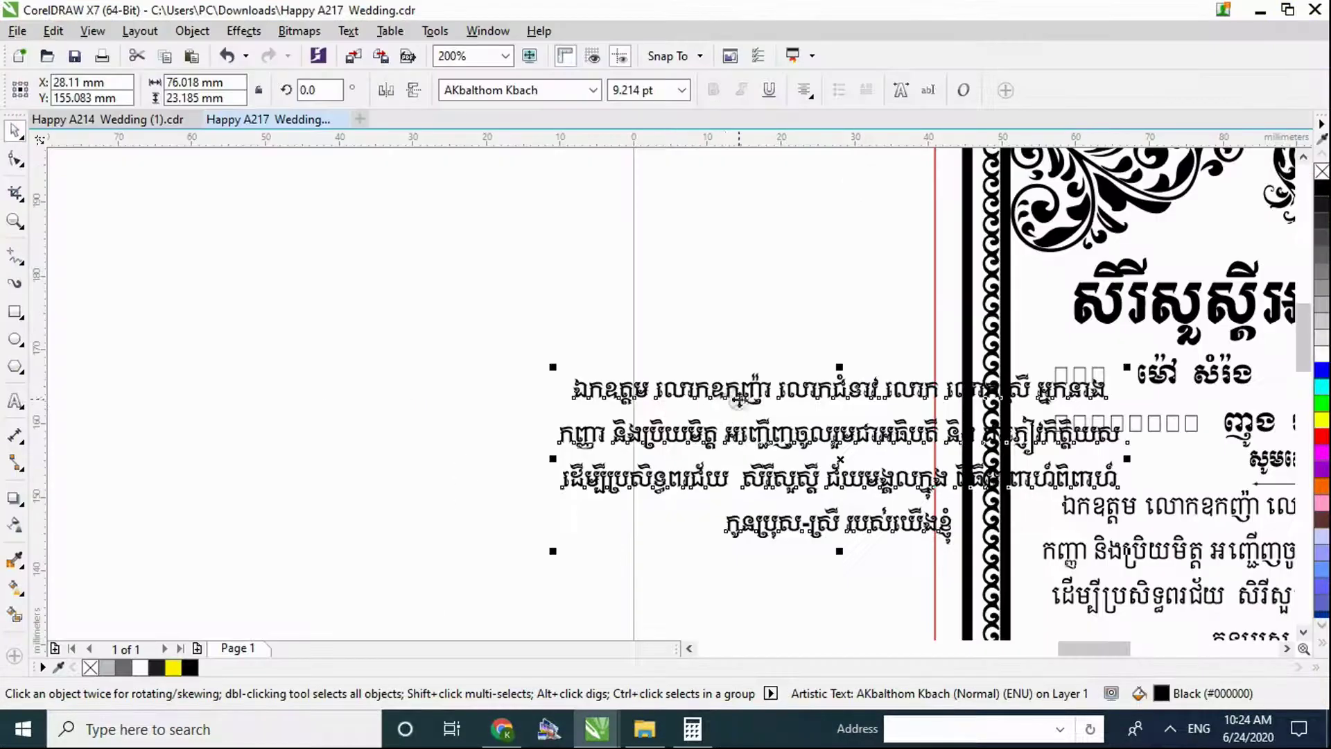
- Move the copied paragraph clear of the invitation's border to about X -24 mm, Y 167 mm, and reselect it
left_click_drag(739, 397, 362, 310)
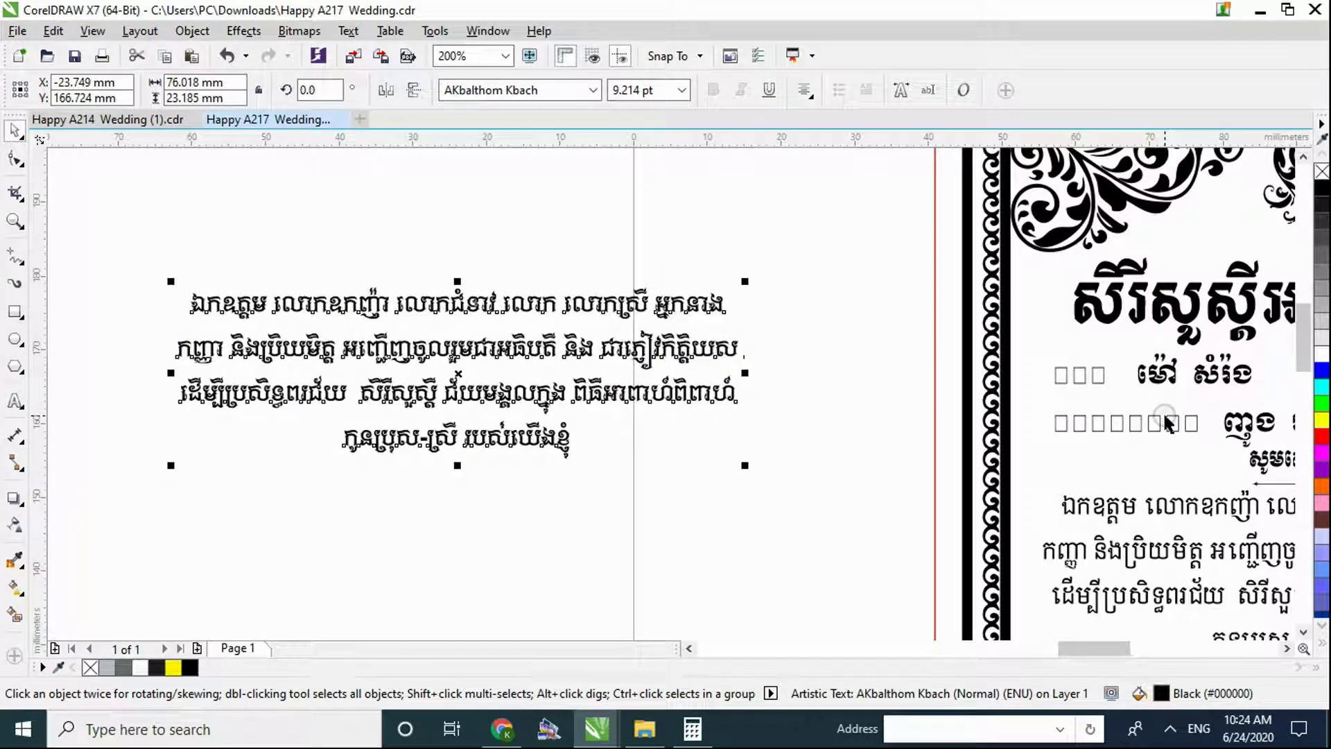
left_click_drag(790, 554, 797, 467)
left_click(800, 471)
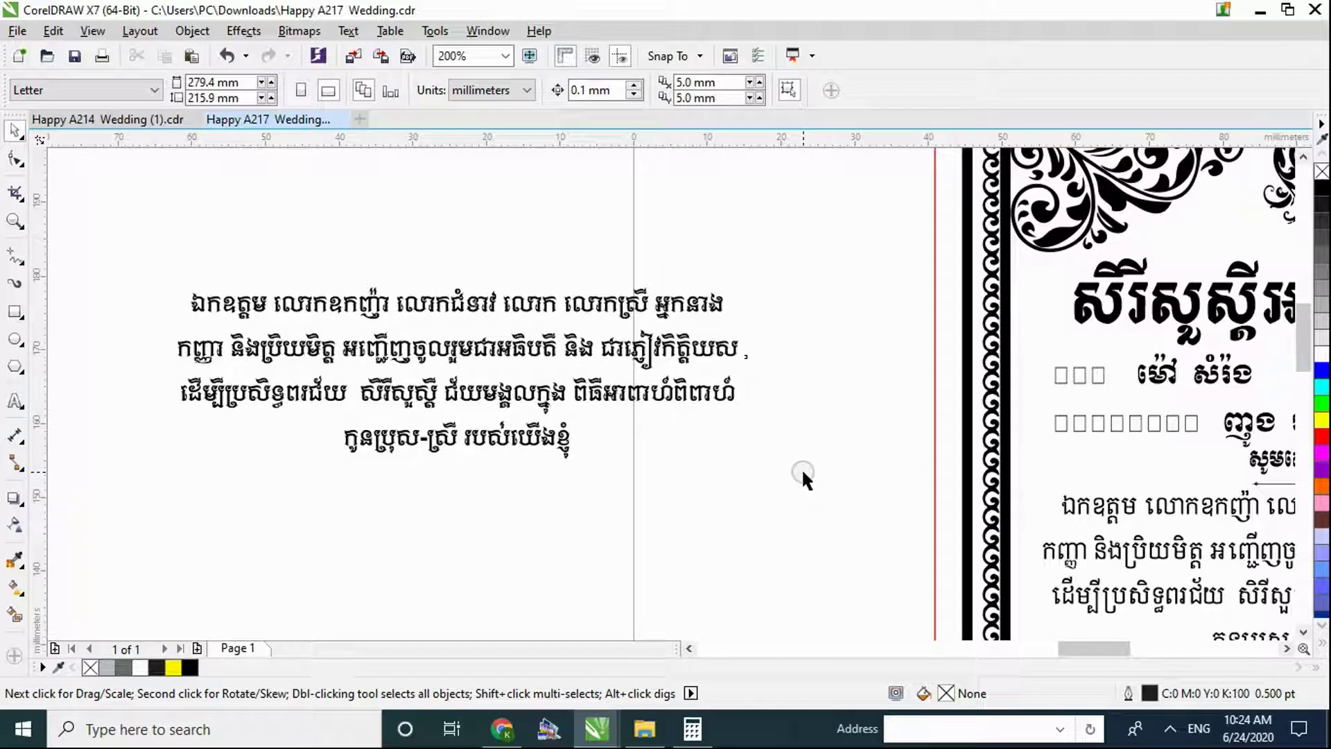
left_click_drag(778, 544, 139, 215)
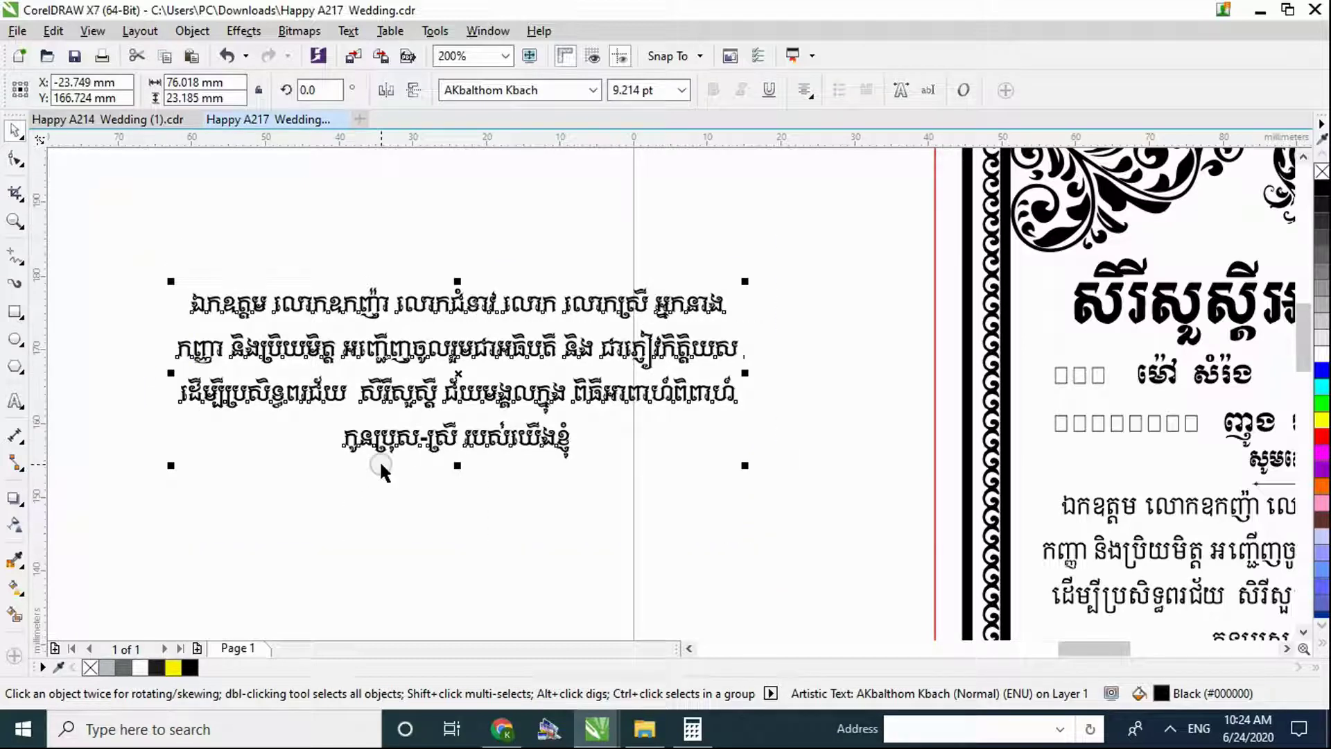
left_click_drag(115, 220, 841, 570)
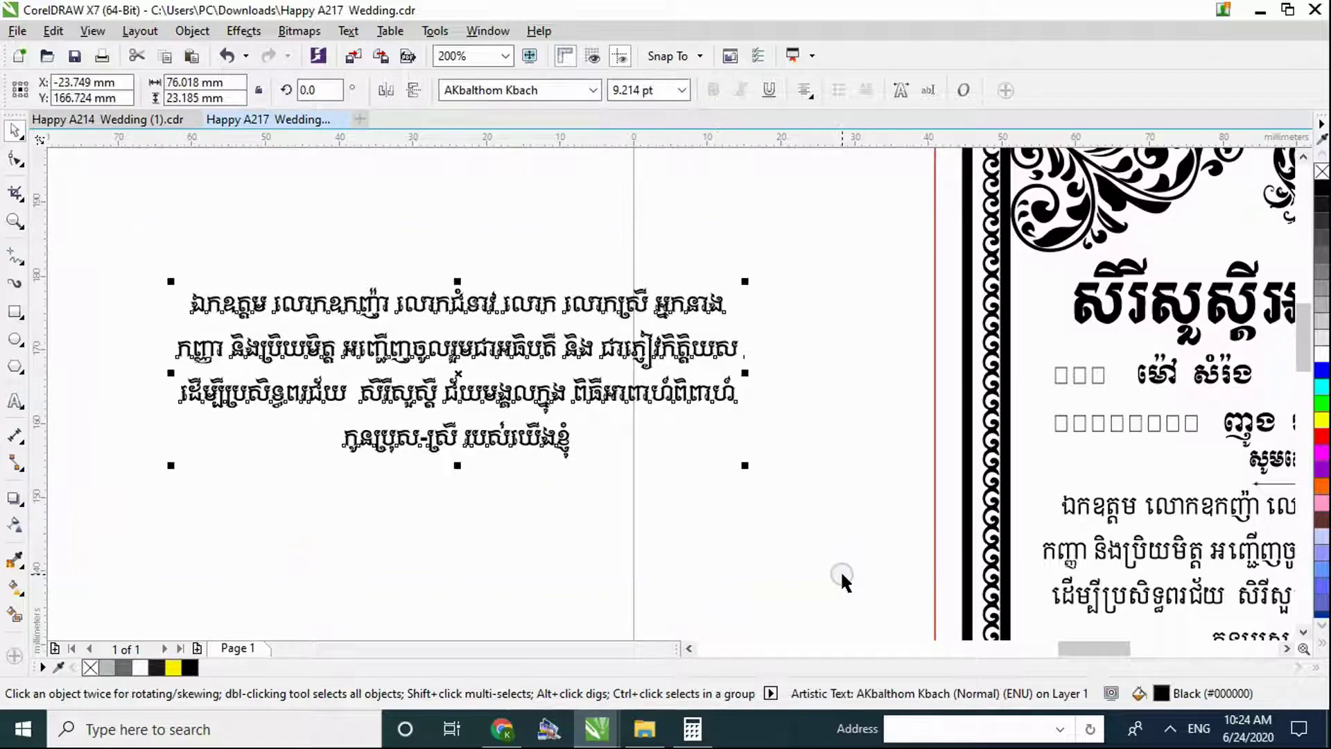